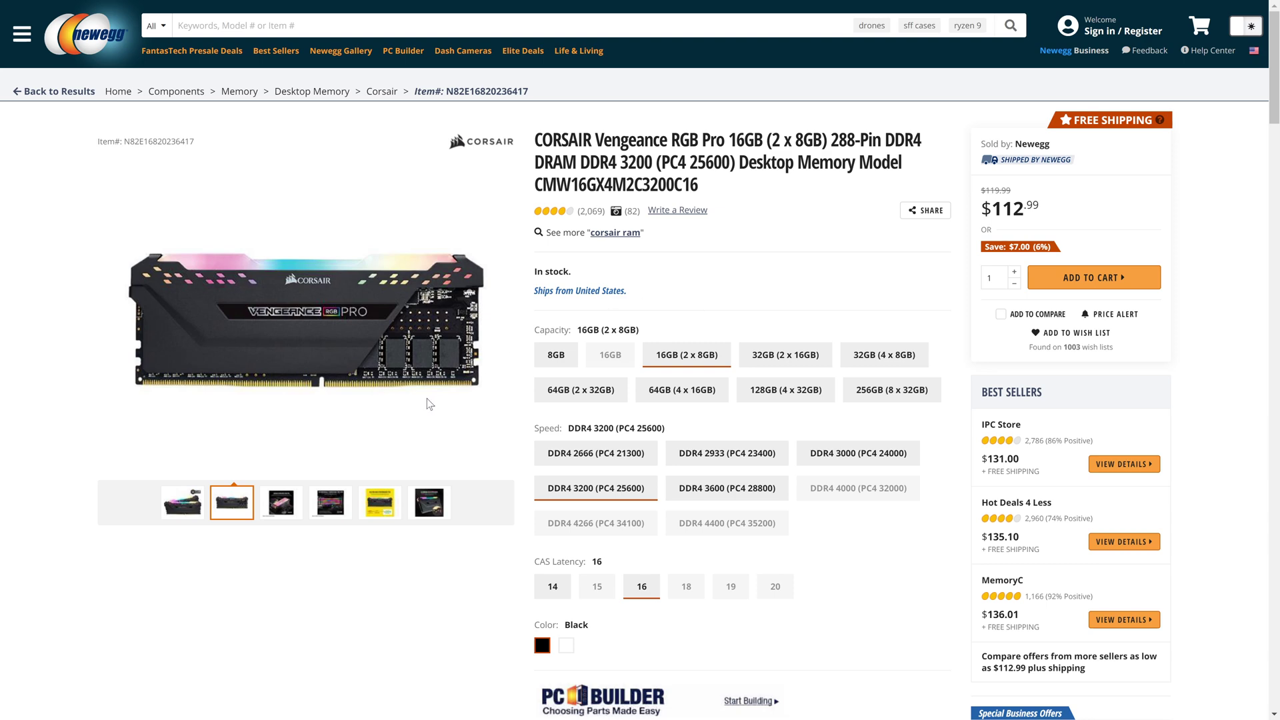
- Scroll down through the memory kit's product page and back up
{"action": "scroll", "coordinate": [410, 418], "scroll_direction": "down", "scroll_amount": 5}
{"action": "scroll", "coordinate": [315, 578], "scroll_direction": "down", "scroll_amount": 5}
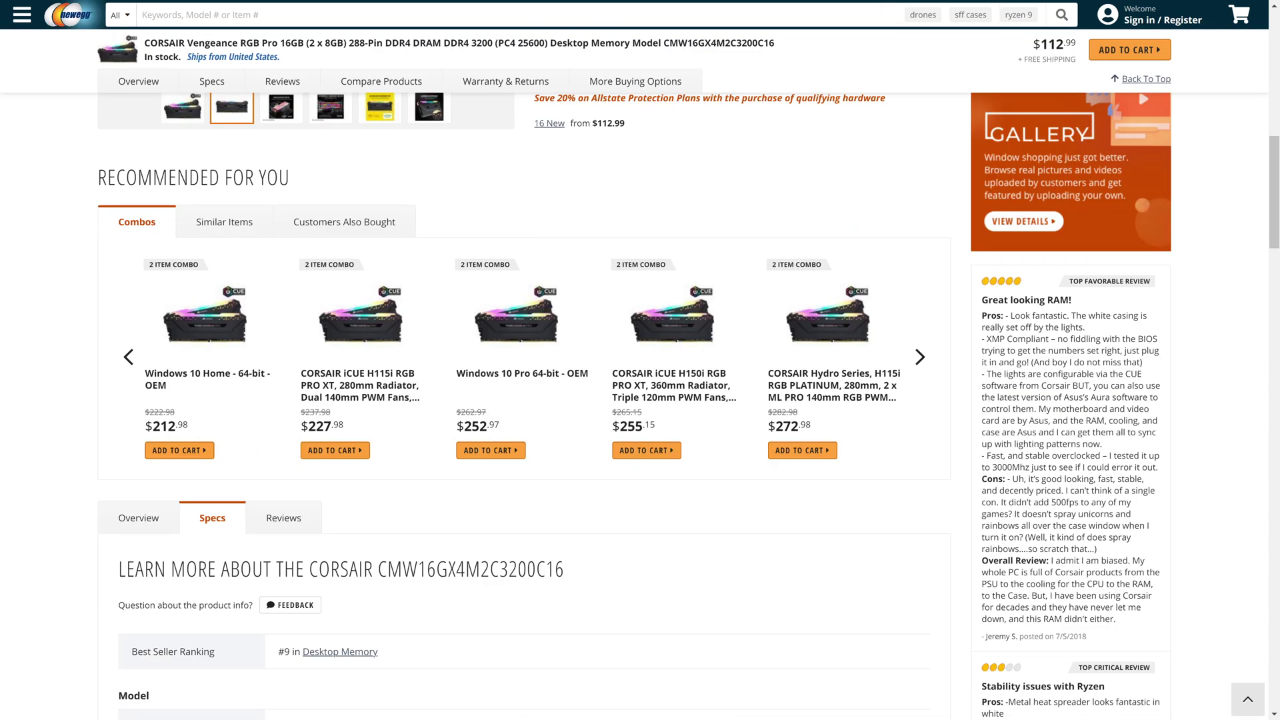
{"action": "scroll", "coordinate": [308, 577], "scroll_direction": "down", "scroll_amount": 5}
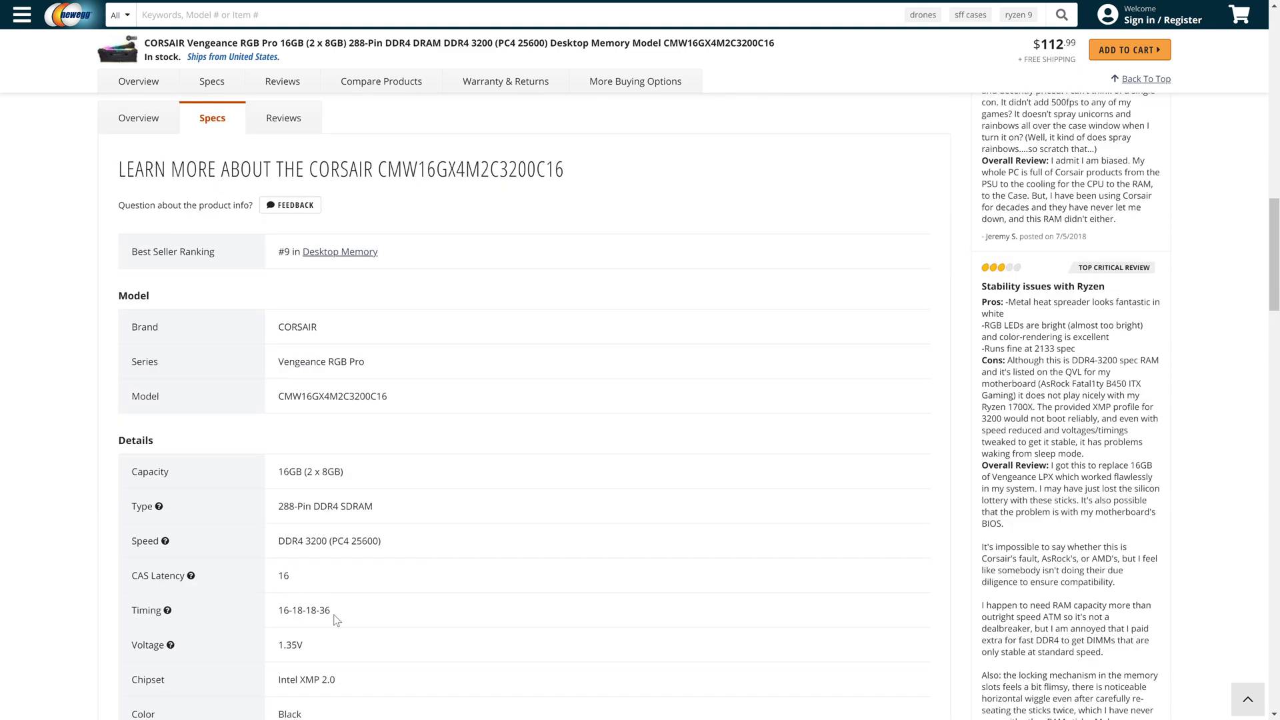
{"action": "scroll", "coordinate": [360, 520], "scroll_direction": "down", "scroll_amount": 2}
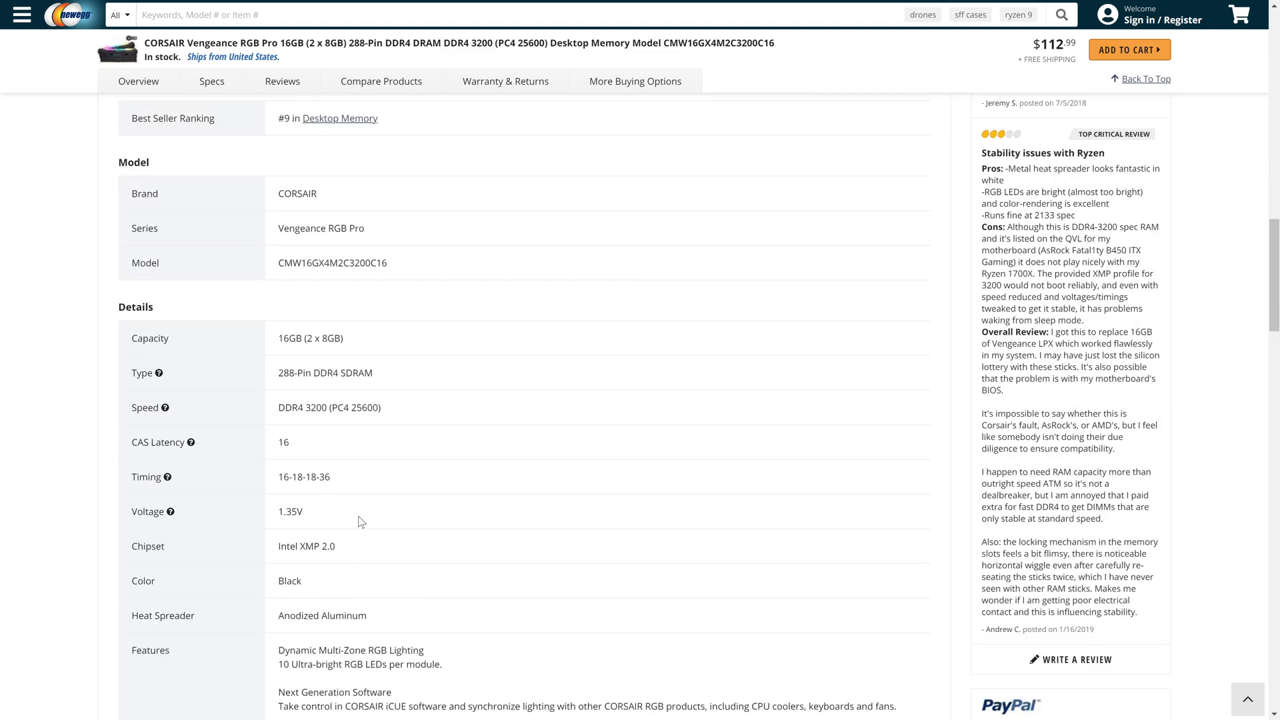
{"action": "scroll", "coordinate": [402, 546], "scroll_direction": "up", "scroll_amount": 10}
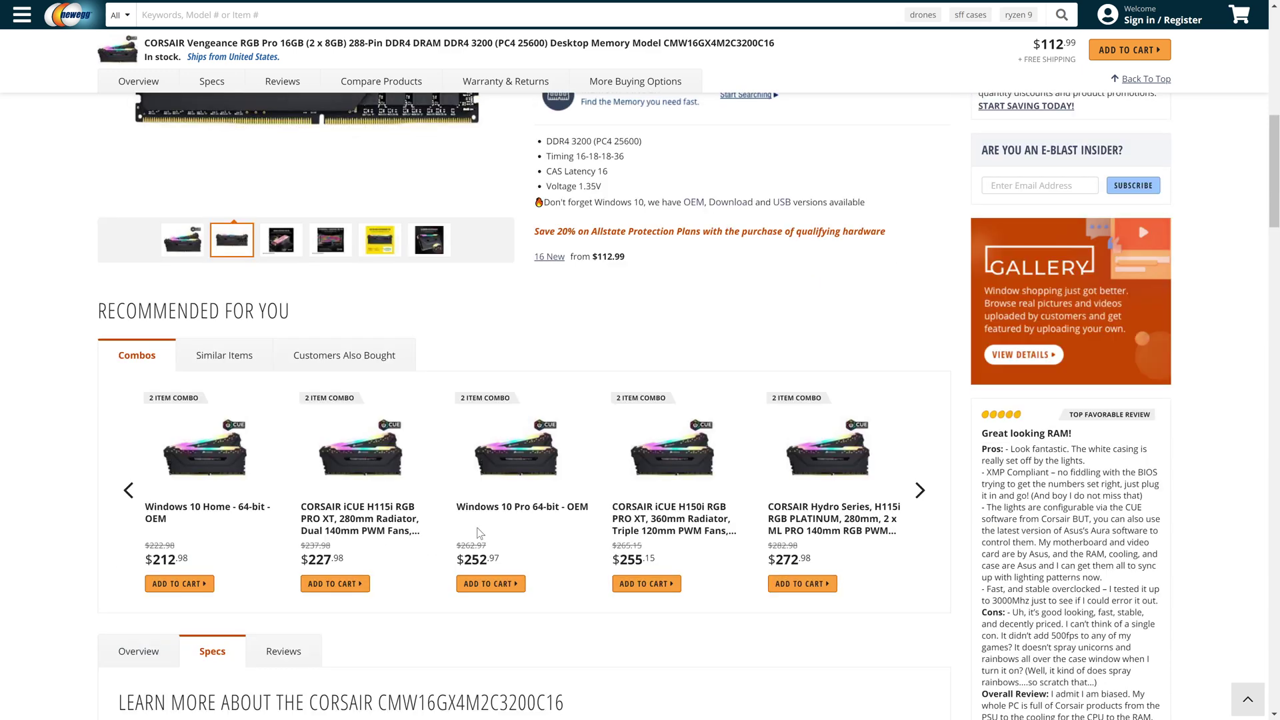
{"action": "scroll", "coordinate": [480, 534], "scroll_direction": "up", "scroll_amount": 4}
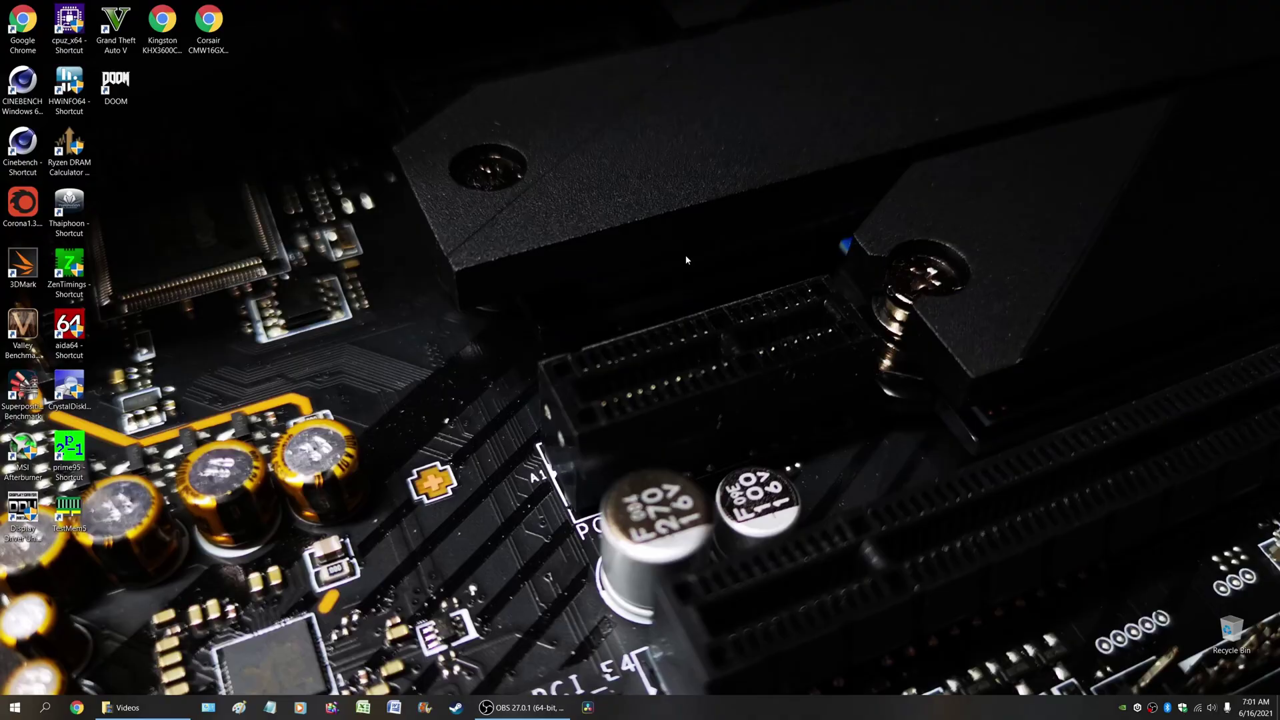
- Read the first module's SPD report in Thaiphoon Burner and move the window left
{"action": "double_click", "coordinate": [70, 204]}
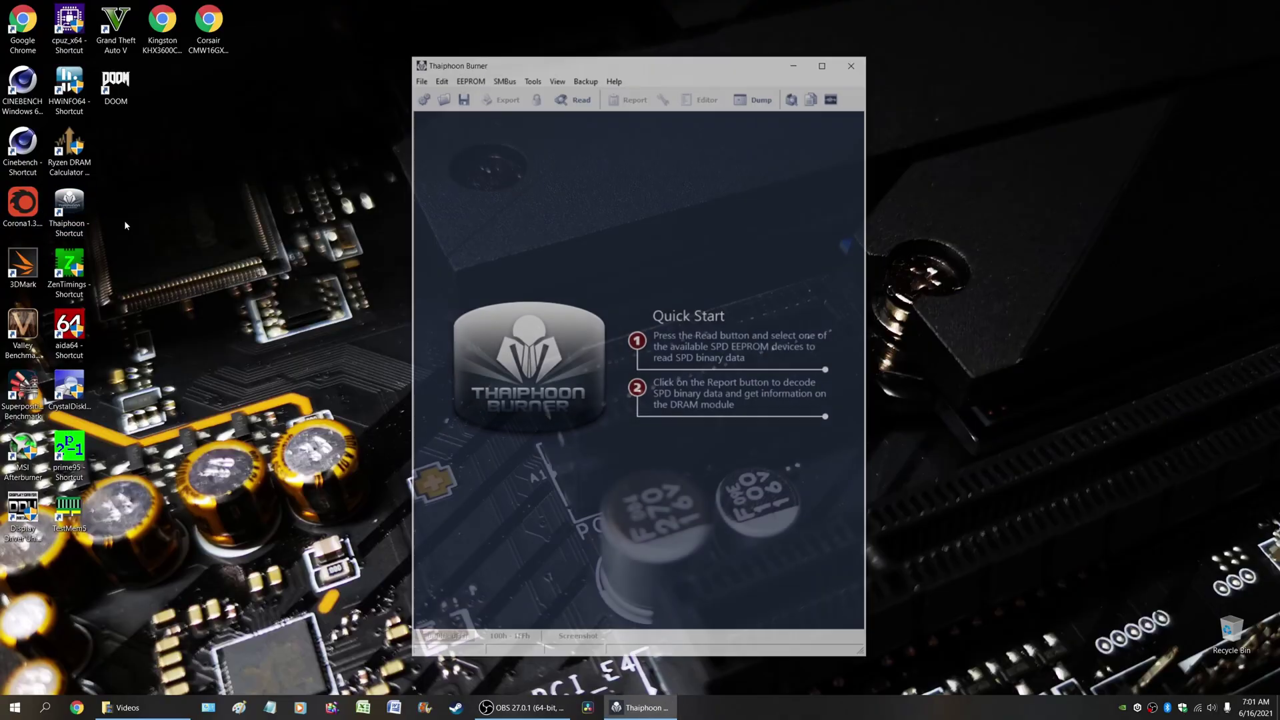
{"action": "left_click", "coordinate": [579, 100]}
{"action": "left_click", "coordinate": [589, 113]}
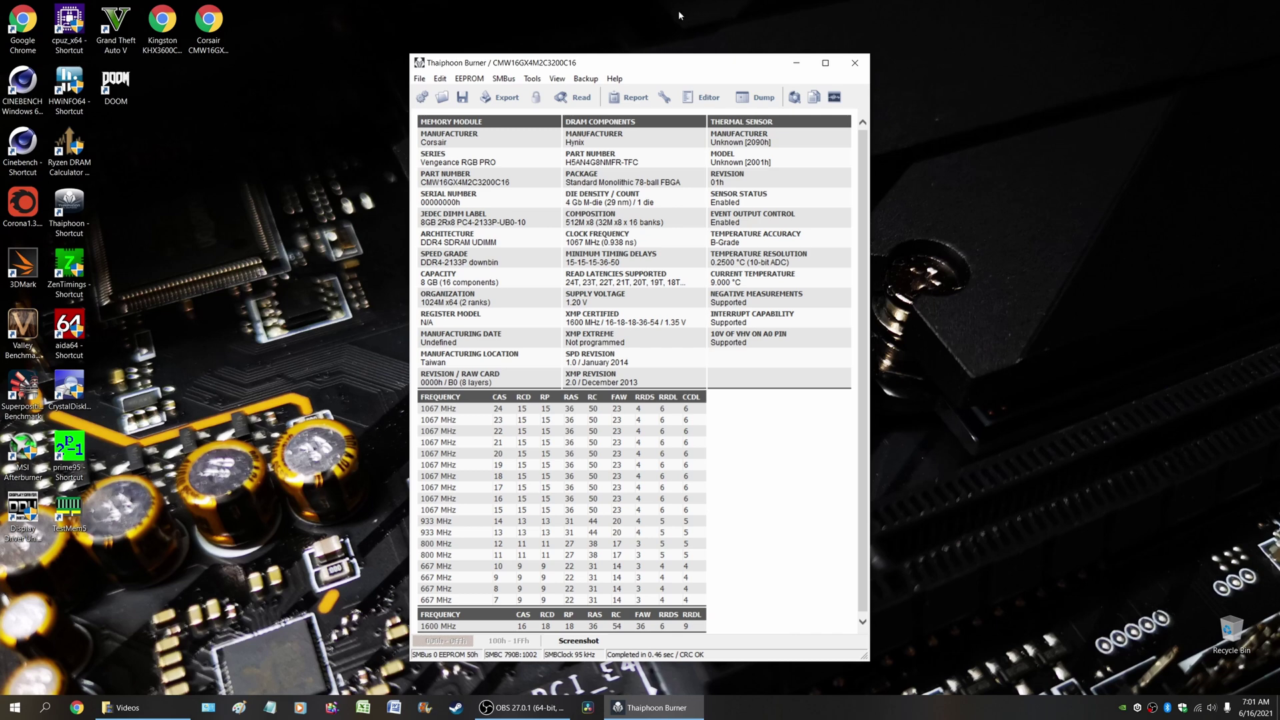
{"action": "left_click_drag", "start_coordinate": [655, 69], "coordinate": [391, 88]}
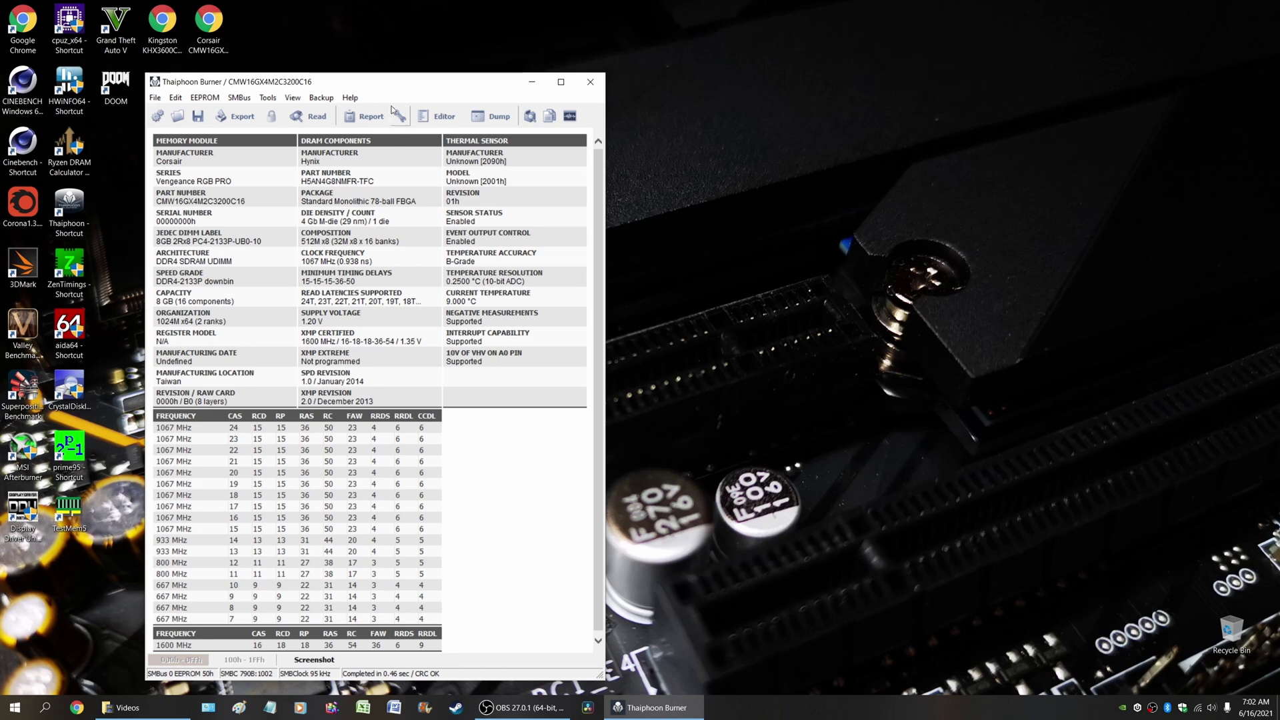
- Launch DRAM Calculator for Ryzen and place it beside the SPD report
{"action": "left_click", "coordinate": [72, 150]}
{"action": "left_click", "coordinate": [72, 150]}
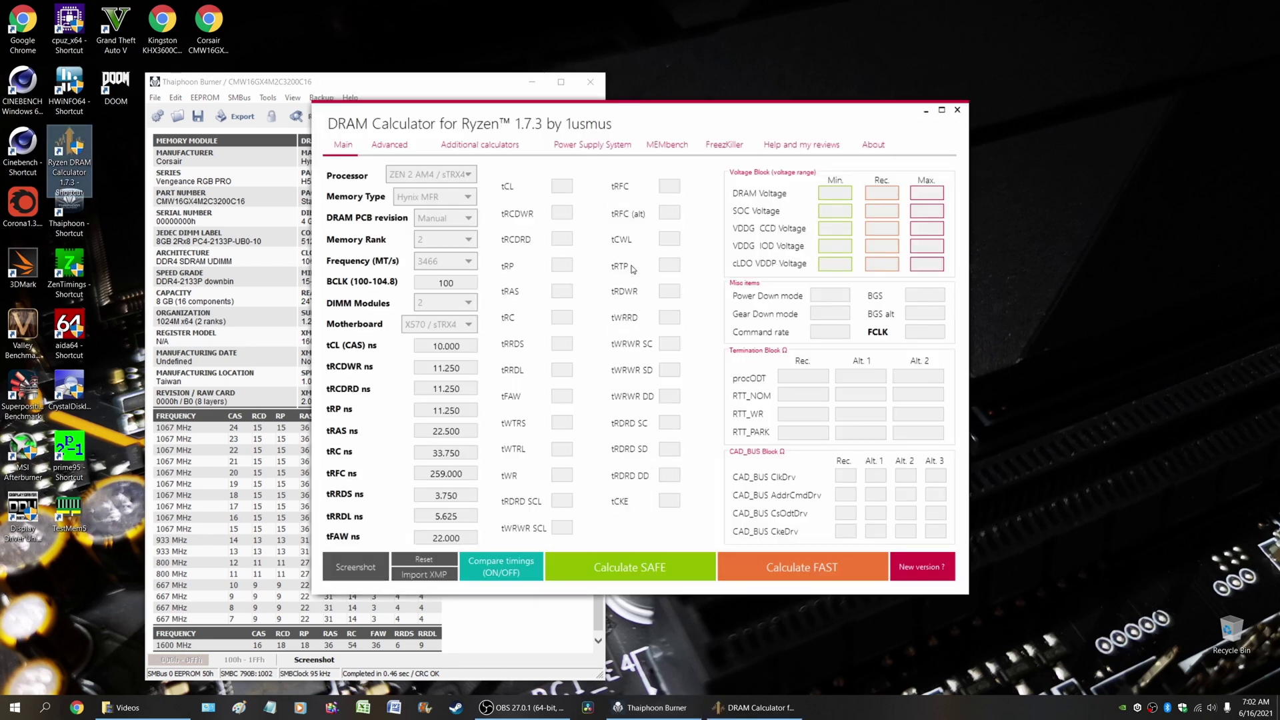
{"action": "left_click_drag", "start_coordinate": [629, 112], "coordinate": [929, 97]}
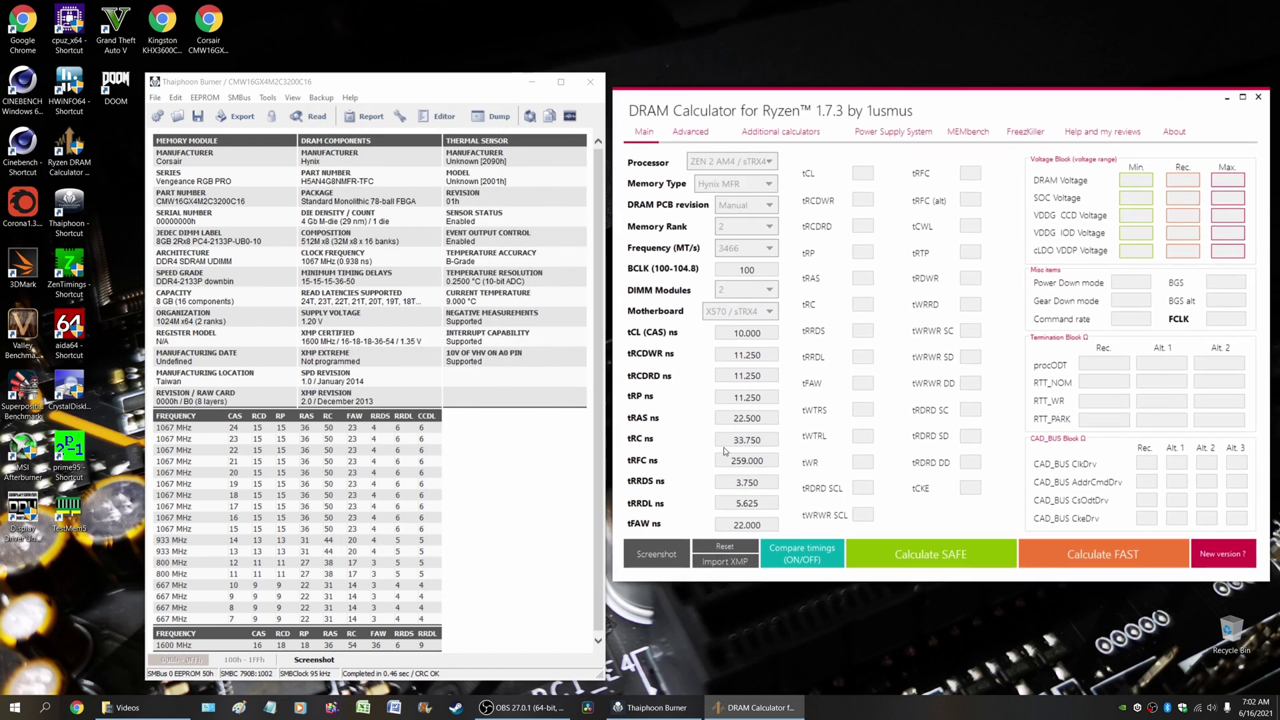
- Import the Corsair Thaiphoon report to fill in the 3200 timings 16-18-18-36, tRFC 416
{"action": "left_click", "coordinate": [737, 564]}
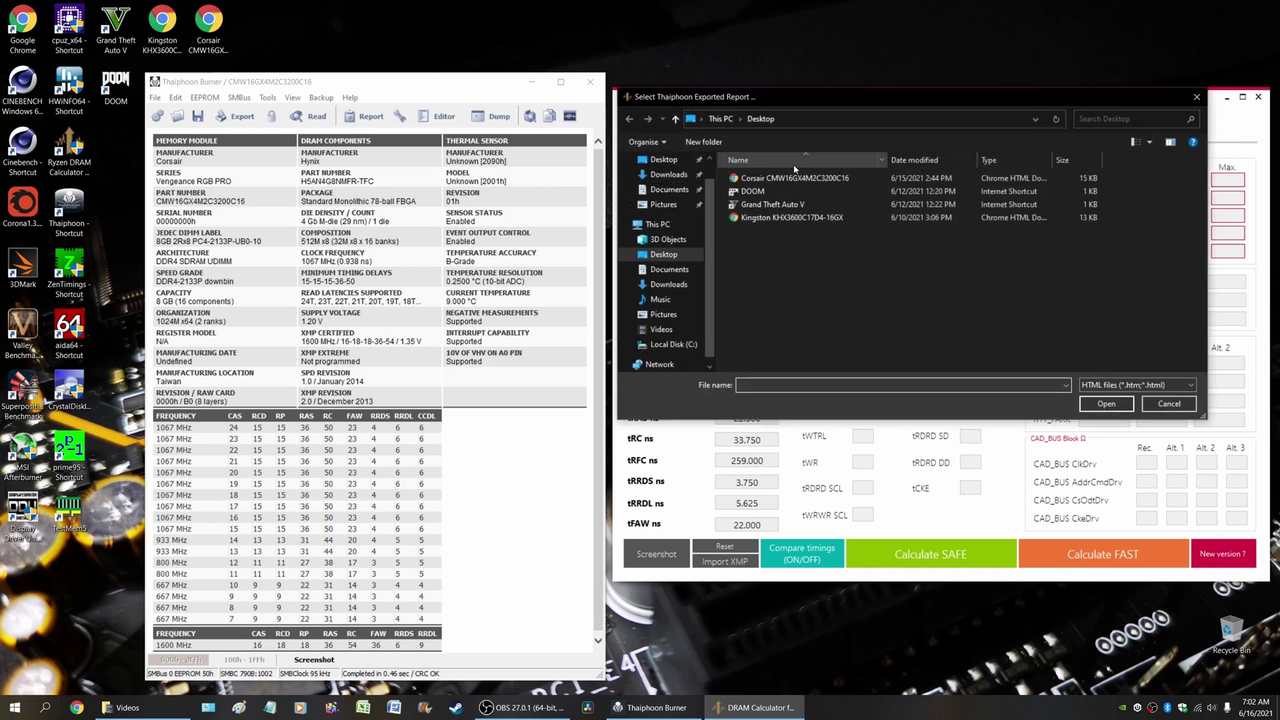
{"action": "left_click", "coordinate": [800, 179]}
{"action": "key", "text": "Return"}
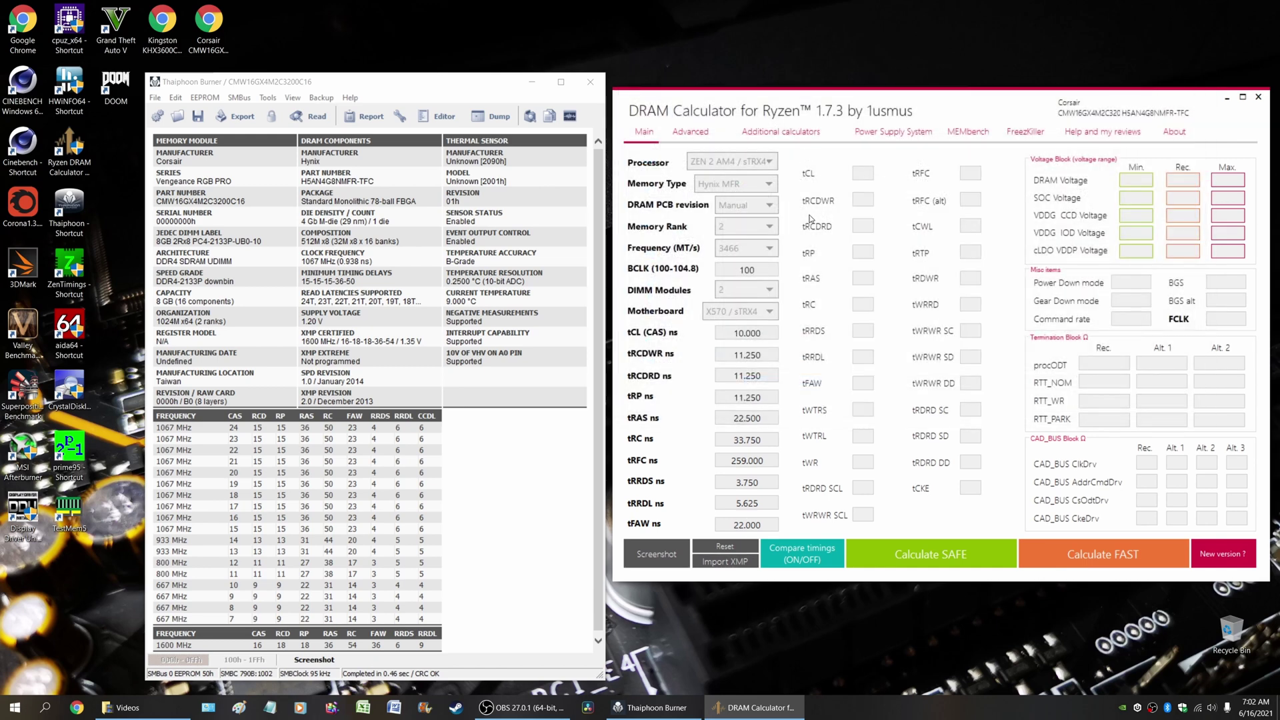
{"action": "left_click", "coordinate": [815, 561]}
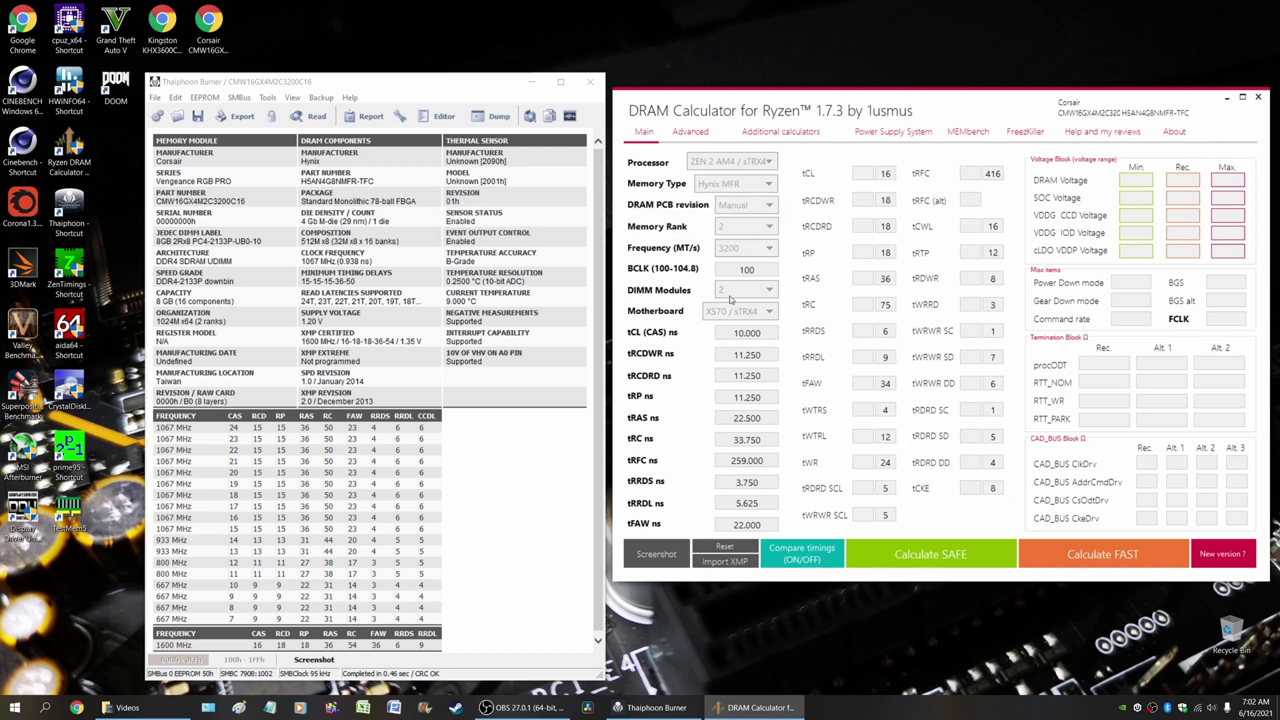
- Try Safe presets at 3600 and 3800, both rejected as Not supported
{"action": "left_click", "coordinate": [761, 257]}
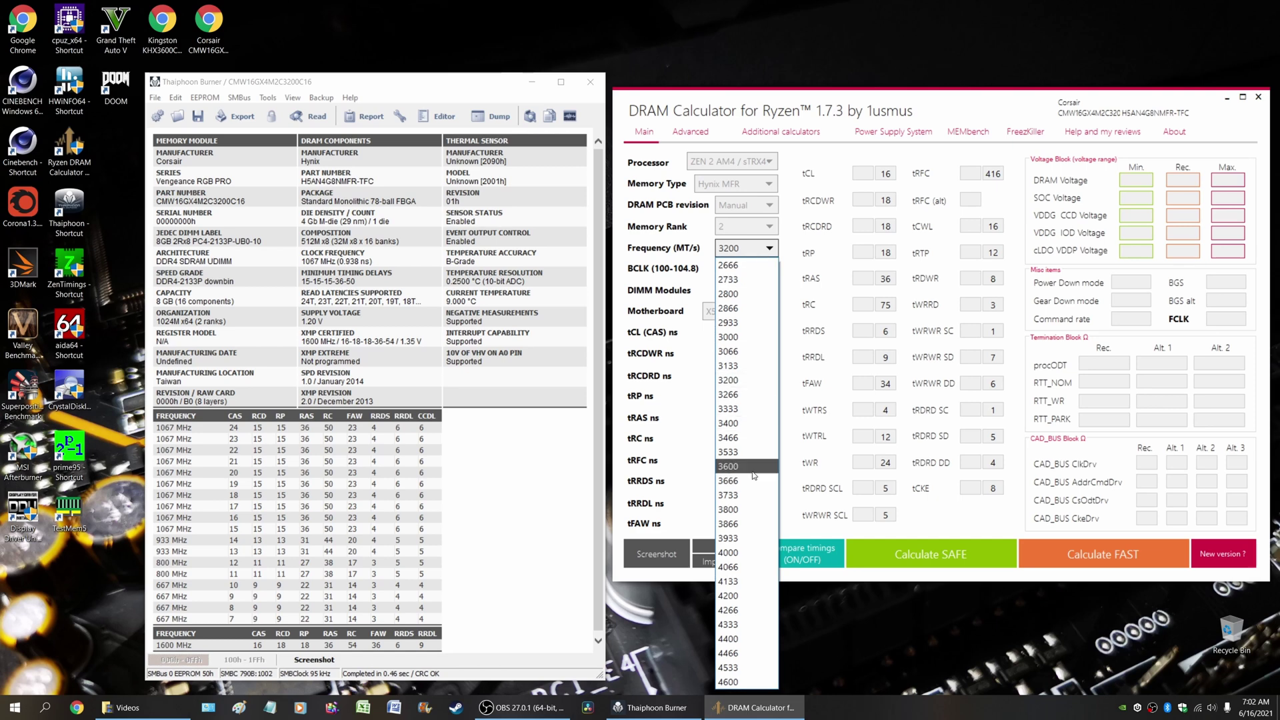
{"action": "left_click", "coordinate": [753, 471]}
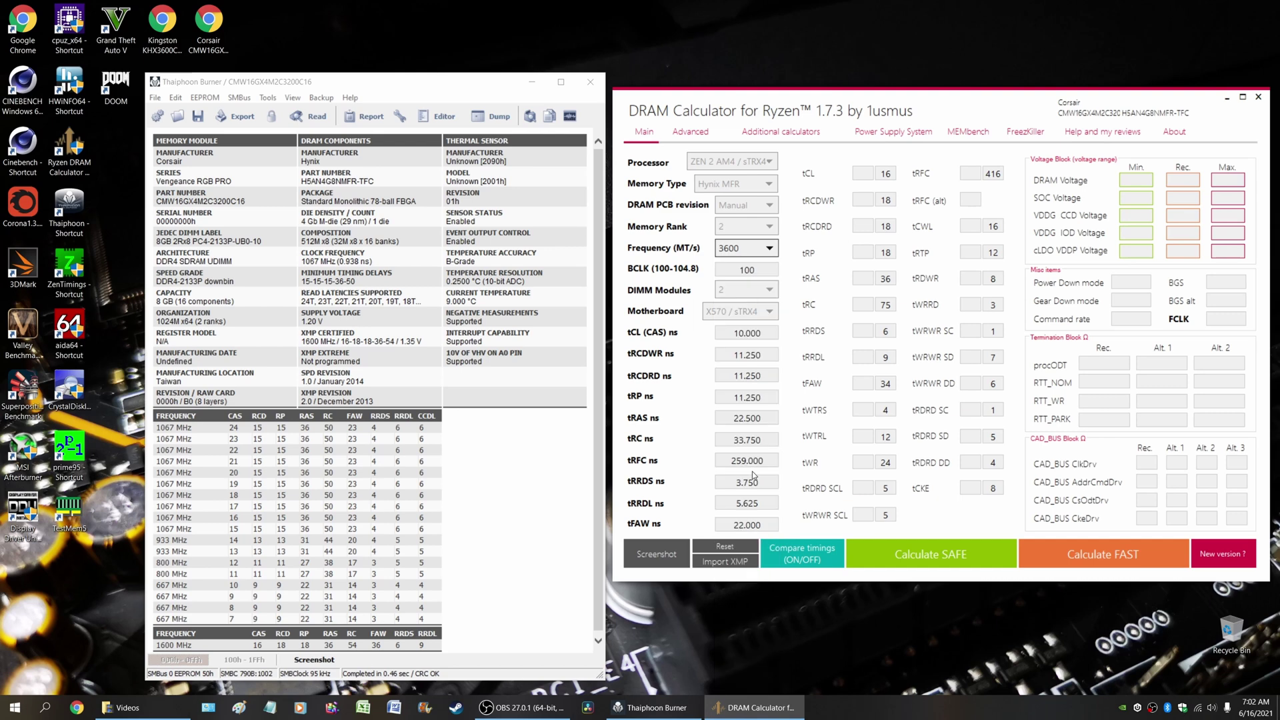
{"action": "left_click", "coordinate": [927, 554]}
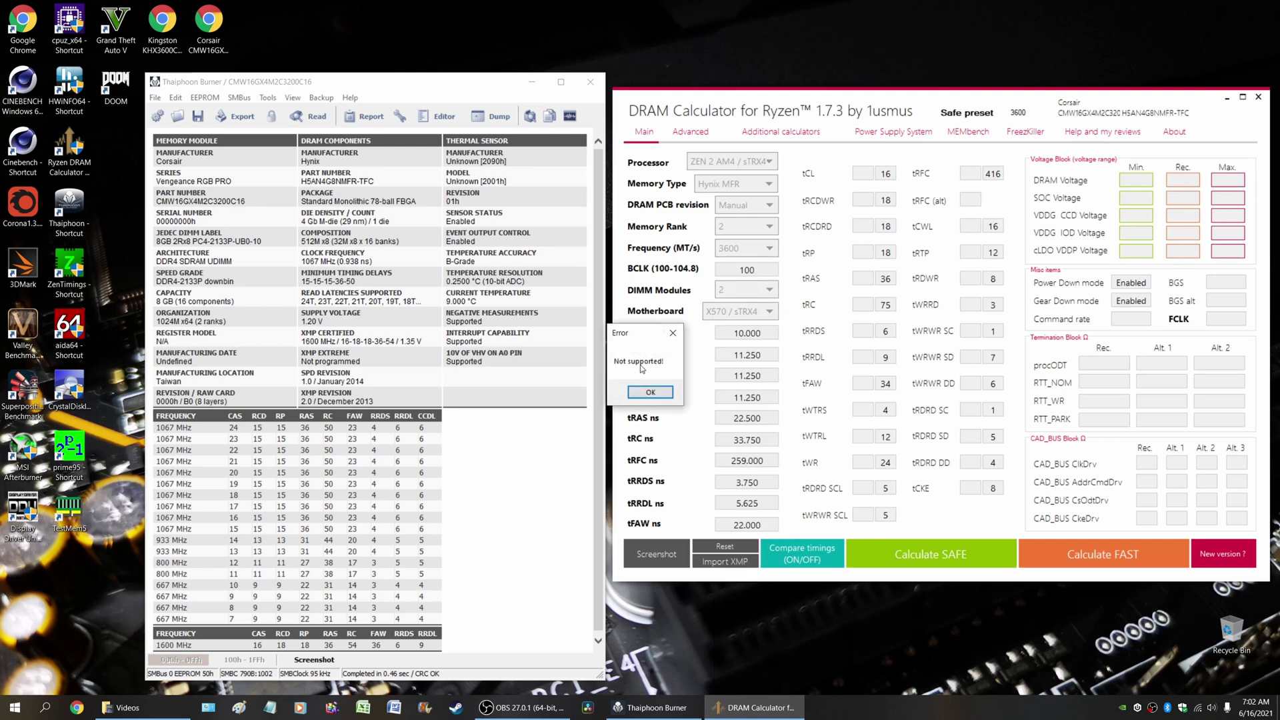
{"action": "left_click", "coordinate": [650, 392]}
{"action": "left_click", "coordinate": [763, 250]}
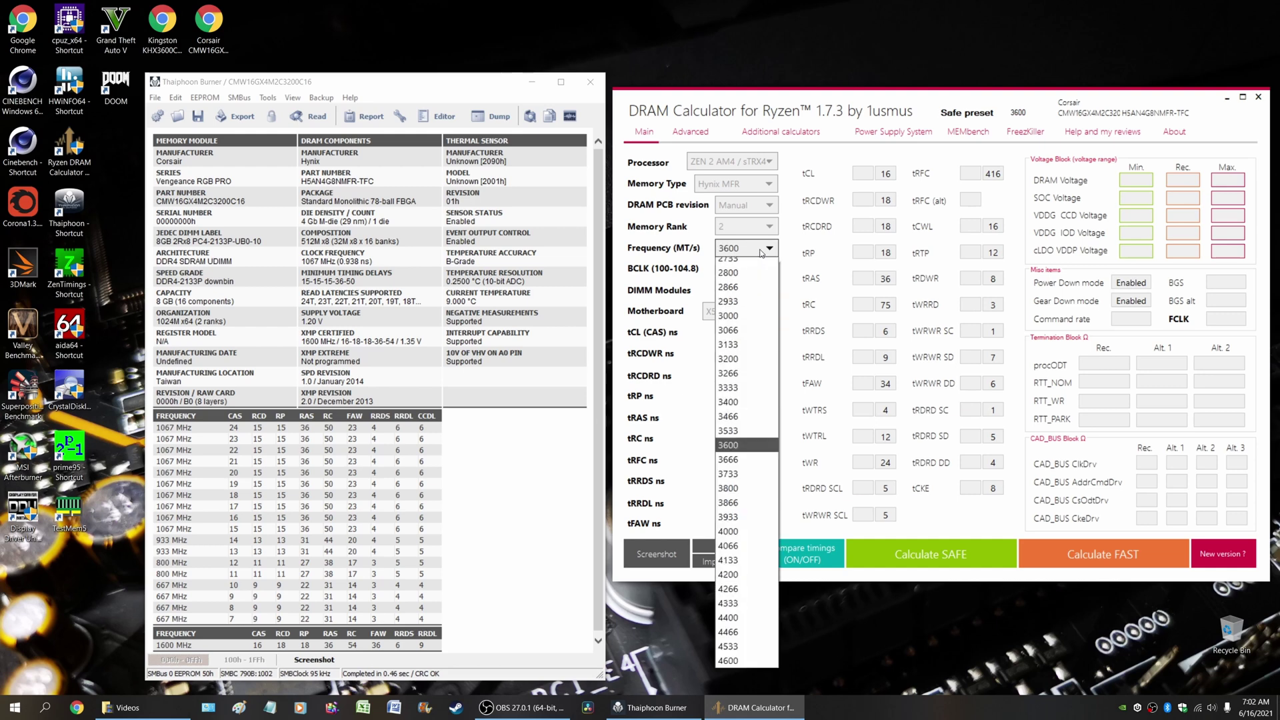
{"action": "left_click", "coordinate": [732, 488]}
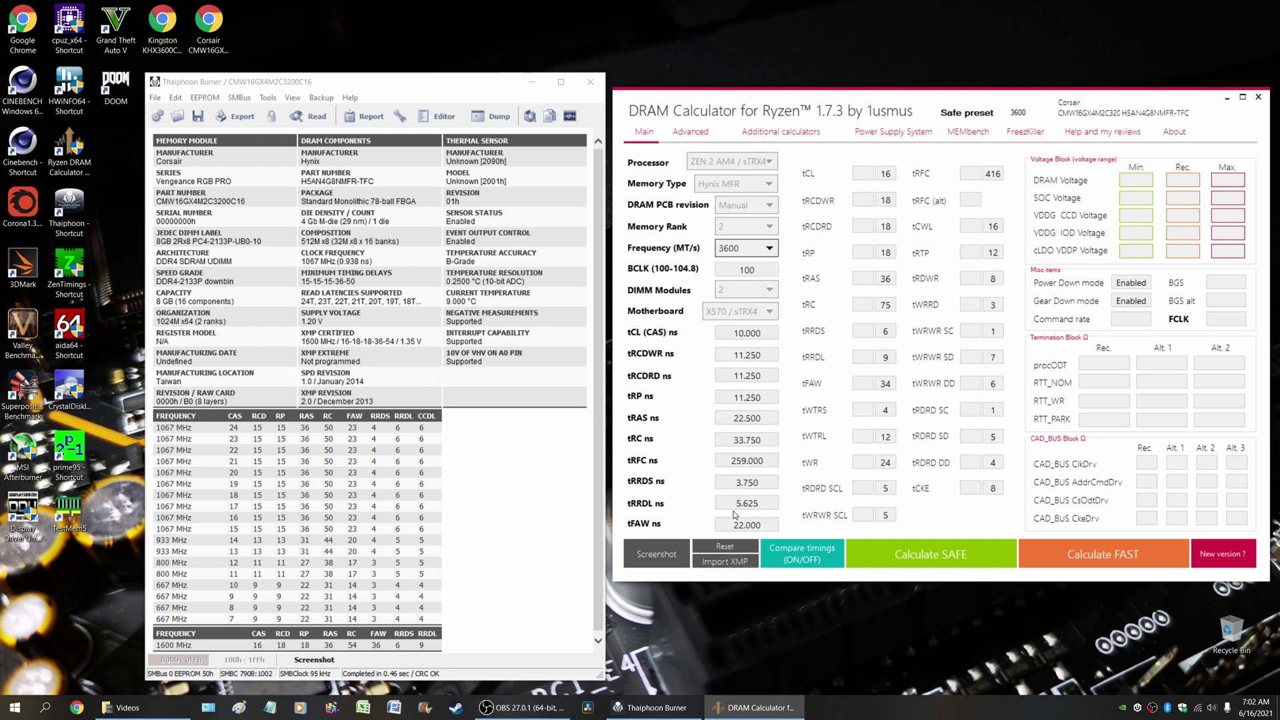
{"action": "left_click", "coordinate": [948, 562]}
{"action": "left_click", "coordinate": [650, 395]}
- Try 3533, which is rejected, then settle on a Safe preset at 3466 with FCLK 1733
{"action": "left_click", "coordinate": [767, 249]}
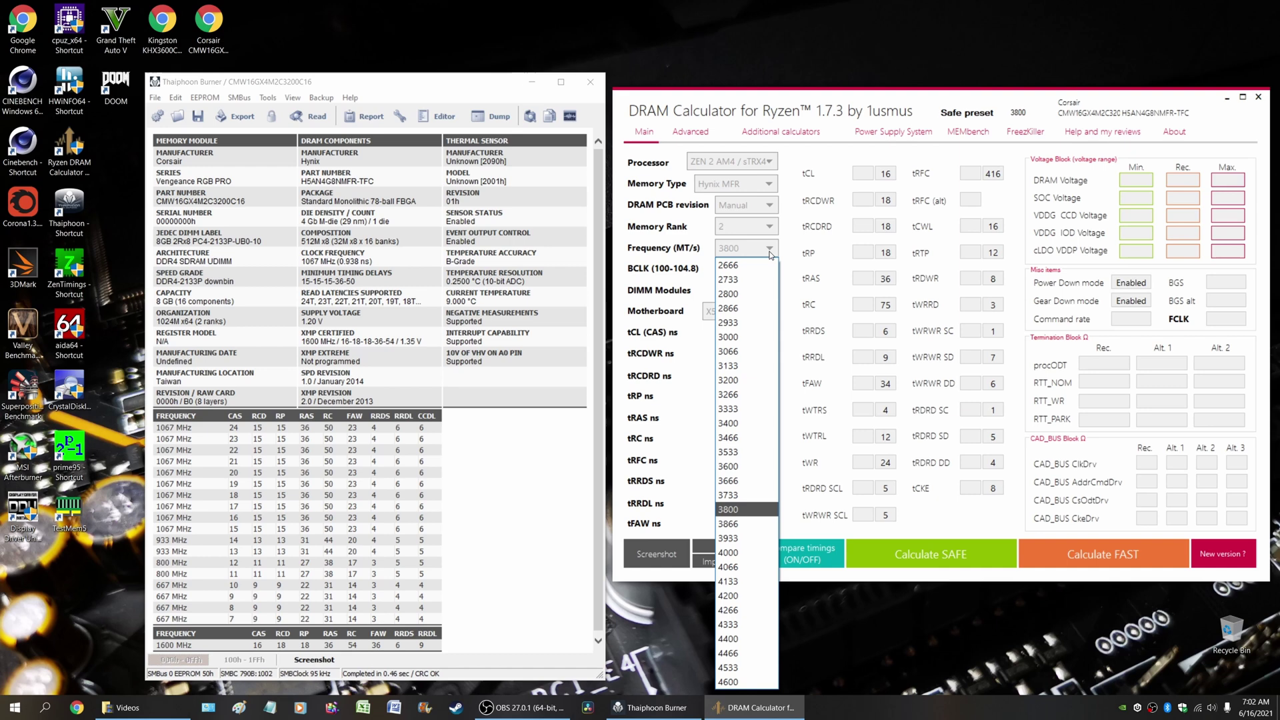
{"action": "left_click", "coordinate": [729, 438]}
{"action": "left_click", "coordinate": [927, 554]}
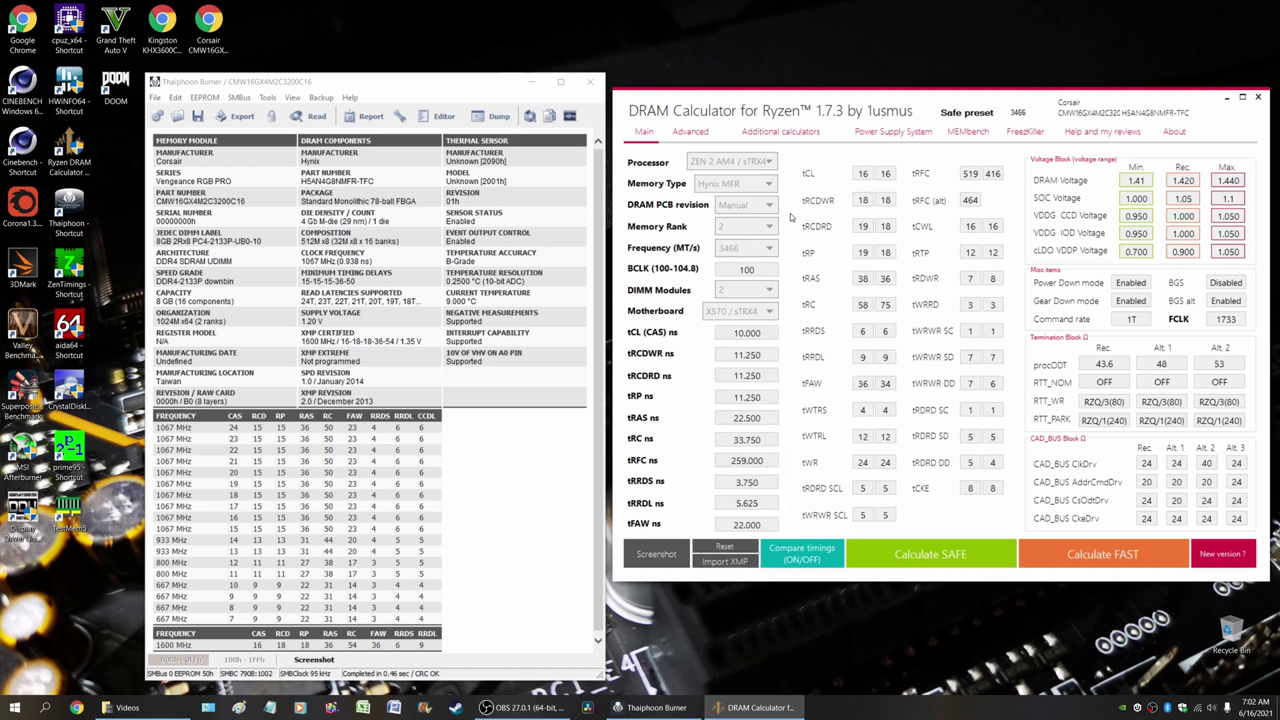
{"action": "left_click", "coordinate": [761, 244]}
{"action": "left_click", "coordinate": [755, 454]}
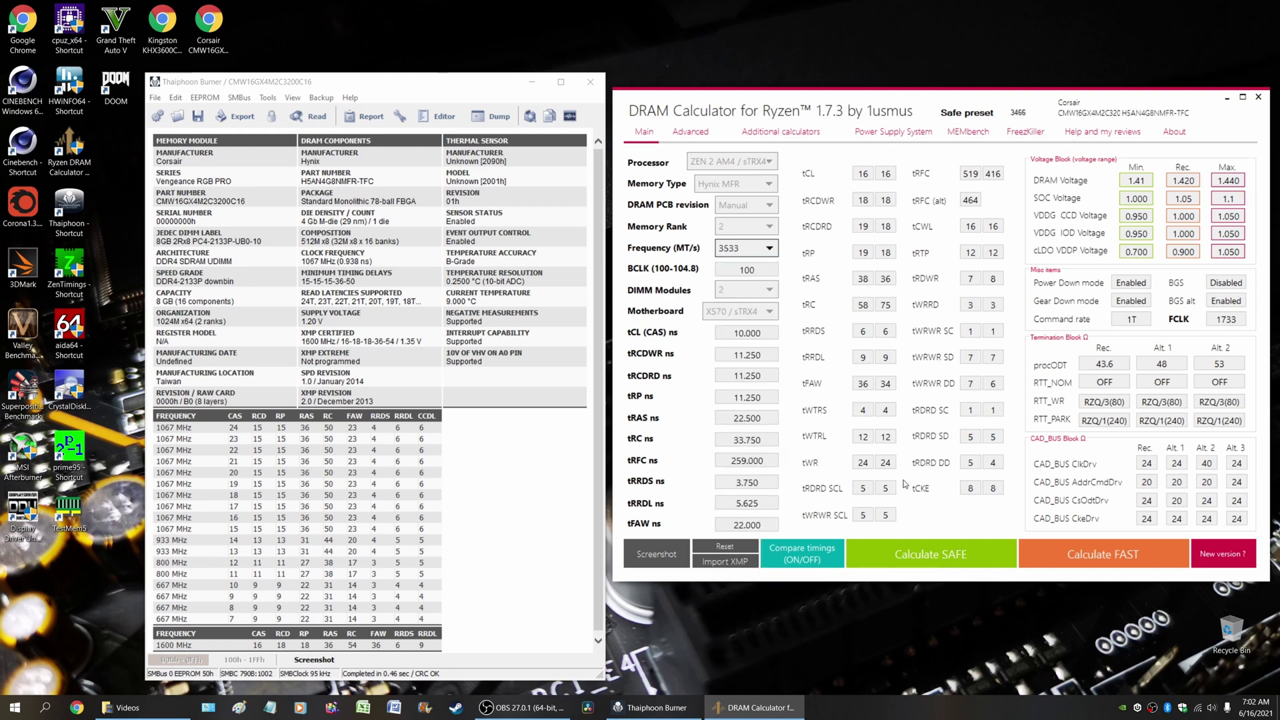
{"action": "left_click", "coordinate": [937, 551]}
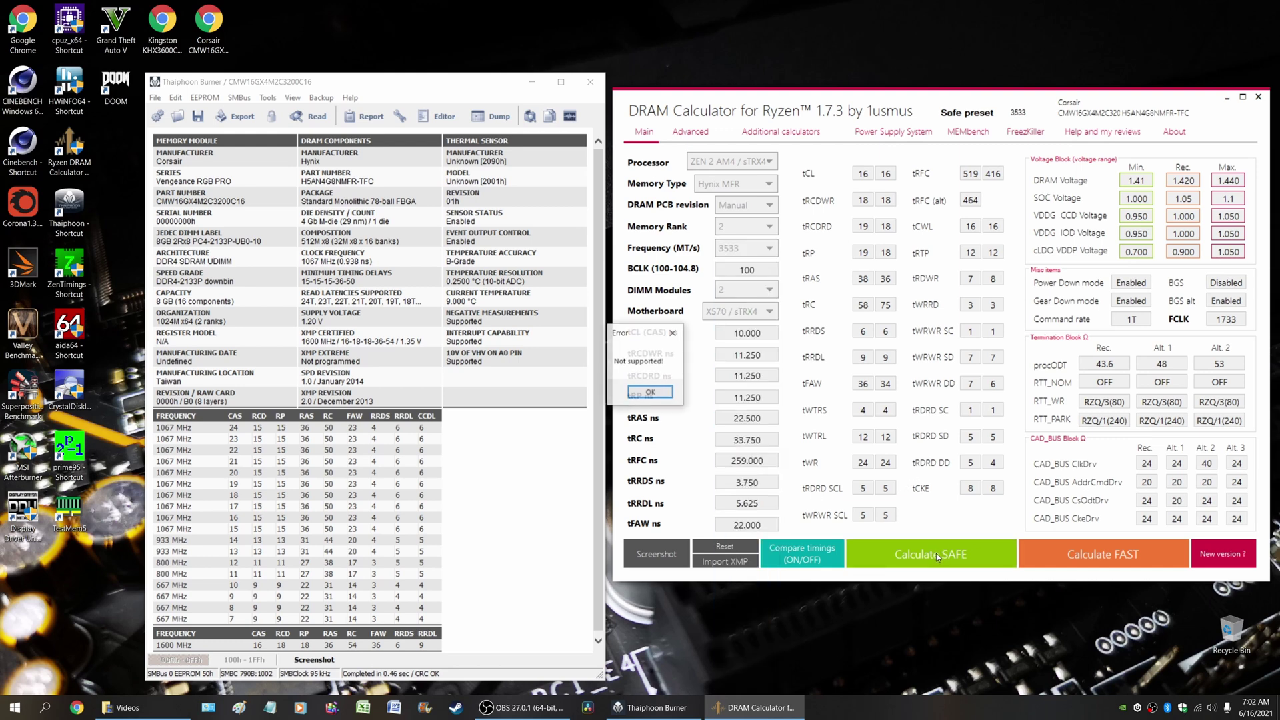
{"action": "left_click", "coordinate": [650, 393]}
{"action": "left_click", "coordinate": [747, 247]}
{"action": "left_click", "coordinate": [747, 437]}
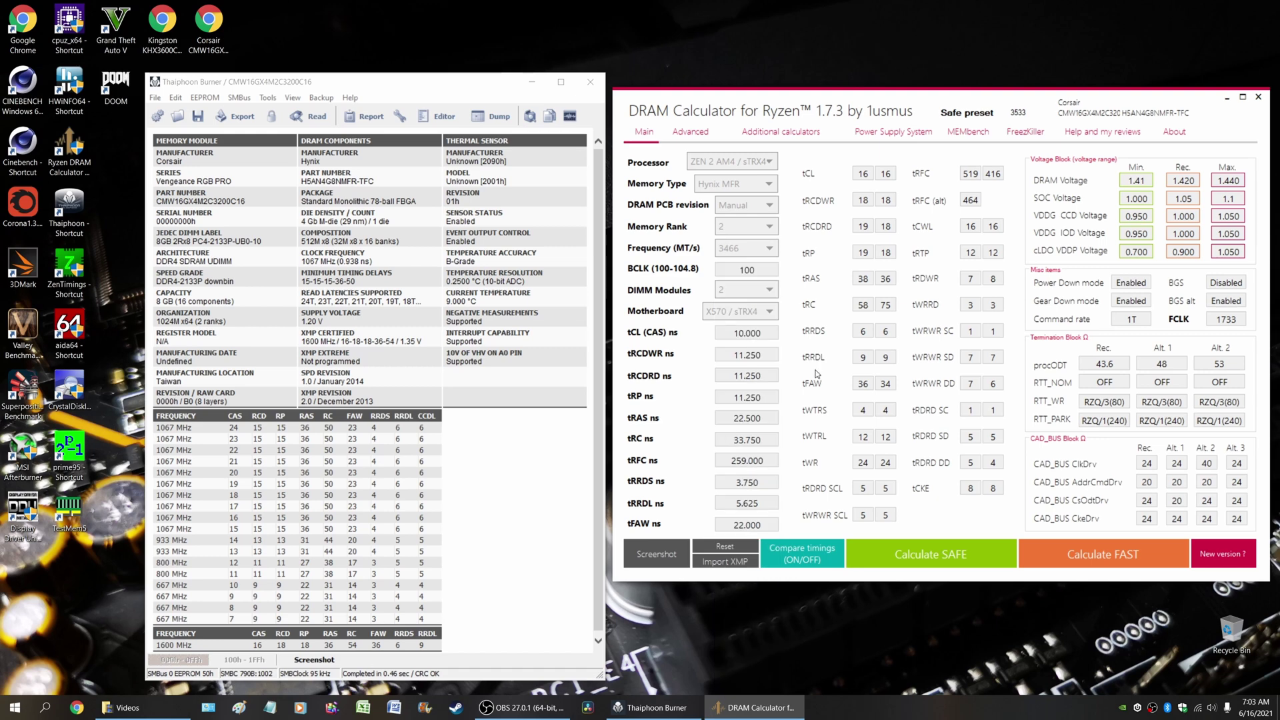
{"action": "left_click", "coordinate": [930, 549]}
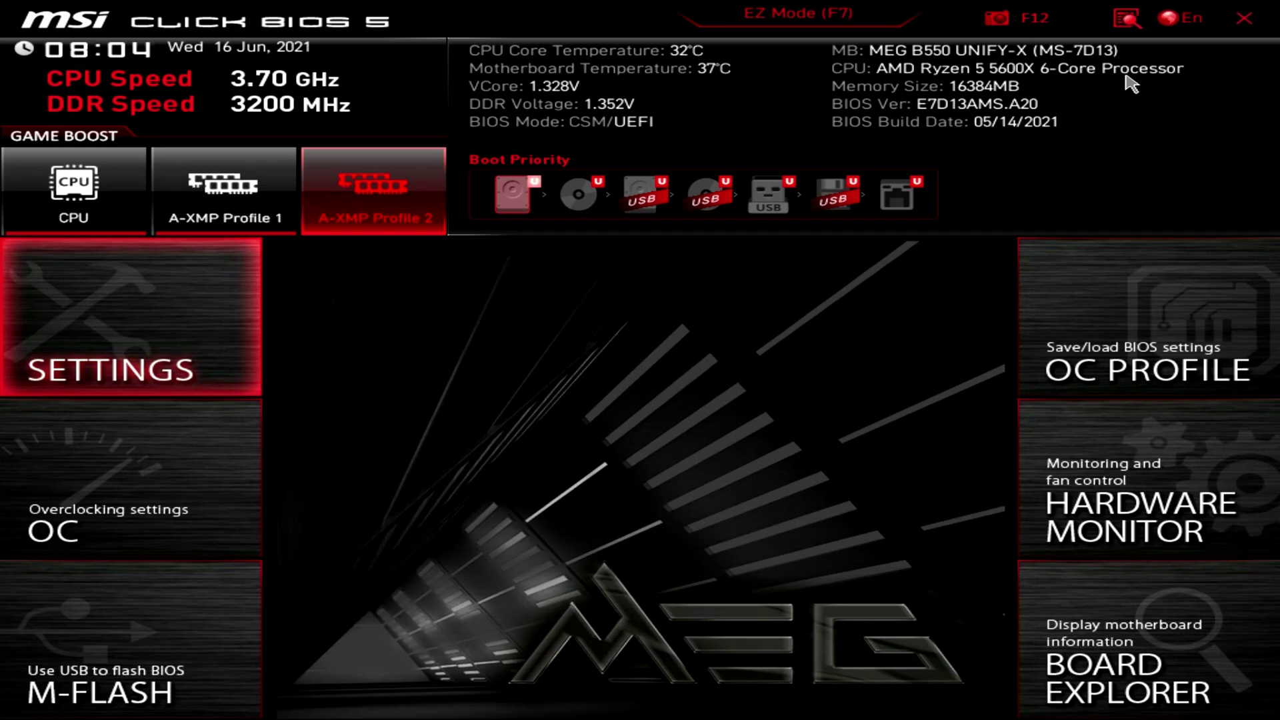
- Enter the OC menu and move down past A-XMP Profile 2 to CPU NB/SoC Voltage
{"action": "key", "text": "Down"}
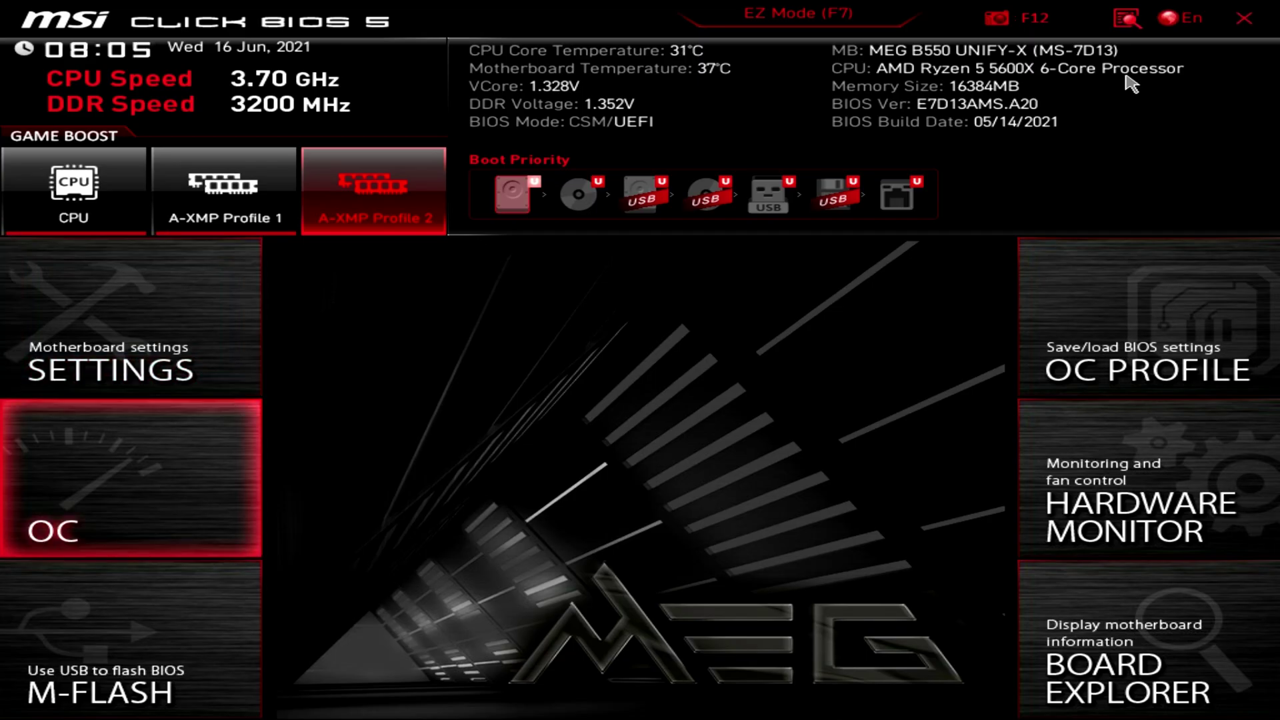
{"action": "key", "text": "Return"}
{"action": "key", "text": "Down"}
{"action": "key", "text": "Down"}
{"action": "key", "text": "Down"}
{"action": "key", "text": "Down"}
{"action": "key", "text": "Down"}
{"action": "key", "text": "Down"}
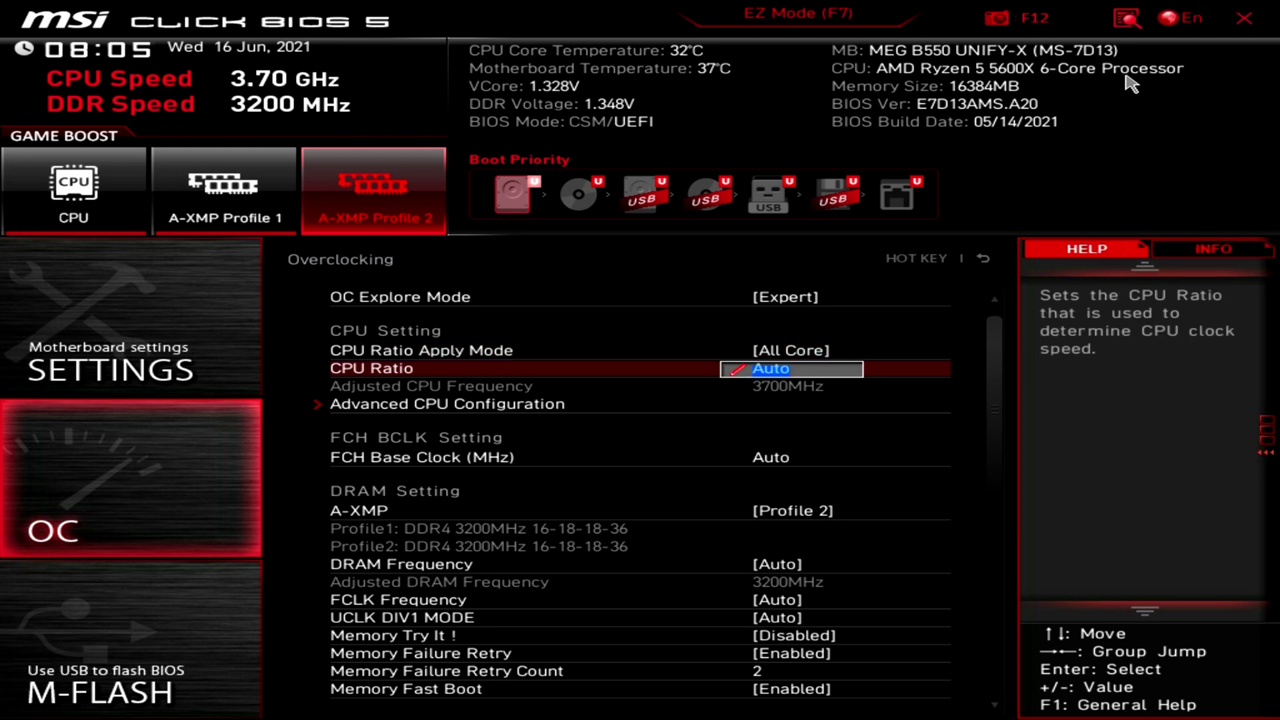
{"action": "key", "text": "Up"}
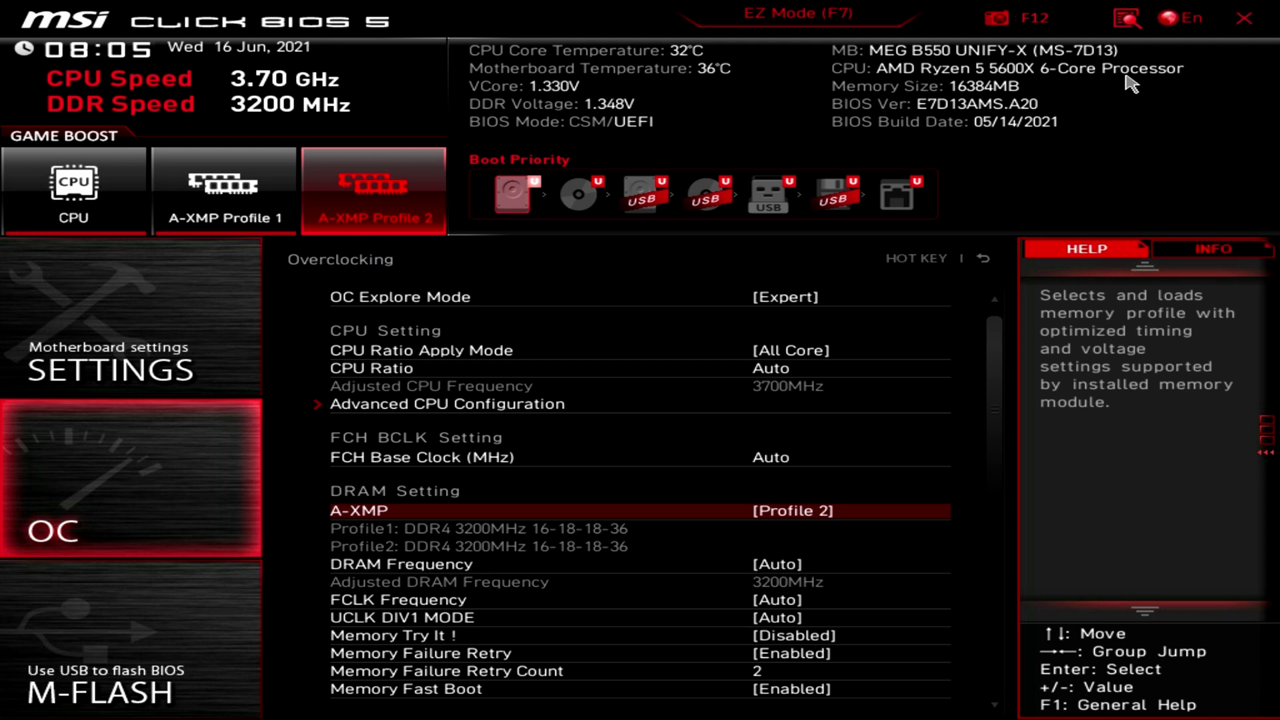
{"action": "key", "text": "Down"}
{"action": "key", "text": "Down"}
{"action": "key", "text": "Down"}
{"action": "key", "text": "Down"}
{"action": "key", "text": "Down"}
{"action": "key", "text": "Down"}
{"action": "key", "text": "Down"}
{"action": "key", "text": "Down"}
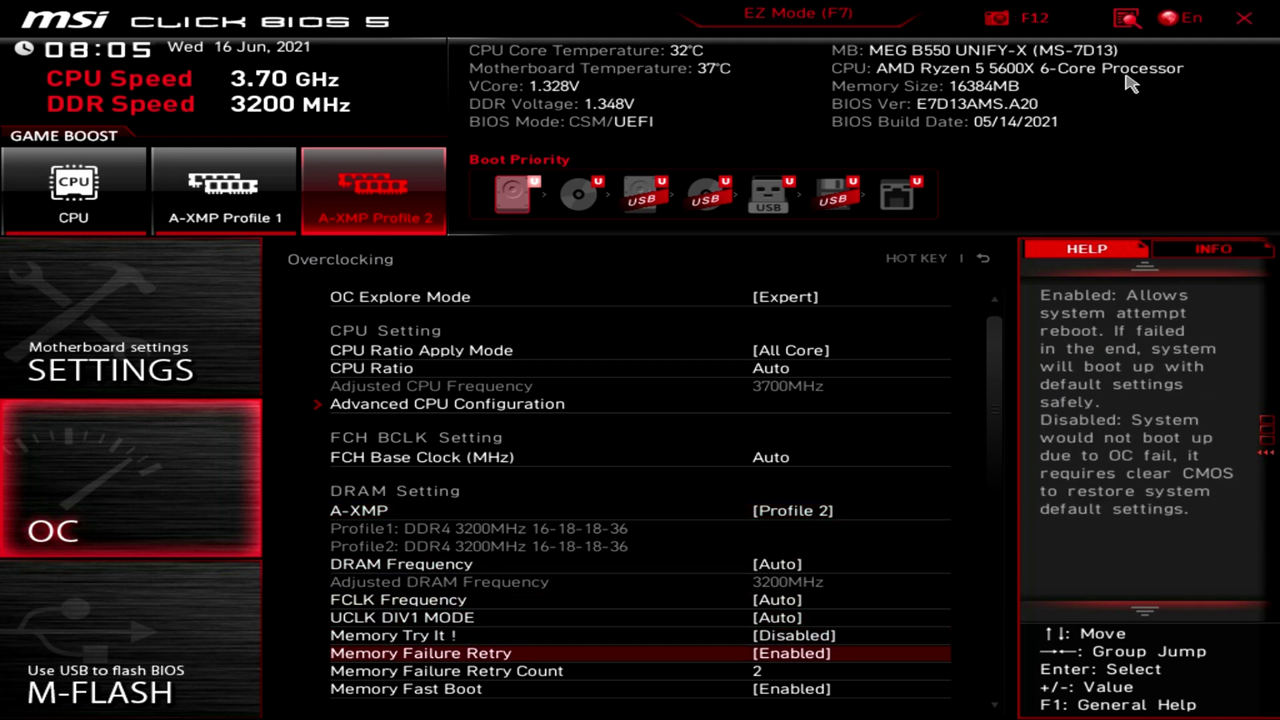
{"action": "key", "text": "Down"}
{"action": "key", "text": "Down"}
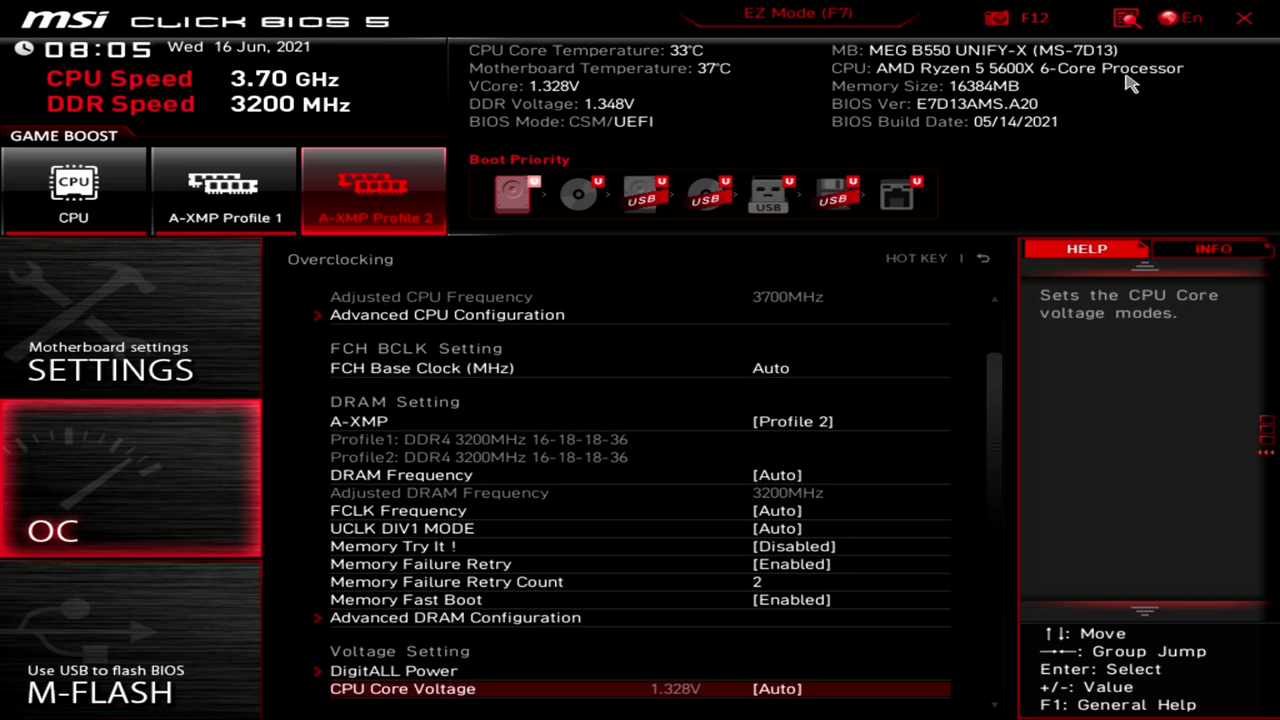
{"action": "key", "text": "Up"}
{"action": "key", "text": "Up"}
{"action": "key", "text": "Down"}
{"action": "key", "text": "Down"}
{"action": "key", "text": "Down"}
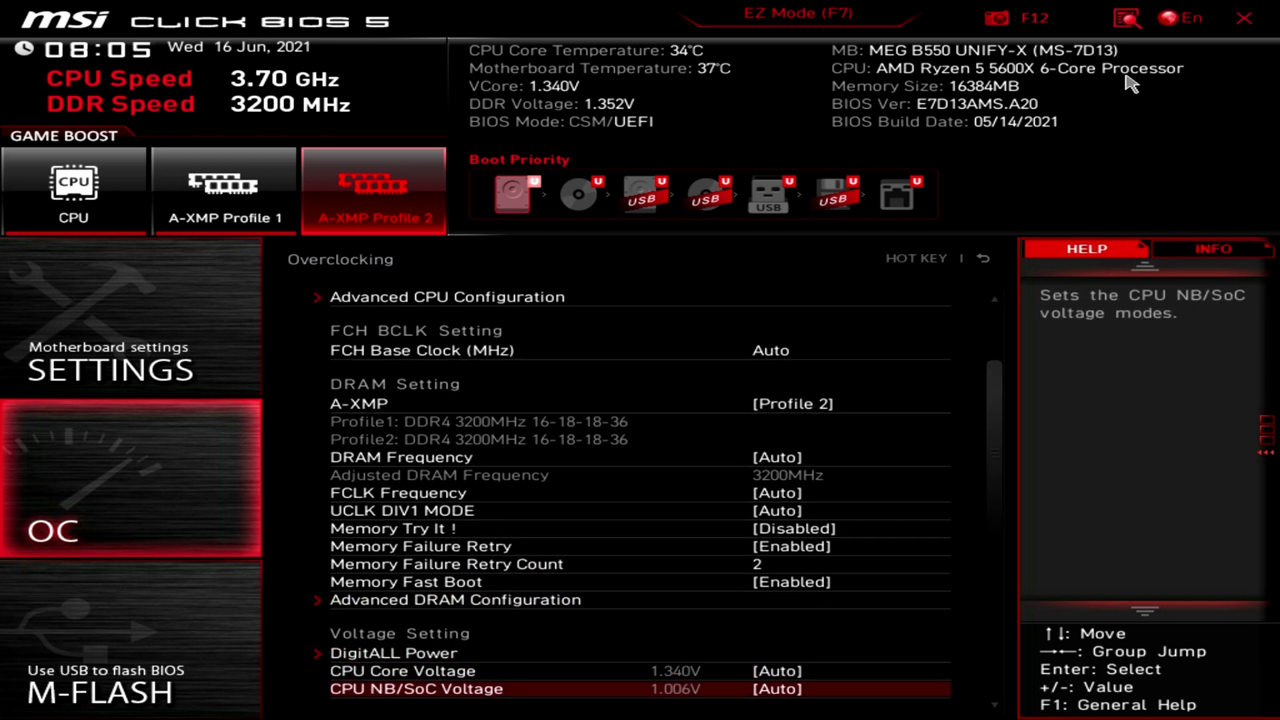
{"action": "key", "text": "Down"}
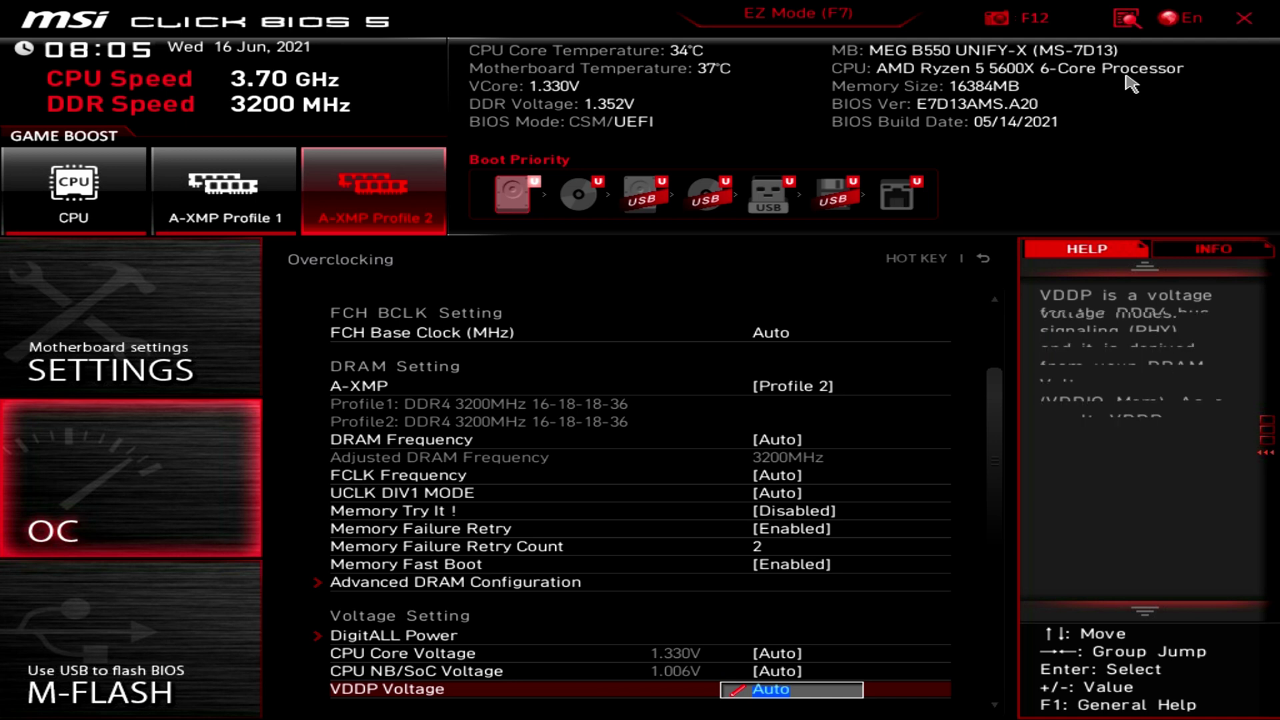
{"action": "key", "text": "Up"}
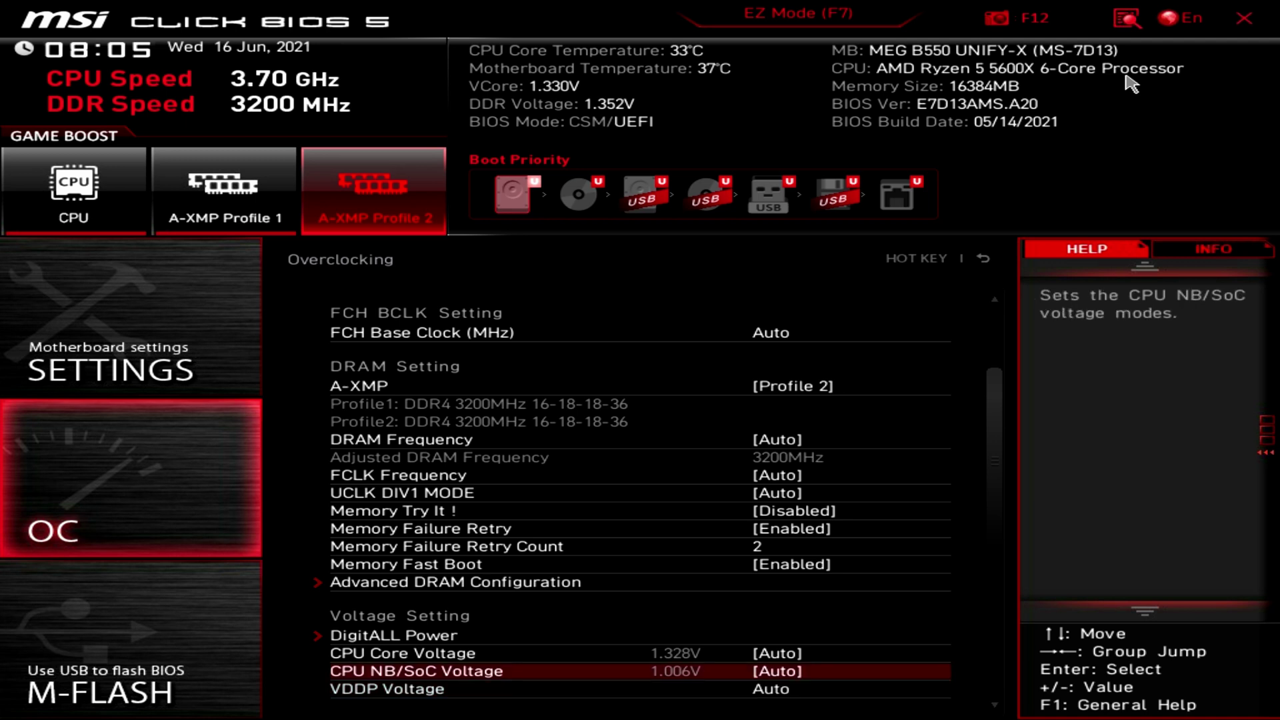
- Switch CPU NB/SoC Voltage to AMD Overclocking and set SOC Voltage to 1.150 V
{"action": "key", "text": "Return"}
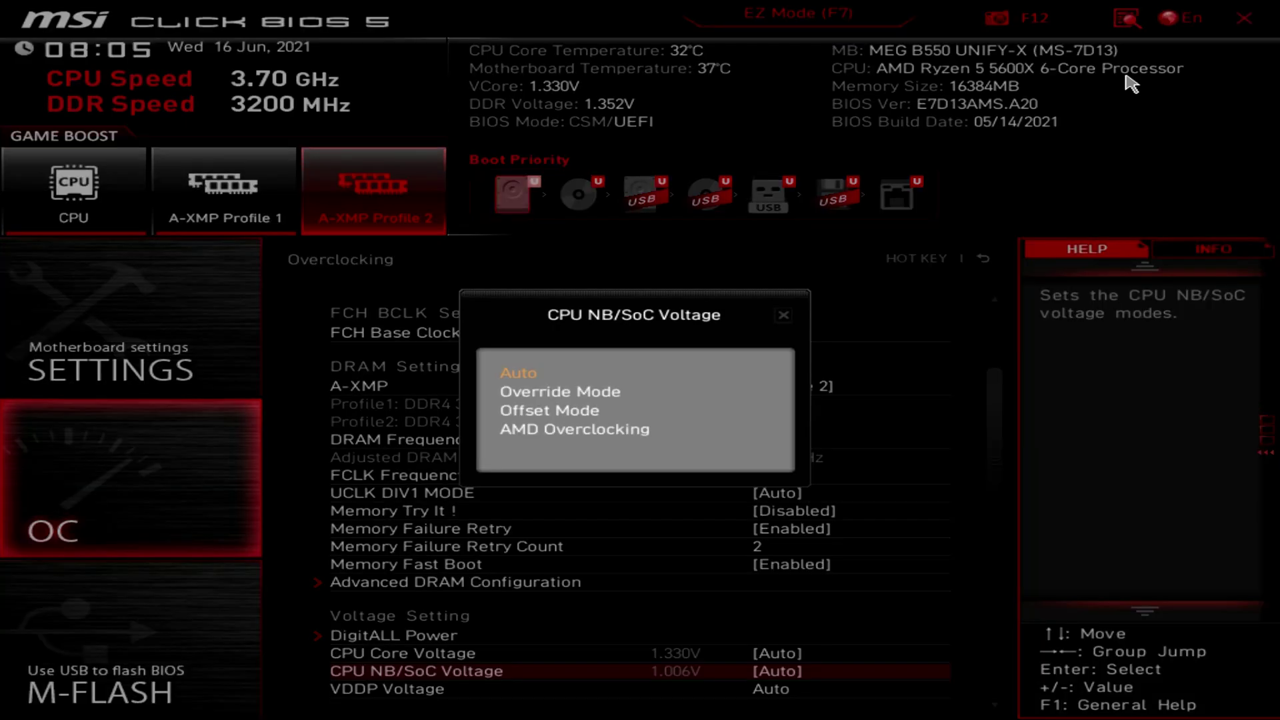
{"action": "key", "text": "Down"}
{"action": "key", "text": "Down"}
{"action": "key", "text": "Down"}
{"action": "key", "text": "Return"}
{"action": "key", "text": "Down"}
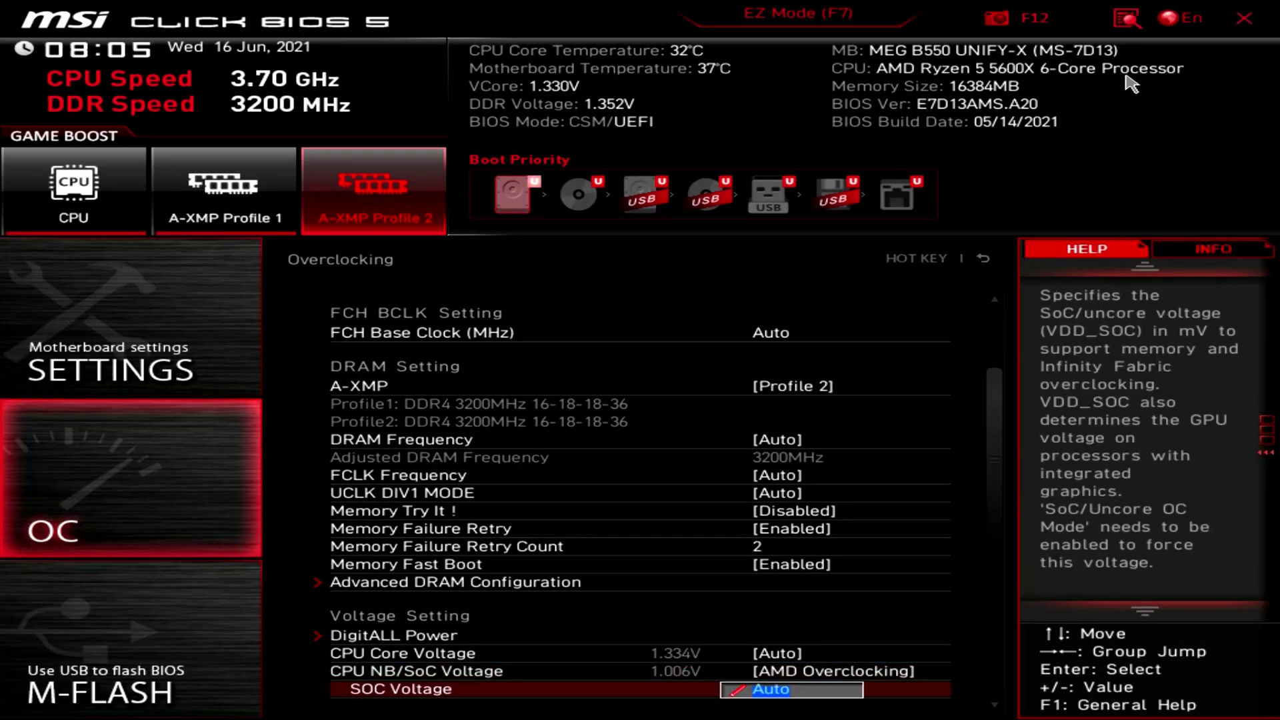
{"action": "type", "text": "1.150 V"}
{"action": "key", "text": "Return"}
- Set VDDP Voltage and VDDG CCD Voltage to 1.100 V each
{"action": "key", "text": "Down"}
{"action": "key", "text": "Down"}
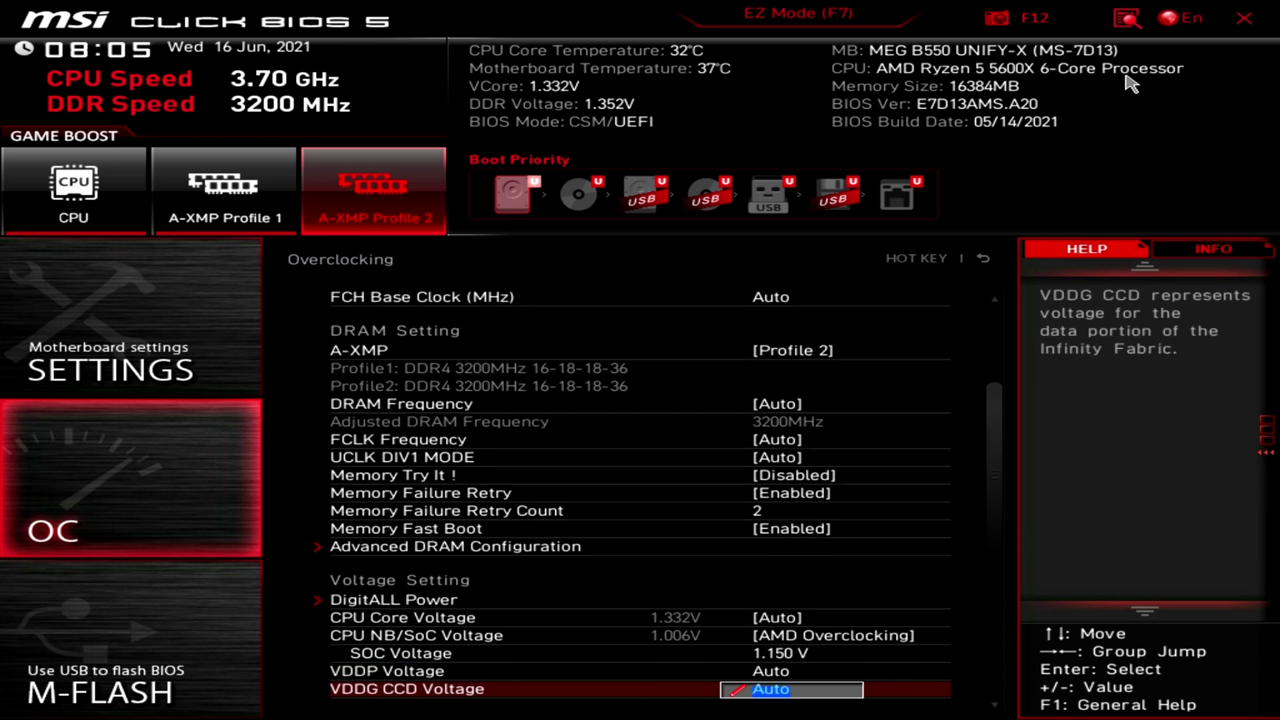
{"action": "key", "text": "Up"}
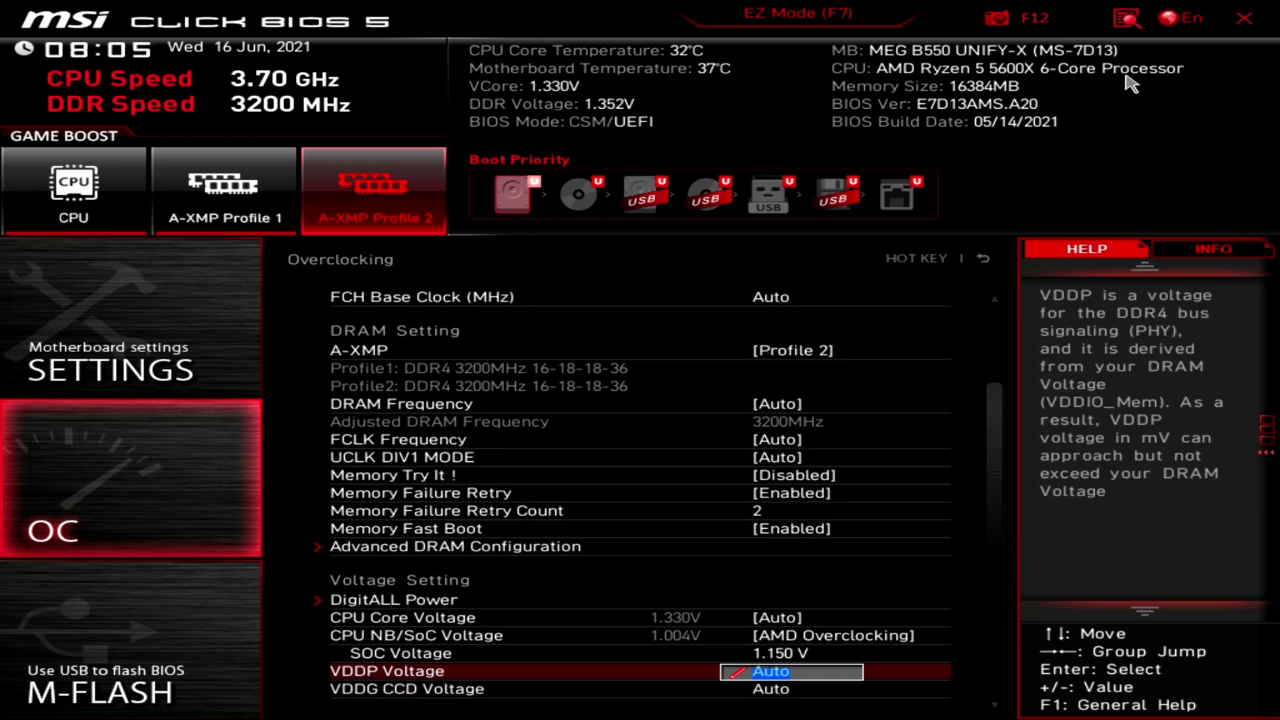
{"action": "type", "text": "1.100 V"}
{"action": "key", "text": "Return"}
{"action": "key", "text": "Down"}
{"action": "type", "text": "1.100"}
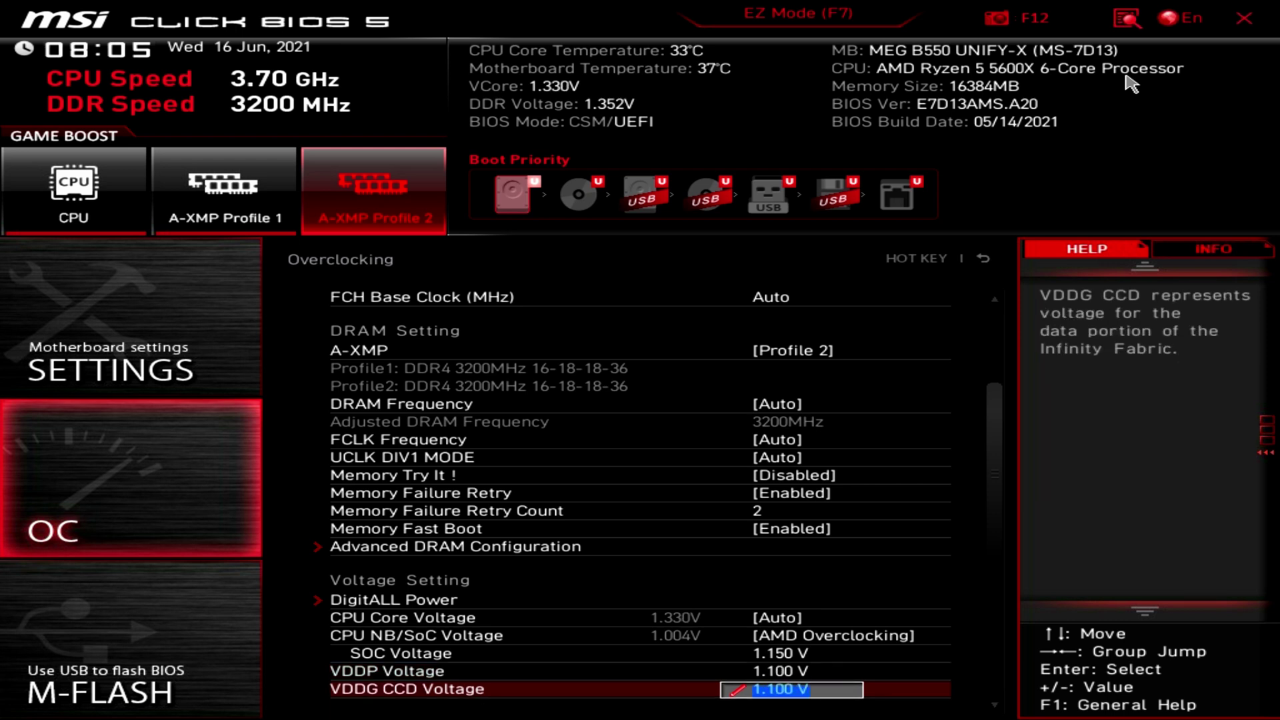
{"action": "key", "text": "Return"}
- Set VDDG IOD Voltage to 0.980 V and DRAM Voltage to 1.420 V
{"action": "key", "text": "Down"}
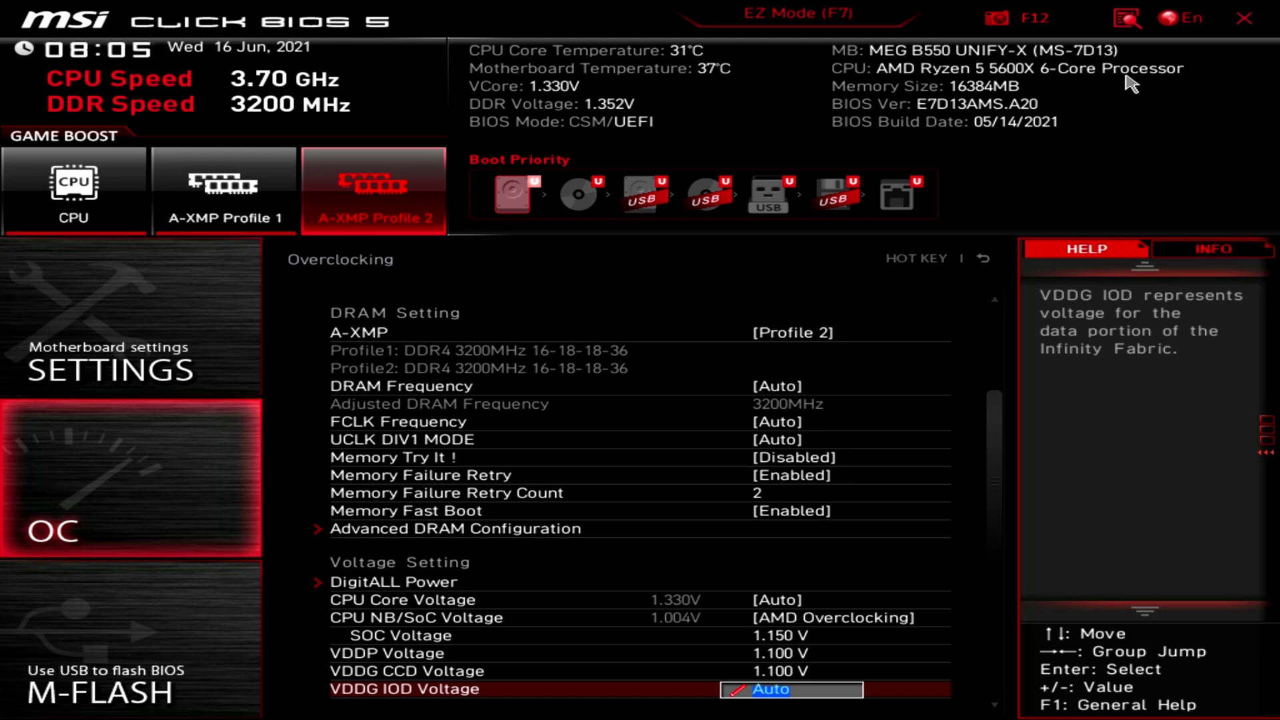
{"action": "type", "text": "0.98"}
{"action": "key", "text": "Return"}
{"action": "key", "text": "Down"}
{"action": "key", "text": "Down"}
{"action": "key", "text": "Down"}
{"action": "key", "text": "Down"}
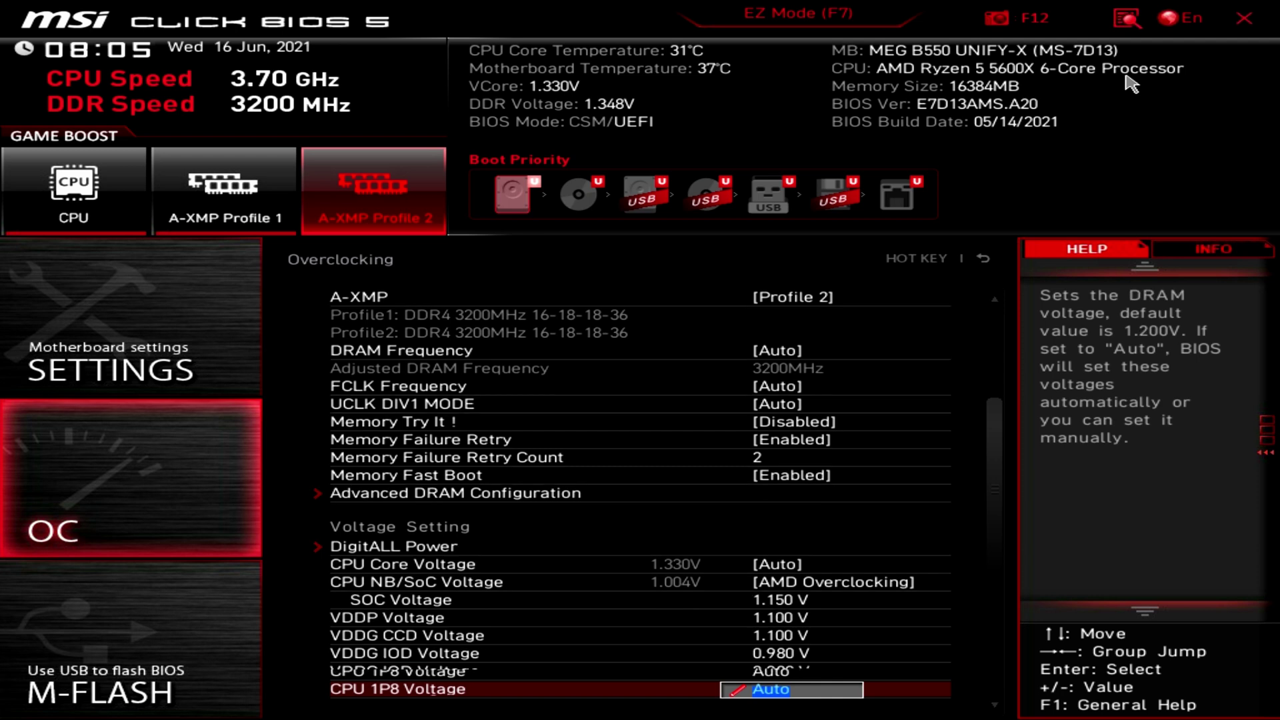
{"action": "key", "text": "Up"}
{"action": "key", "text": "Up"}
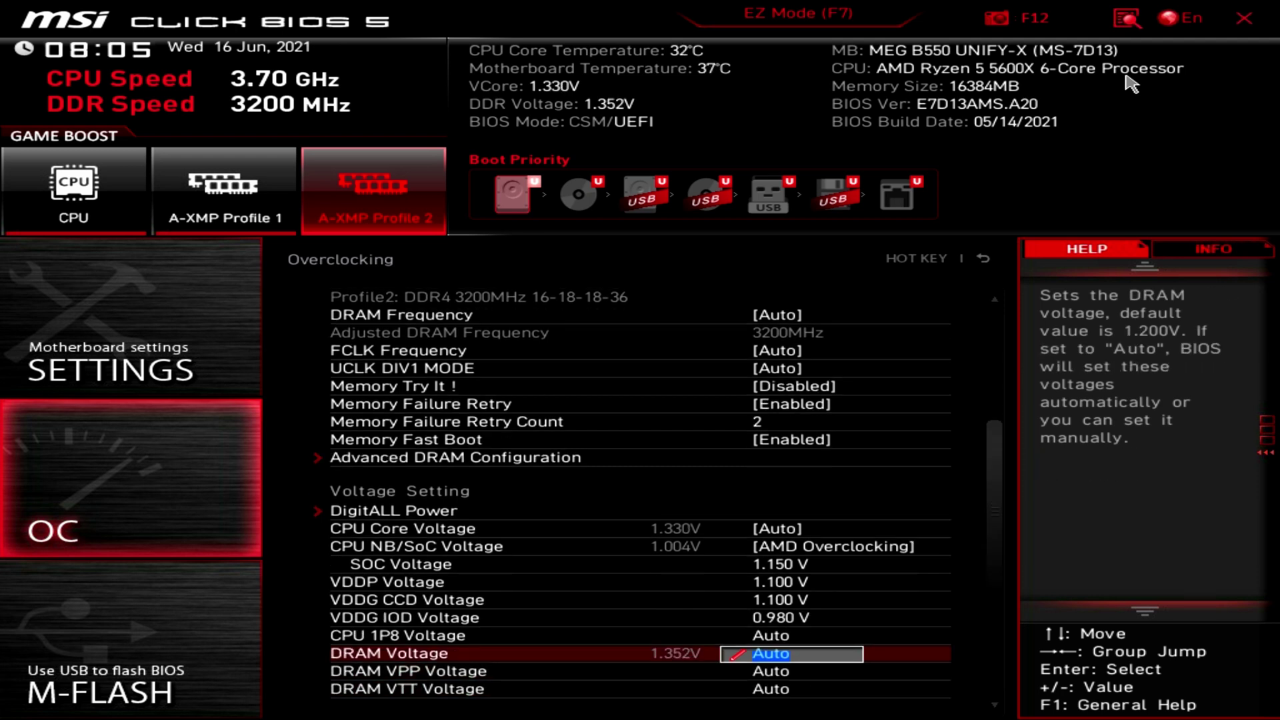
{"action": "type", "text": "1.42"}
{"action": "key", "text": "Return"}
- Review the voltage entries, then open Advanced DRAM Configuration
{"action": "key", "text": "Down"}
{"action": "key", "text": "Down"}
{"action": "key", "text": "Down"}
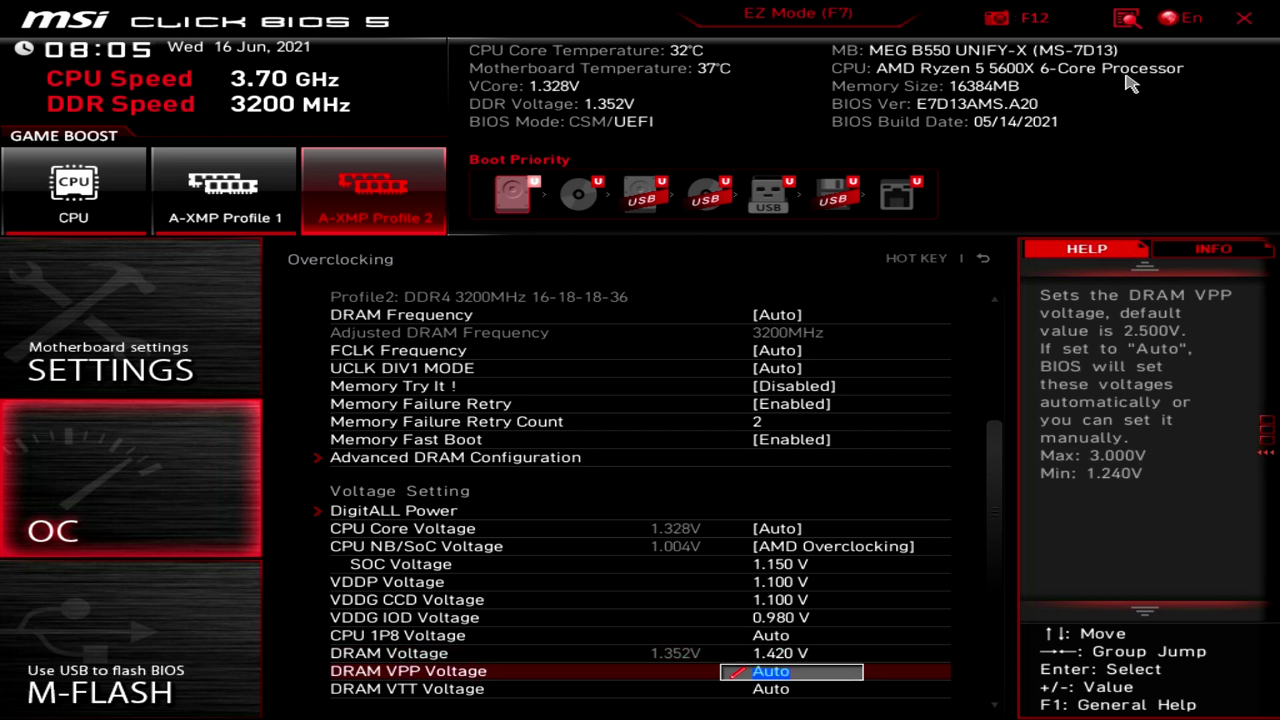
{"action": "key", "text": "Down"}
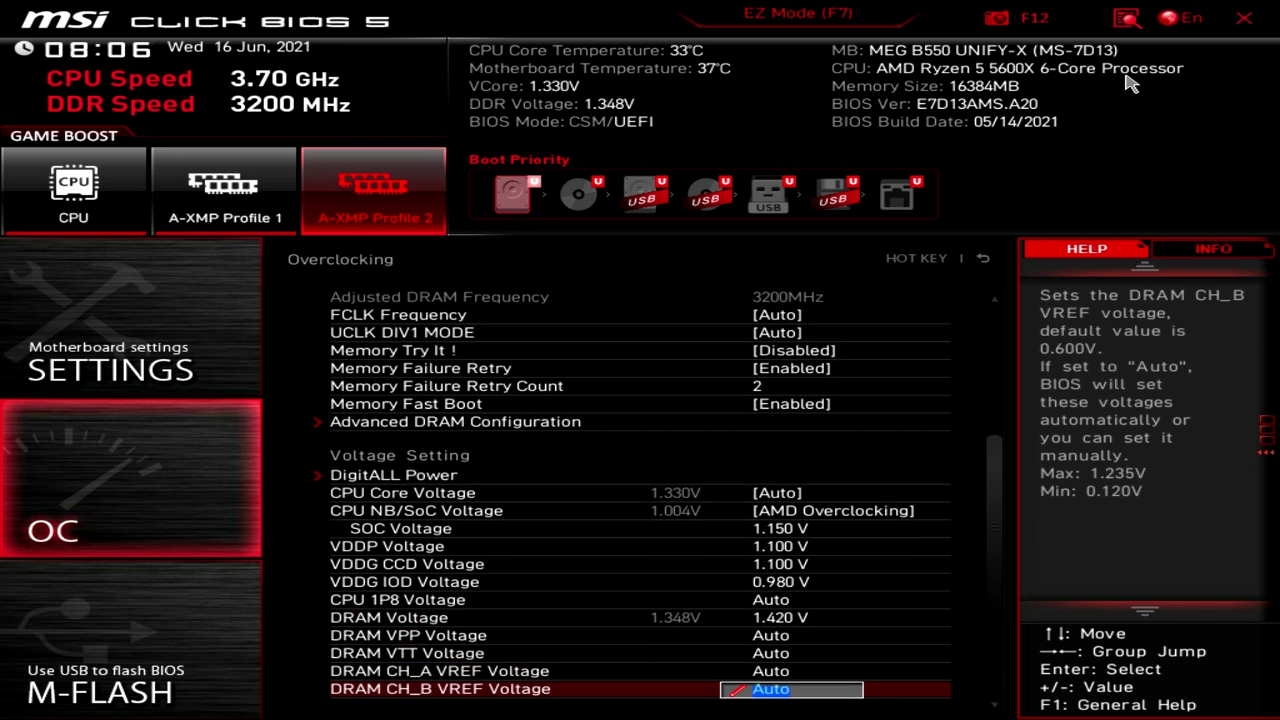
{"action": "key", "text": "Up"}
{"action": "key", "text": "Down"}
{"action": "key", "text": "Down"}
{"action": "key", "text": "Down"}
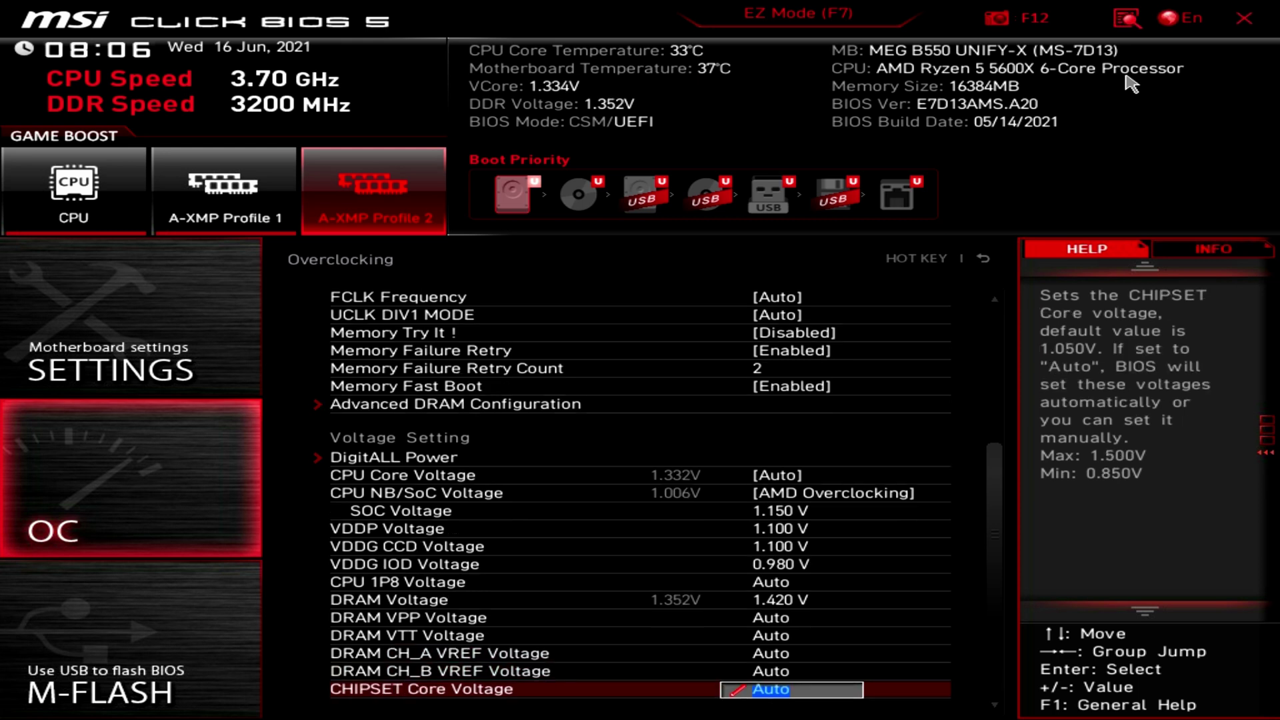
{"action": "key", "text": "Down"}
{"action": "key", "text": "Down"}
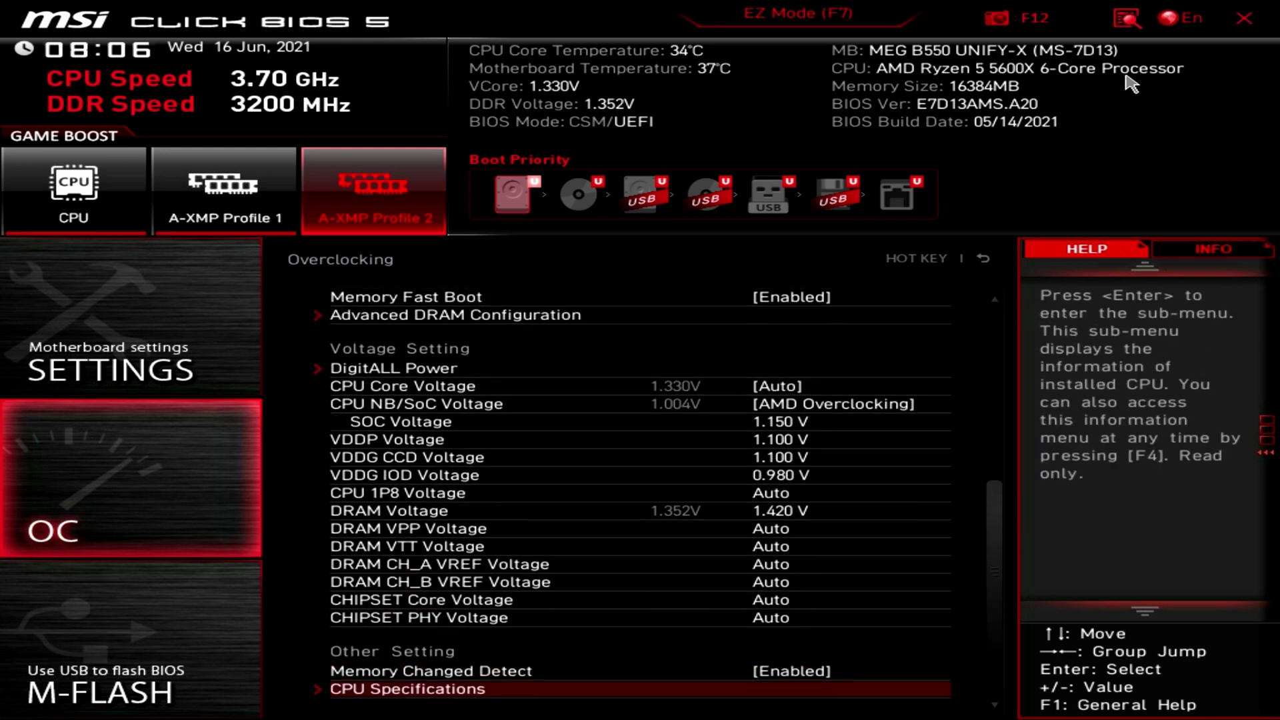
{"action": "key", "text": "Up"}
{"action": "key", "text": "Up"}
{"action": "key", "text": "Up"}
{"action": "key", "text": "Up"}
{"action": "key", "text": "Up"}
{"action": "key", "text": "Up"}
{"action": "key", "text": "Up"}
{"action": "key", "text": "Up"}
{"action": "key", "text": "Up"}
{"action": "key", "text": "Up"}
{"action": "key", "text": "Up"}
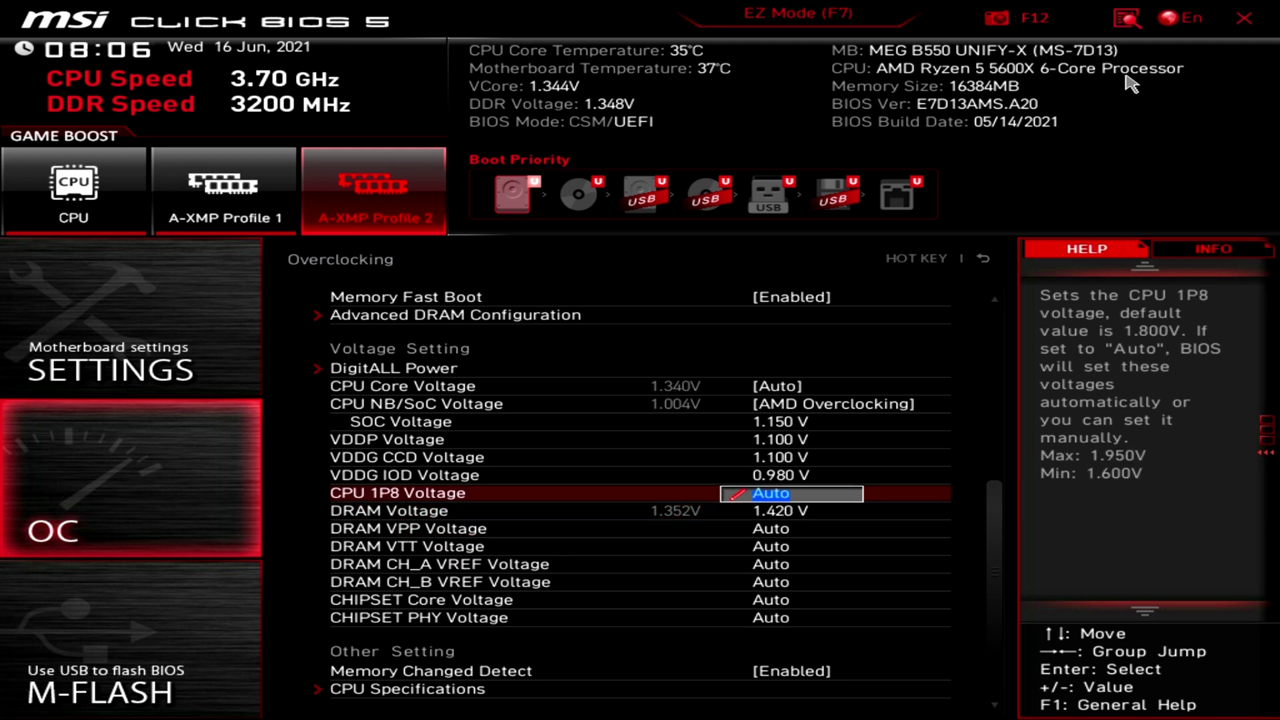
{"action": "key", "text": "Up"}
{"action": "key", "text": "Up"}
{"action": "key", "text": "Up"}
{"action": "key", "text": "Up"}
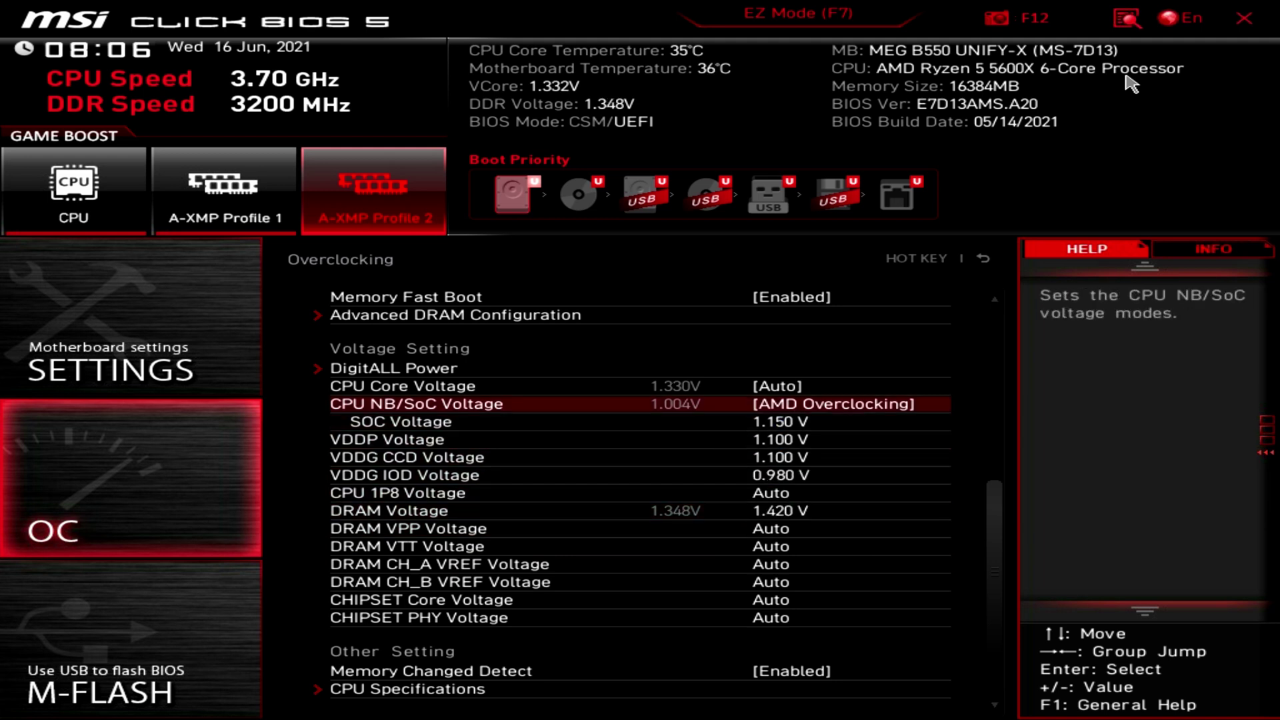
{"action": "key", "text": "Down"}
{"action": "key", "text": "Down"}
{"action": "key", "text": "Down"}
{"action": "key", "text": "Down"}
{"action": "key", "text": "Down"}
{"action": "key", "text": "Down"}
{"action": "key", "text": "Down"}
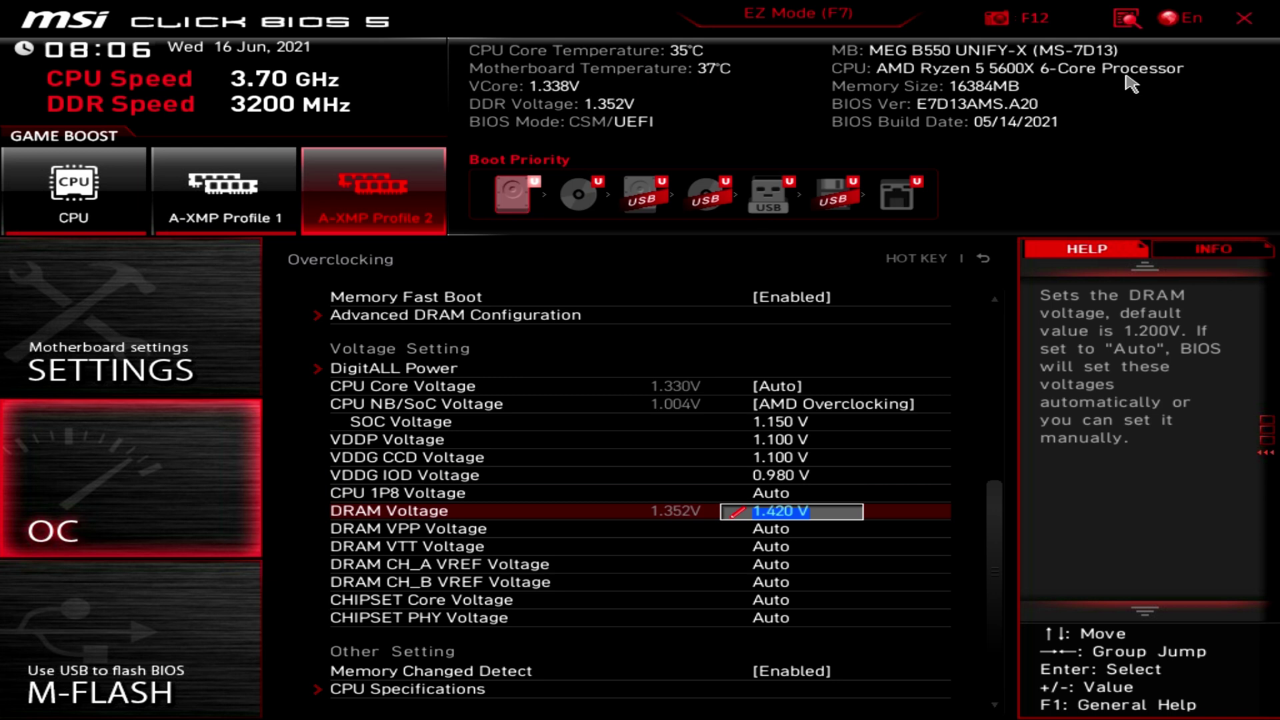
{"action": "key", "text": "Up"}
{"action": "key", "text": "Up"}
{"action": "key", "text": "Up"}
{"action": "key", "text": "Up"}
{"action": "key", "text": "Up"}
{"action": "key", "text": "Up"}
{"action": "key", "text": "Up"}
{"action": "key", "text": "Up"}
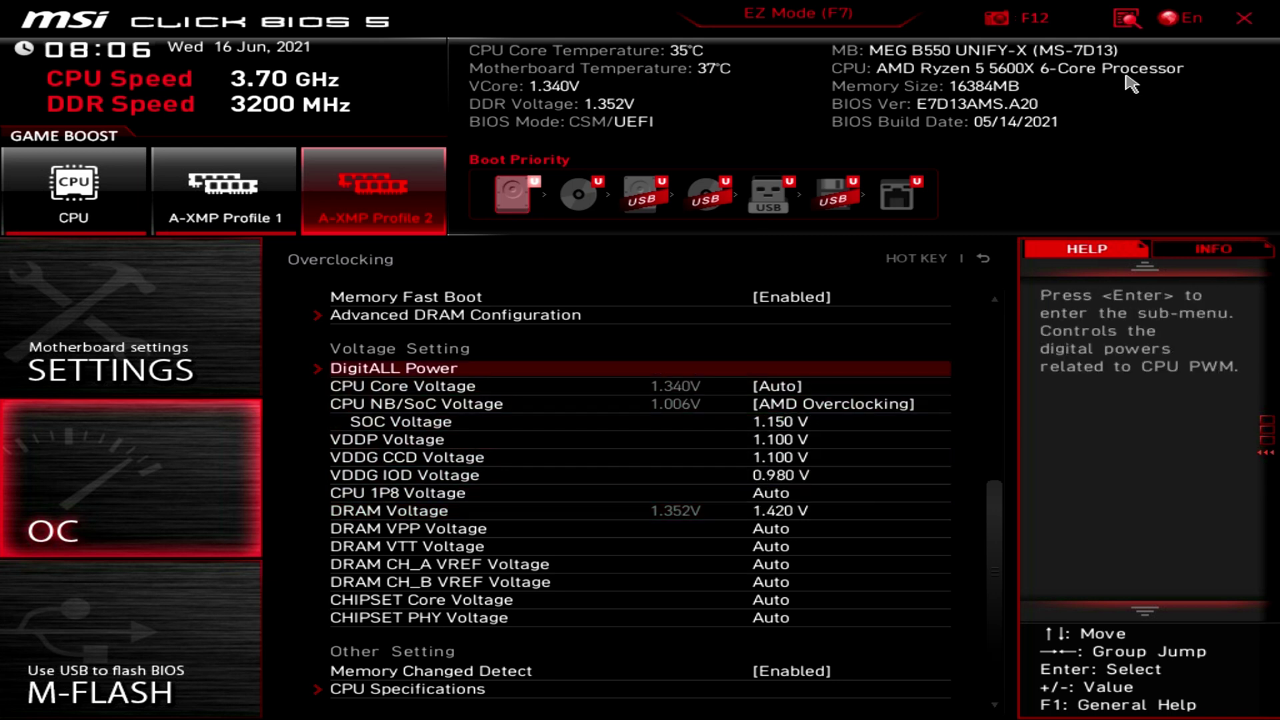
{"action": "key", "text": "Up"}
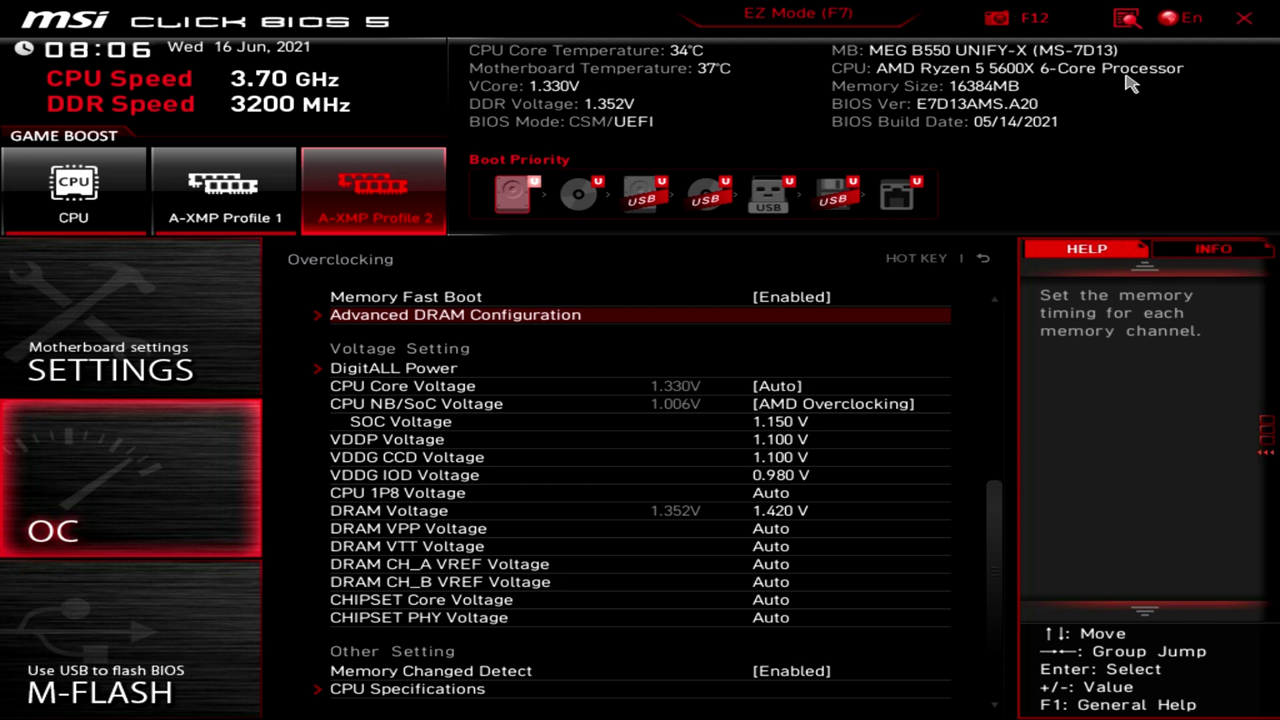
{"action": "key", "text": "Return"}
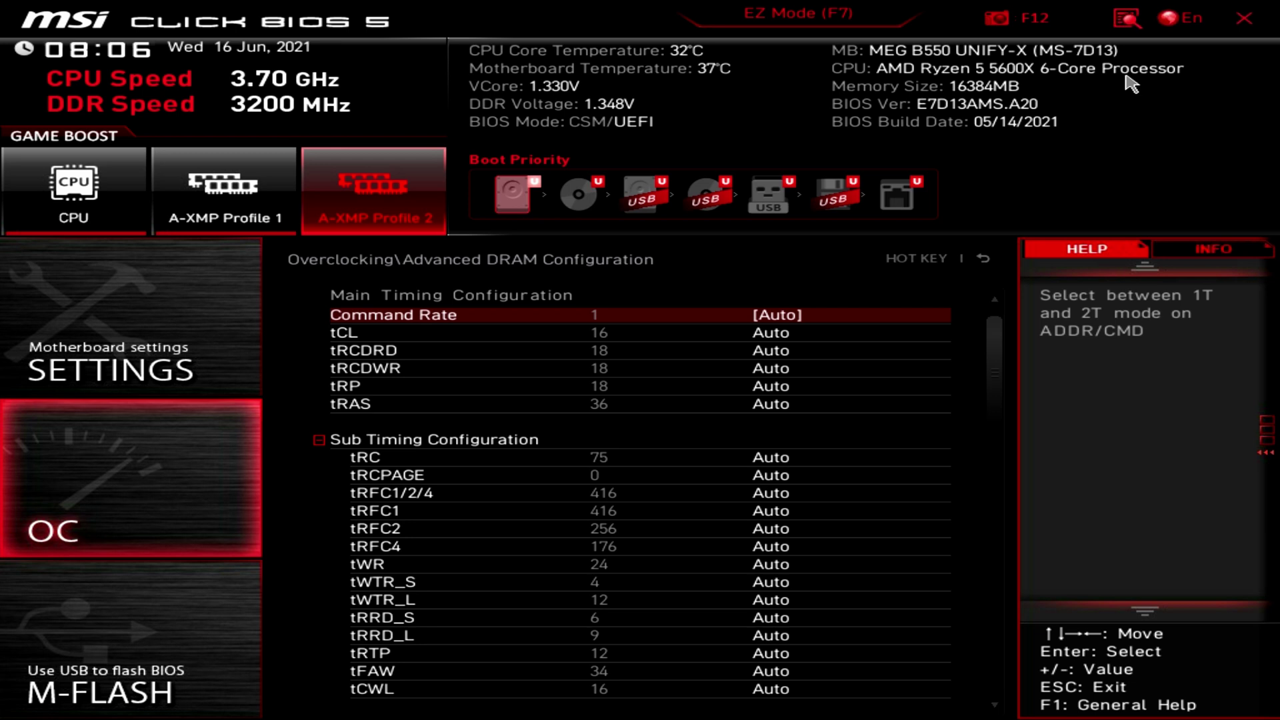
- Keep A-XMP on Profile 2 and set DRAM Frequency to DDR4-3800
{"action": "key", "text": "Escape"}
{"action": "key", "text": "Up"}
{"action": "key", "text": "Up"}
{"action": "key", "text": "Up"}
{"action": "key", "text": "Up"}
{"action": "key", "text": "Up"}
{"action": "key", "text": "Up"}
{"action": "key", "text": "Up"}
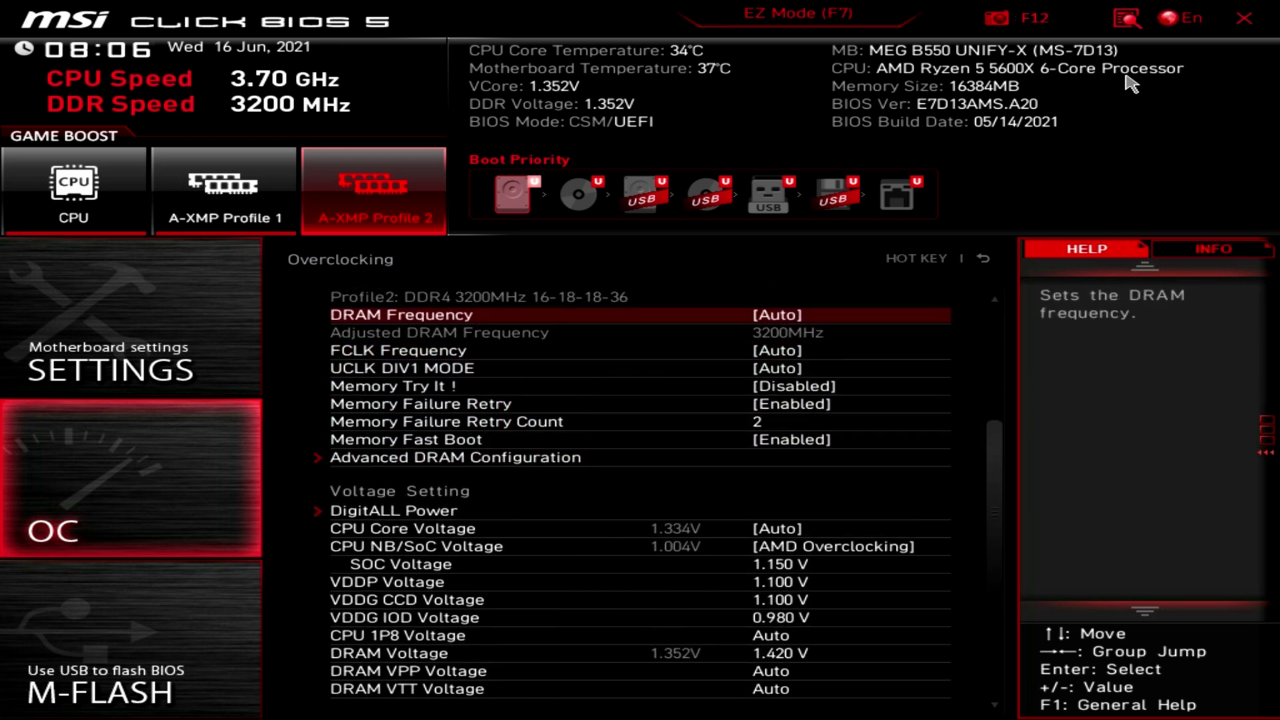
{"action": "key", "text": "Down"}
{"action": "key", "text": "Up"}
{"action": "key", "text": "Up"}
{"action": "key", "text": "Down"}
{"action": "key", "text": "Up"}
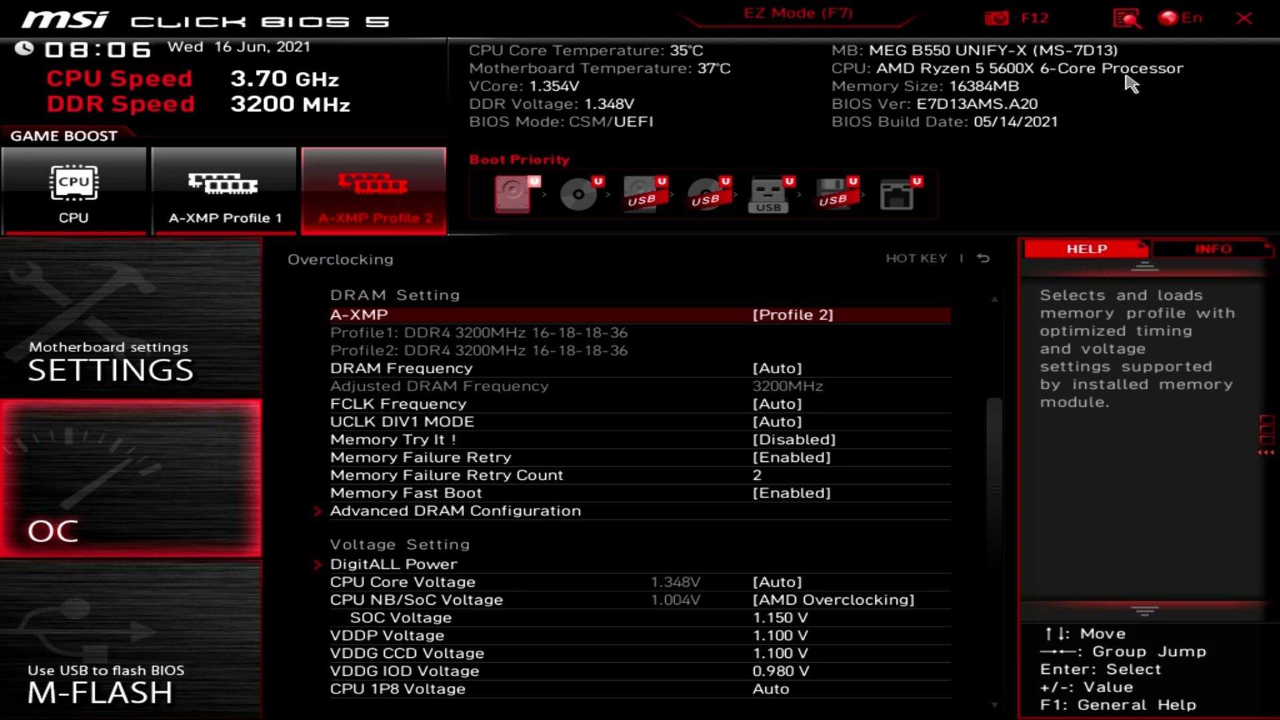
{"action": "key", "text": "Return"}
{"action": "key", "text": "Escape"}
{"action": "key", "text": "Down"}
{"action": "key", "text": "Return"}
{"action": "key", "text": "Down"}
{"action": "key", "text": "Down"}
{"action": "key", "text": "Down"}
{"action": "key", "text": "Down"}
{"action": "key", "text": "Down"}
{"action": "key", "text": "Down"}
{"action": "key", "text": "Down"}
{"action": "key", "text": "Down"}
{"action": "key", "text": "Down"}
{"action": "key", "text": "Down"}
{"action": "key", "text": "Down"}
{"action": "key", "text": "Down"}
{"action": "key", "text": "Down"}
{"action": "key", "text": "Down"}
{"action": "key", "text": "Down"}
{"action": "key", "text": "Down"}
{"action": "key", "text": "Down"}
{"action": "key", "text": "Down"}
{"action": "key", "text": "Down"}
{"action": "key", "text": "Down"}
{"action": "key", "text": "Down"}
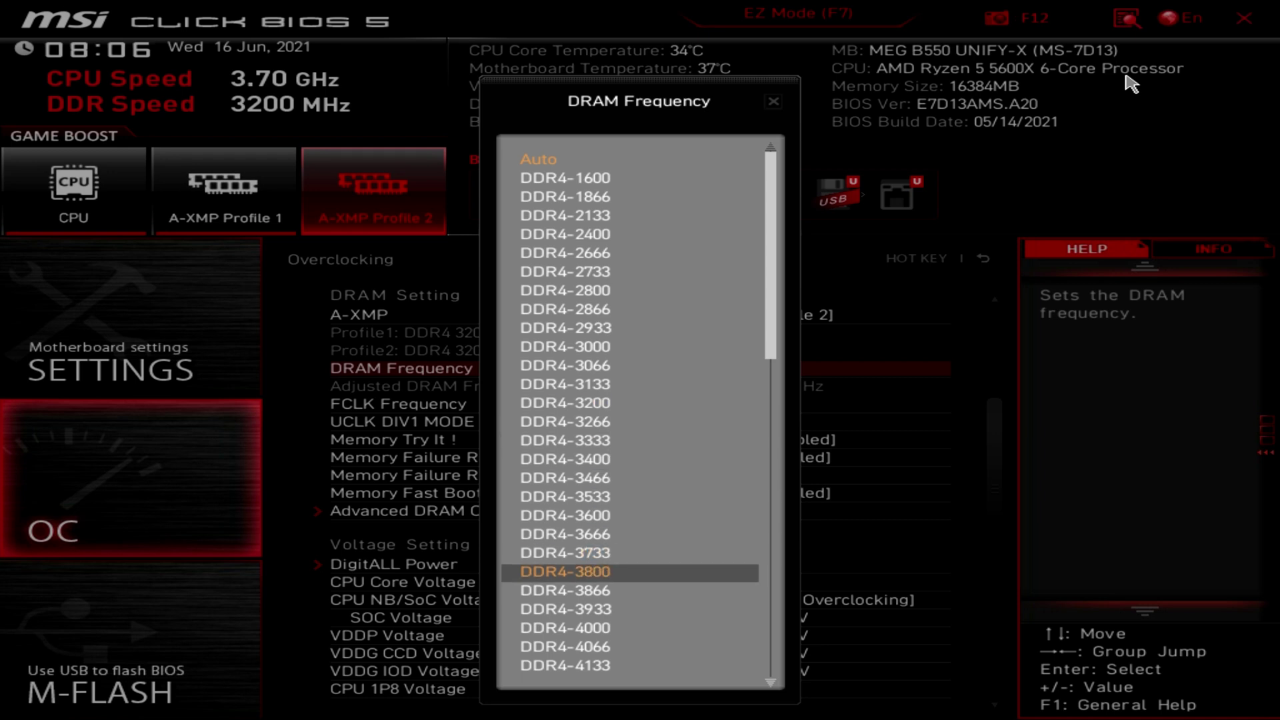
{"action": "key", "text": "Return"}
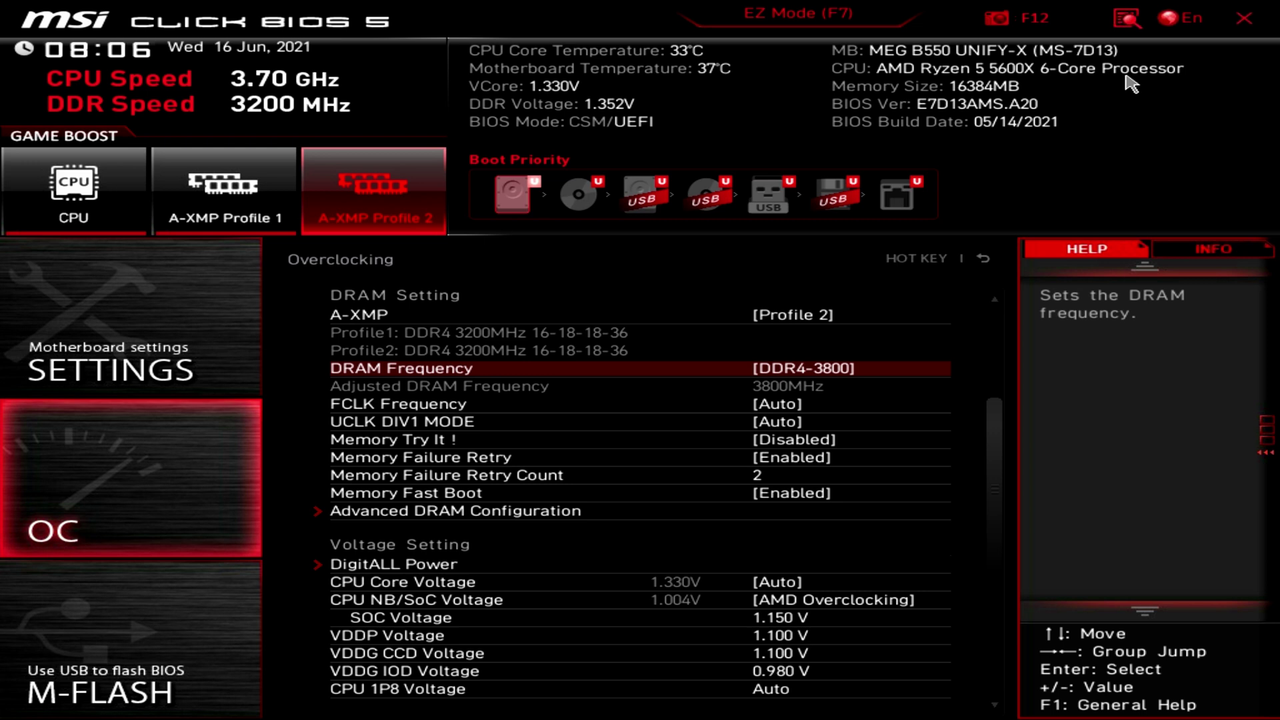
- Set FCLK Frequency to 1900MHz and return to Advanced DRAM Configuration
{"action": "key", "text": "Down"}
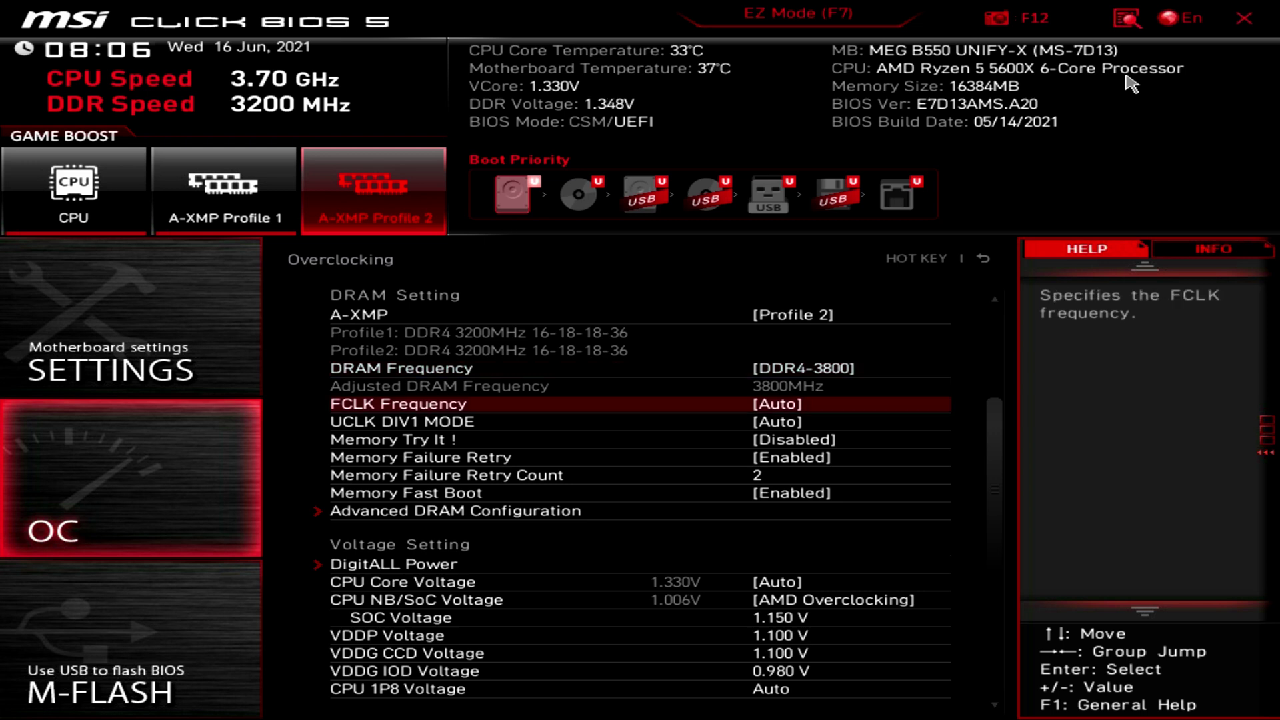
{"action": "key", "text": "Return"}
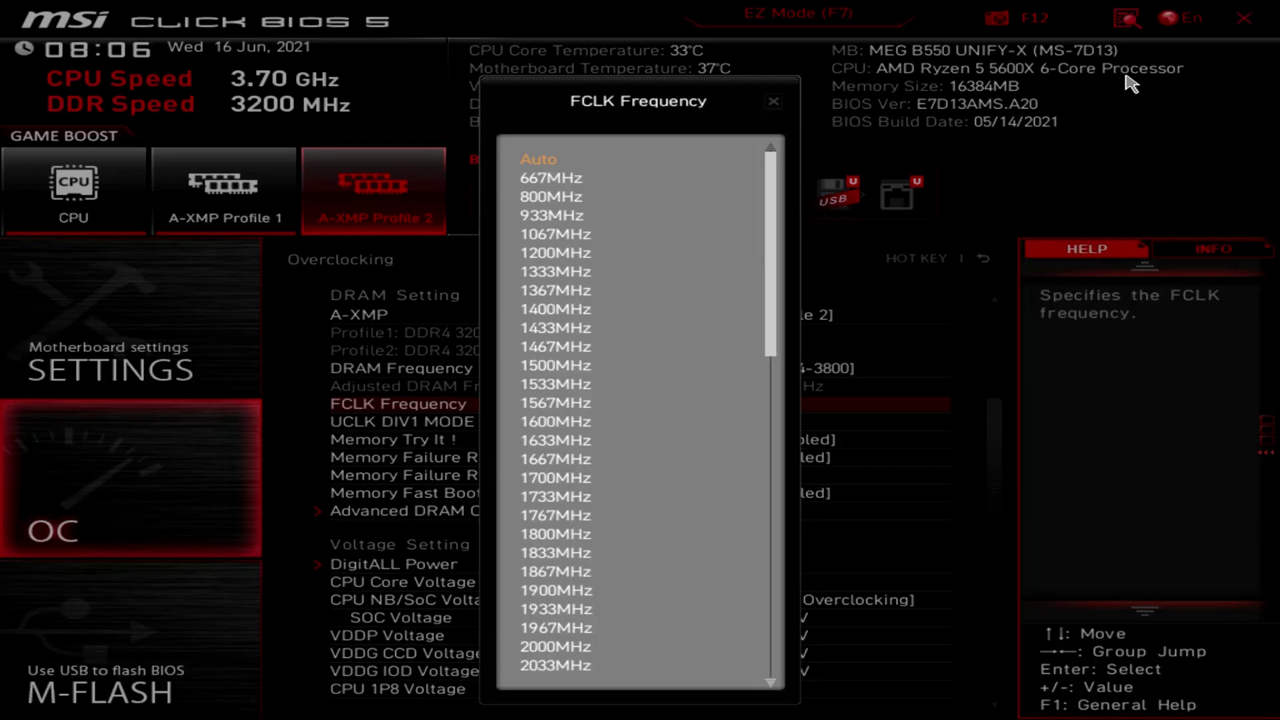
{"action": "key", "text": "Down"}
{"action": "key", "text": "Down"}
{"action": "key", "text": "Down"}
{"action": "key", "text": "Down"}
{"action": "key", "text": "Down"}
{"action": "key", "text": "Down"}
{"action": "key", "text": "Down"}
{"action": "key", "text": "Down"}
{"action": "key", "text": "Down"}
{"action": "key", "text": "Down"}
{"action": "key", "text": "Down"}
{"action": "key", "text": "Down"}
{"action": "key", "text": "Down"}
{"action": "key", "text": "Down"}
{"action": "key", "text": "Down"}
{"action": "key", "text": "Down"}
{"action": "key", "text": "Down"}
{"action": "key", "text": "Down"}
{"action": "key", "text": "Down"}
{"action": "key", "text": "Down"}
{"action": "key", "text": "Down"}
{"action": "key", "text": "Down"}
{"action": "key", "text": "Down"}
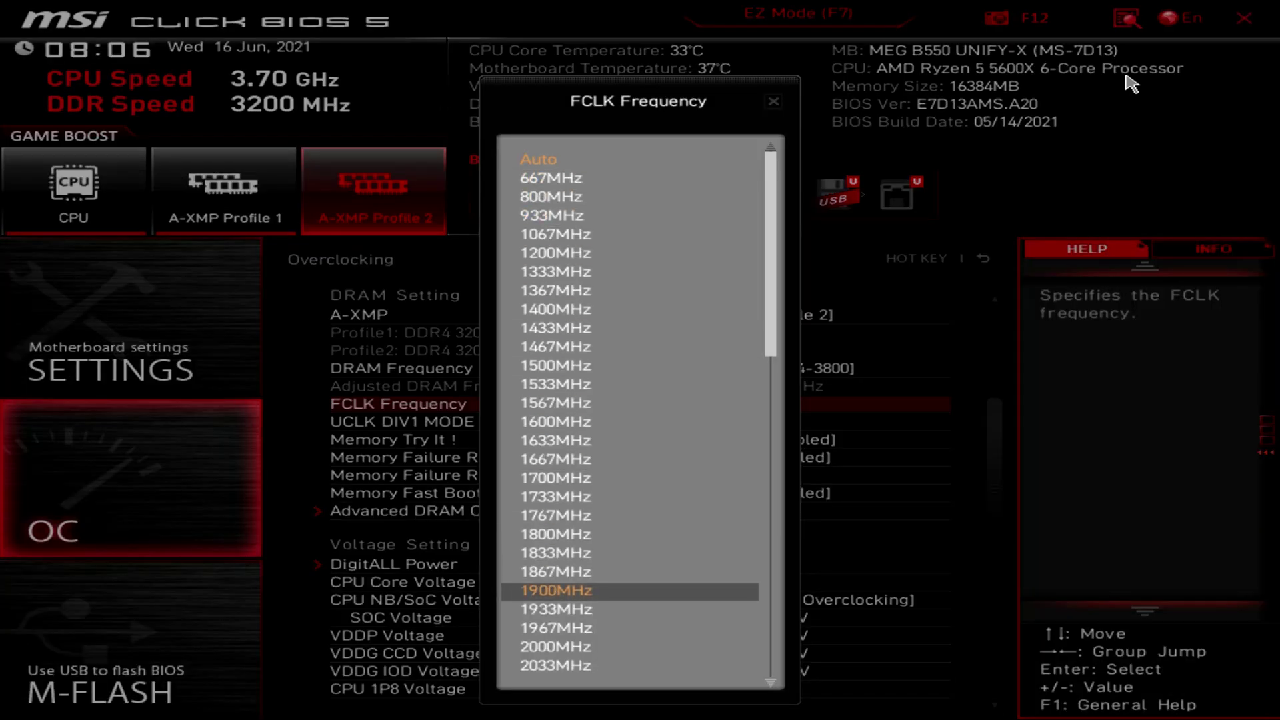
{"action": "key", "text": "Return"}
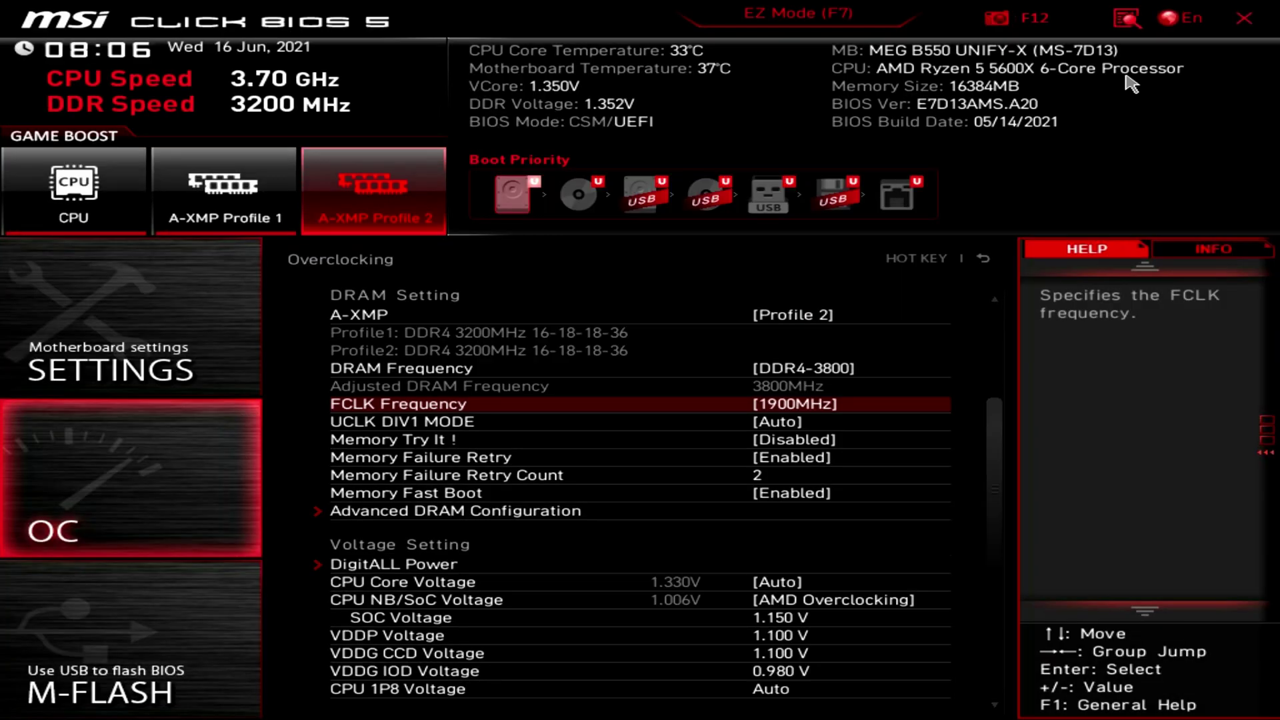
{"action": "key", "text": "Down"}
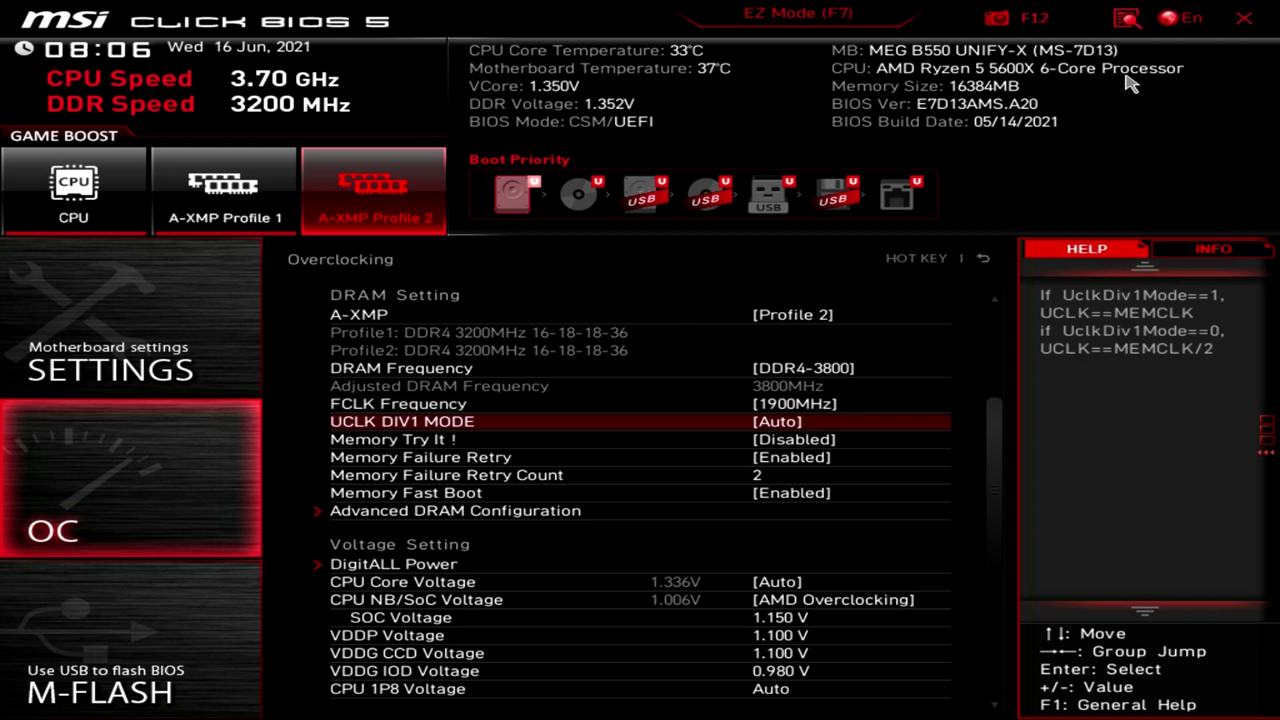
{"action": "key", "text": "Down"}
{"action": "key", "text": "Down"}
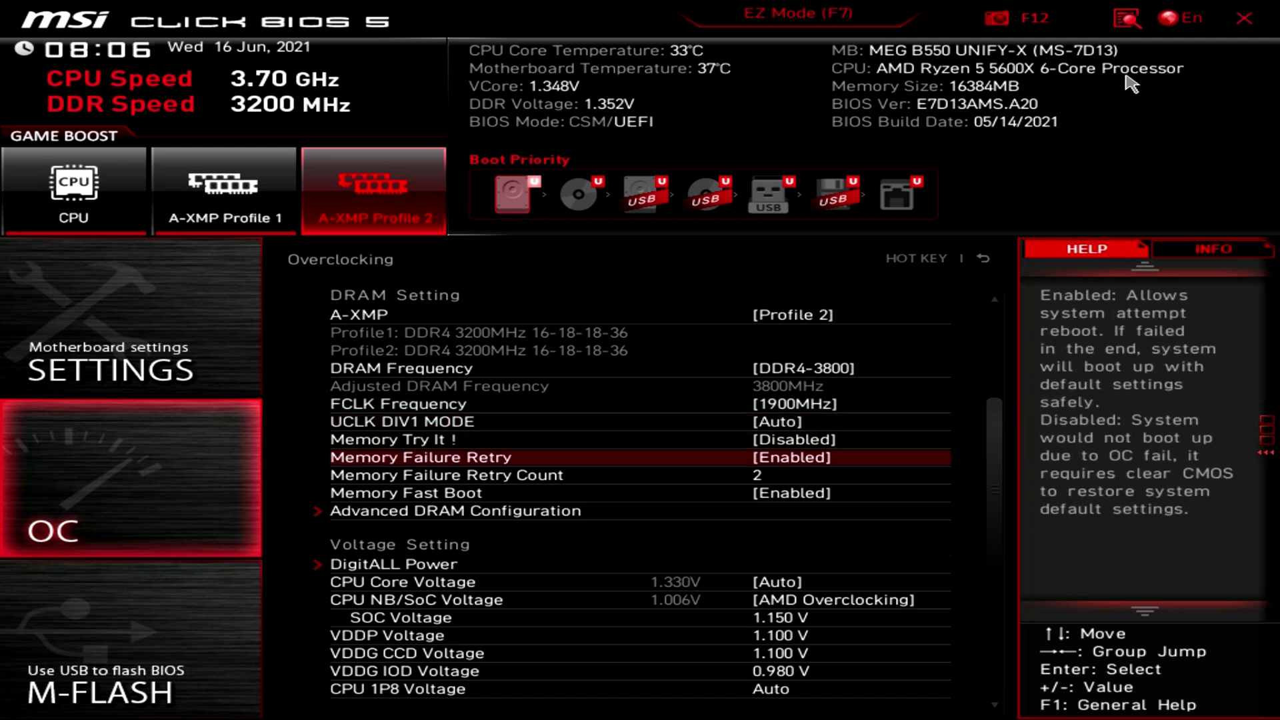
{"action": "key", "text": "Down"}
{"action": "key", "text": "Down"}
{"action": "key", "text": "Down"}
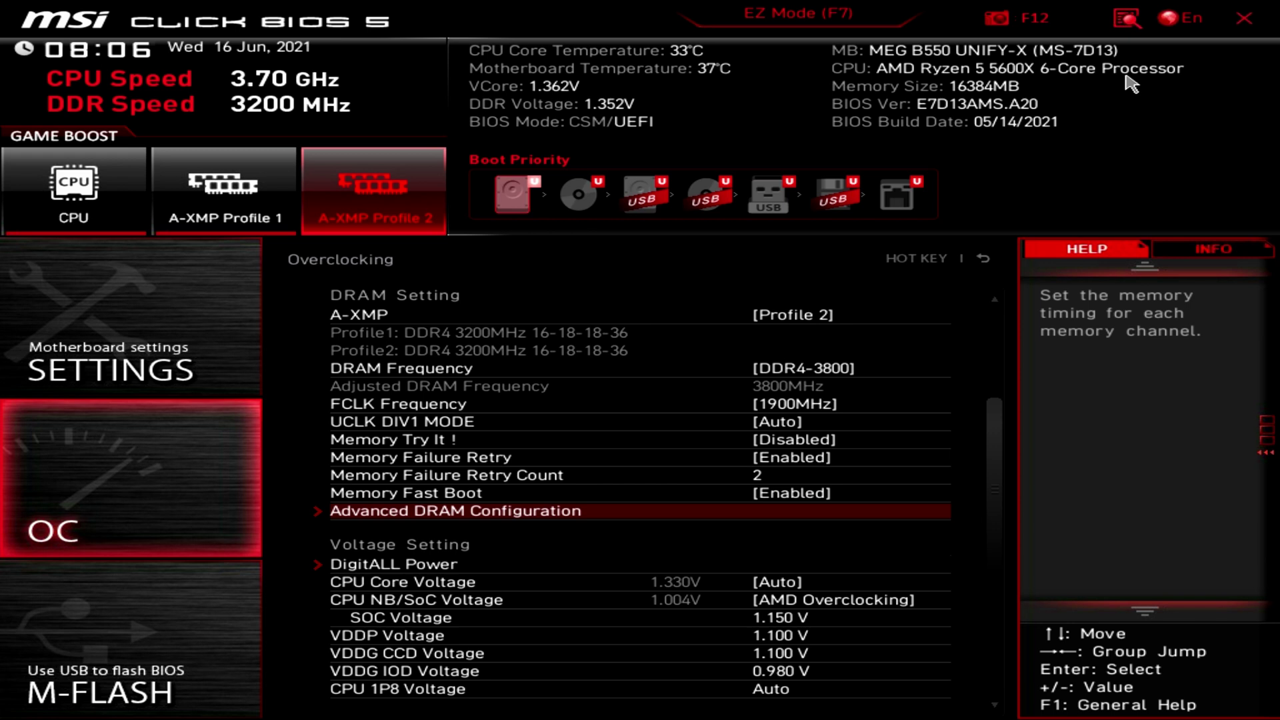
{"action": "key", "text": "Return"}
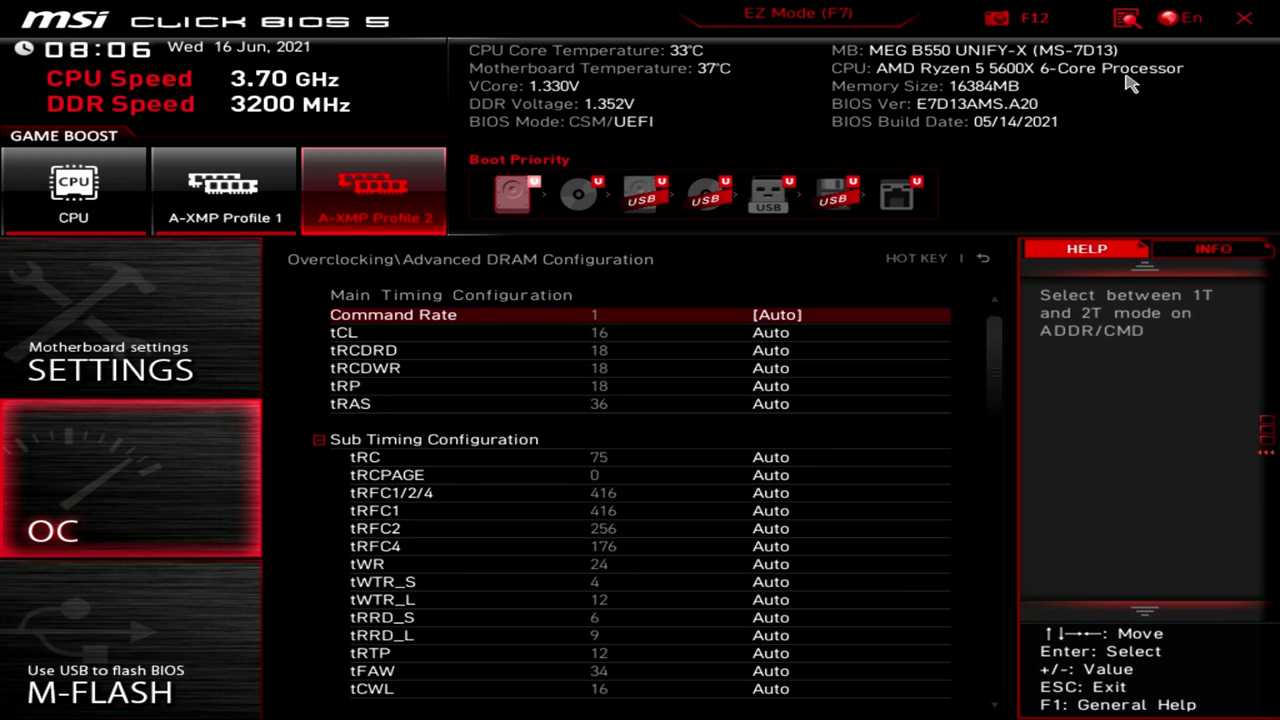
- Enter primary timings tCL 16, tRCDRD/tRCDWR/tRP 19 and tRAS 38
{"action": "key", "text": "Down"}
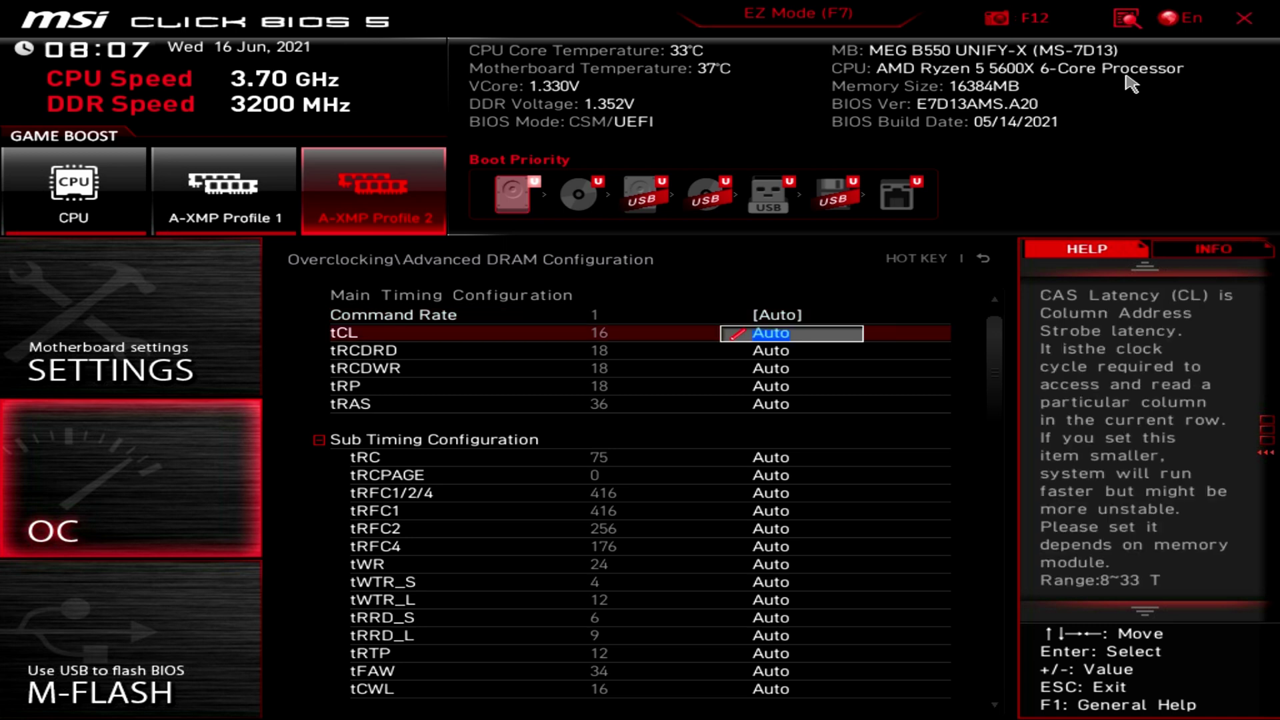
{"action": "type", "text": "16"}
{"action": "key", "text": "Down"}
{"action": "type", "text": "19"}
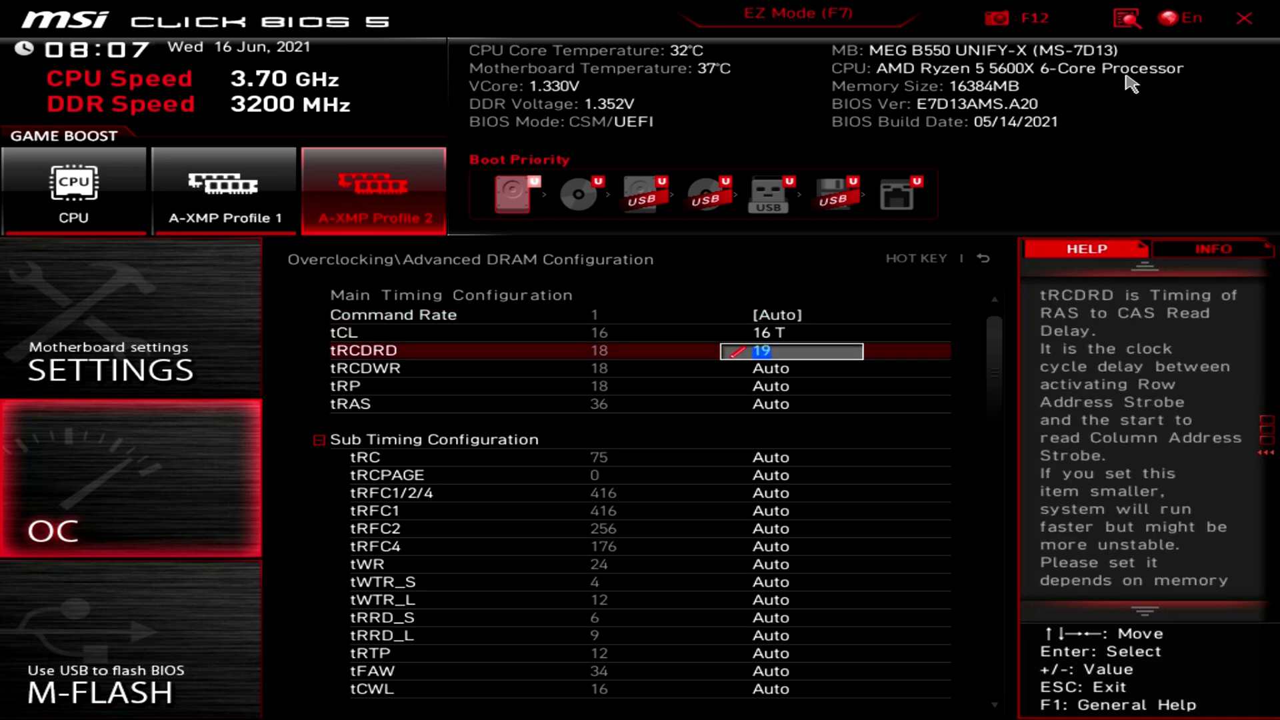
{"action": "key", "text": "Down"}
{"action": "type", "text": "19"}
{"action": "key", "text": "Down"}
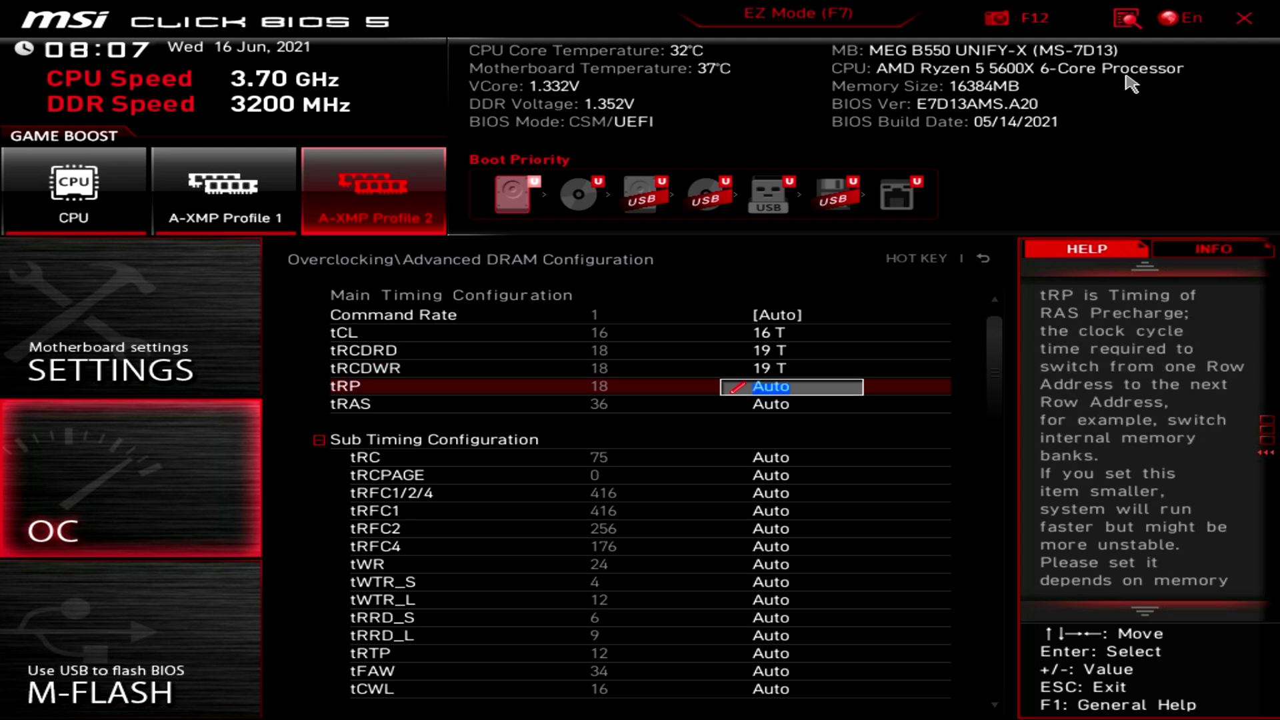
{"action": "type", "text": "19"}
{"action": "key", "text": "Down"}
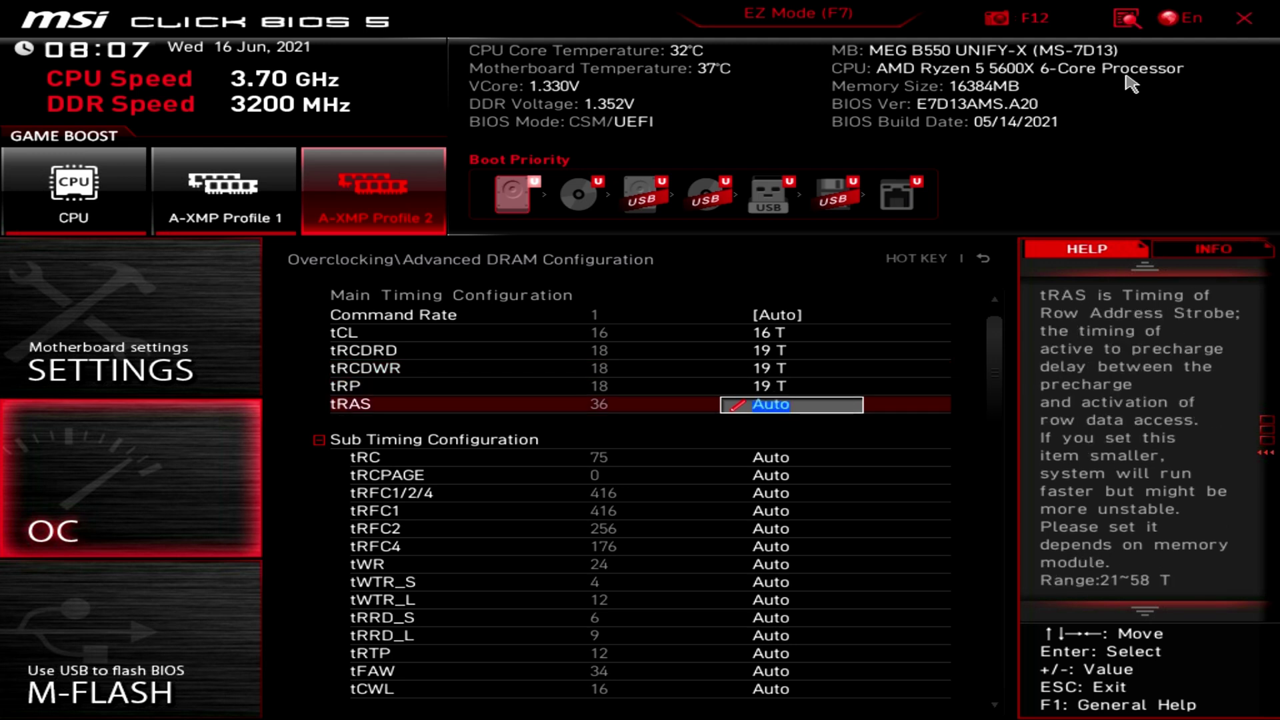
{"action": "type", "text": "38"}
{"action": "key", "text": "Down"}
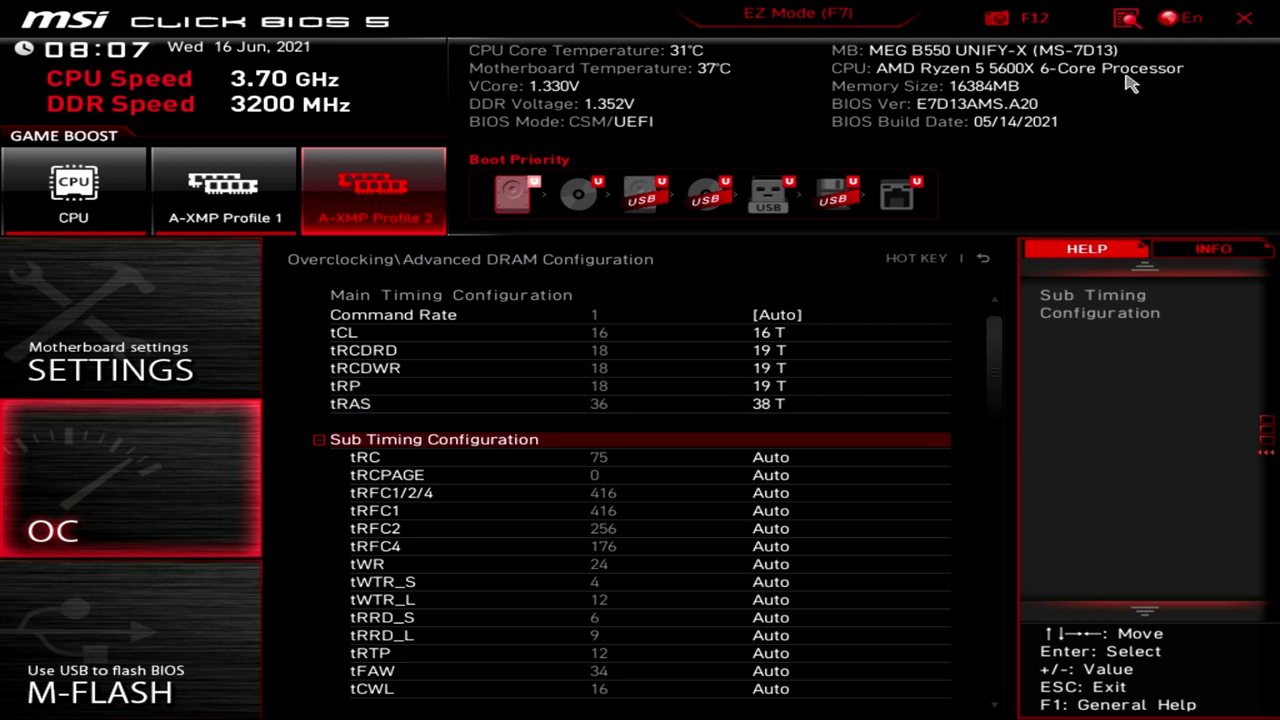
{"action": "key", "text": "Down"}
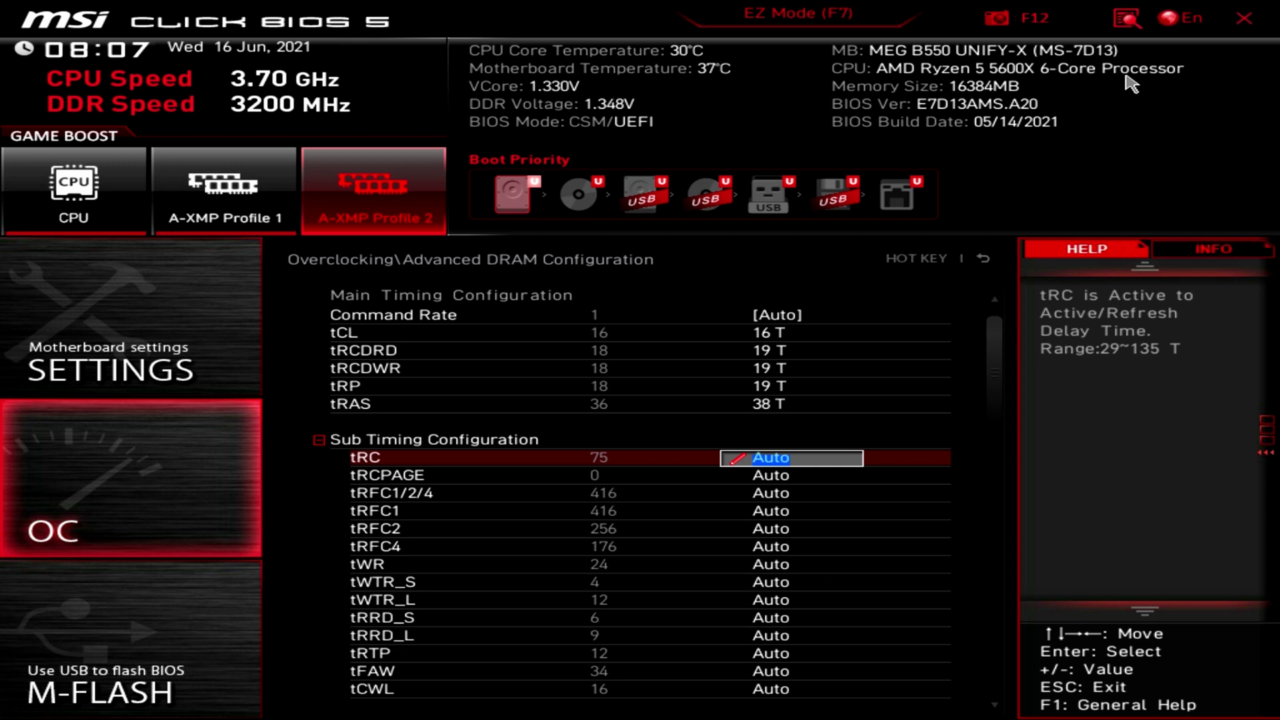
- Set tRC to 60, tRFC1 to 497 and tWR to 26
{"action": "type", "text": "60"}
{"action": "key", "text": "Return"}
{"action": "key", "text": "Down"}
{"action": "key", "text": "Down"}
{"action": "key", "text": "Down"}
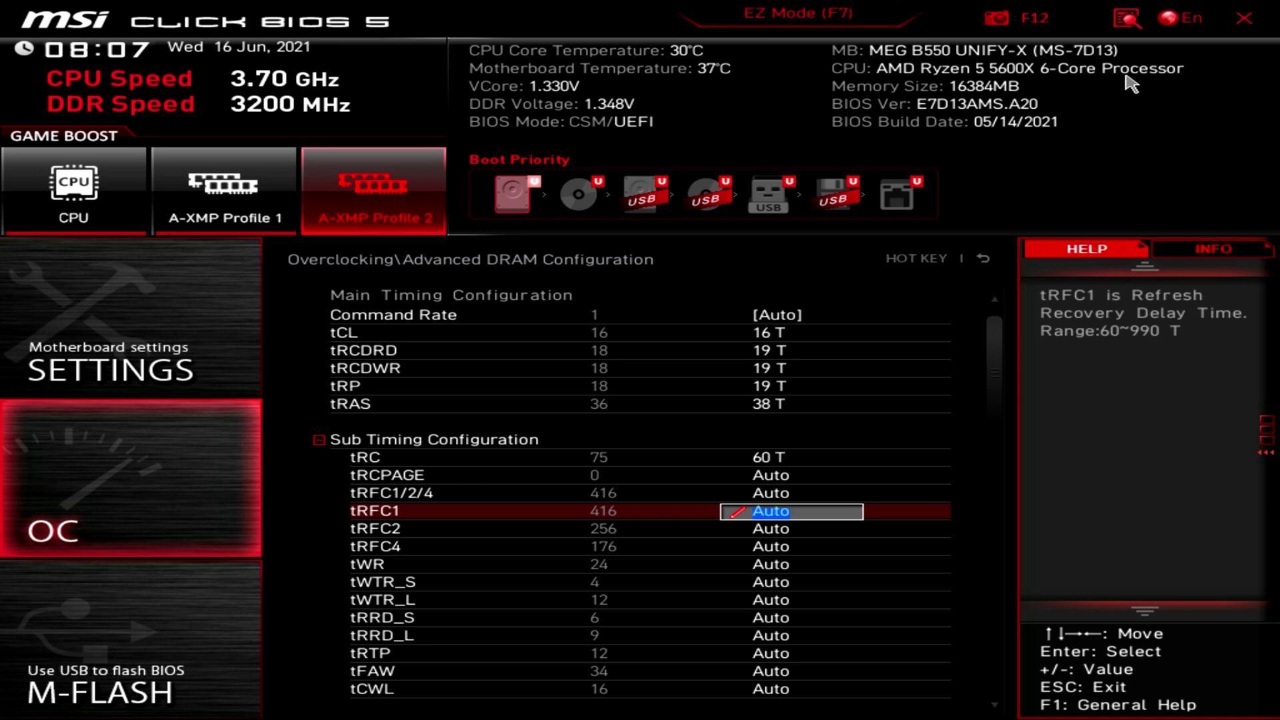
{"action": "type", "text": "497"}
{"action": "key", "text": "Return"}
{"action": "key", "text": "Down"}
{"action": "key", "text": "Down"}
{"action": "key", "text": "Down"}
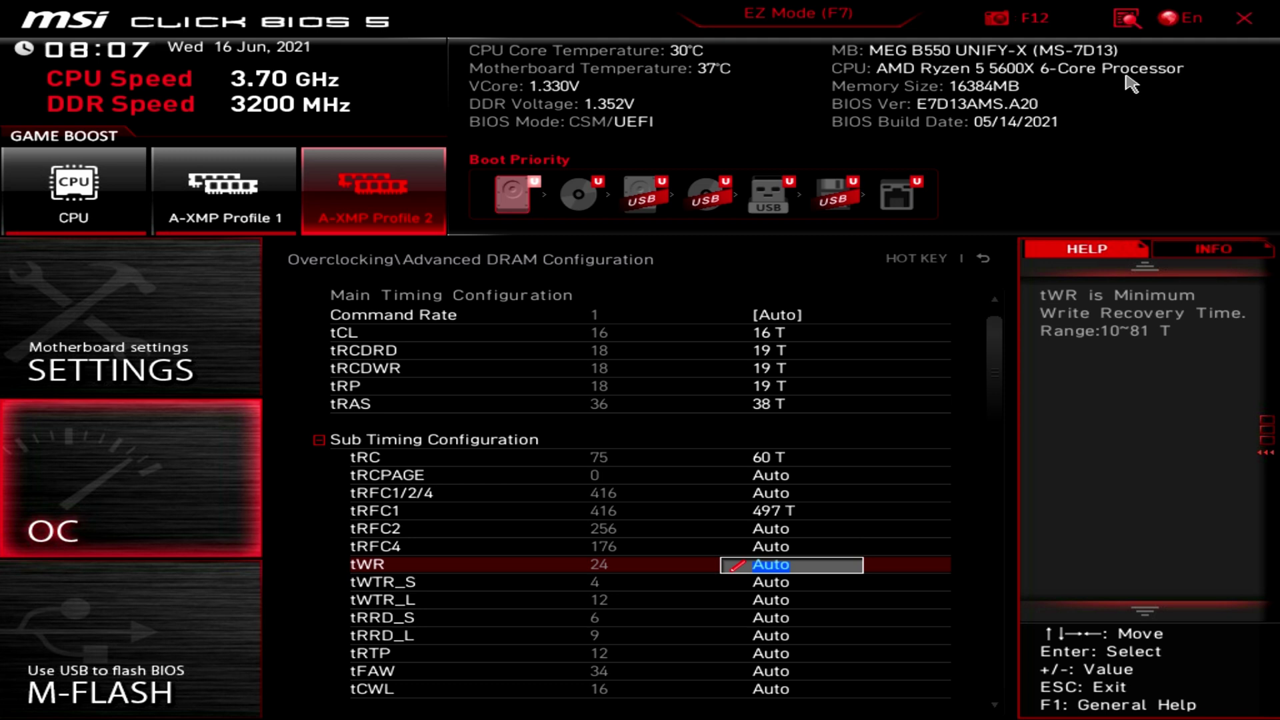
{"action": "type", "text": "26"}
{"action": "key", "text": "Down"}
{"action": "key", "text": "Down"}
{"action": "key", "text": "Down"}
{"action": "key", "text": "Down"}
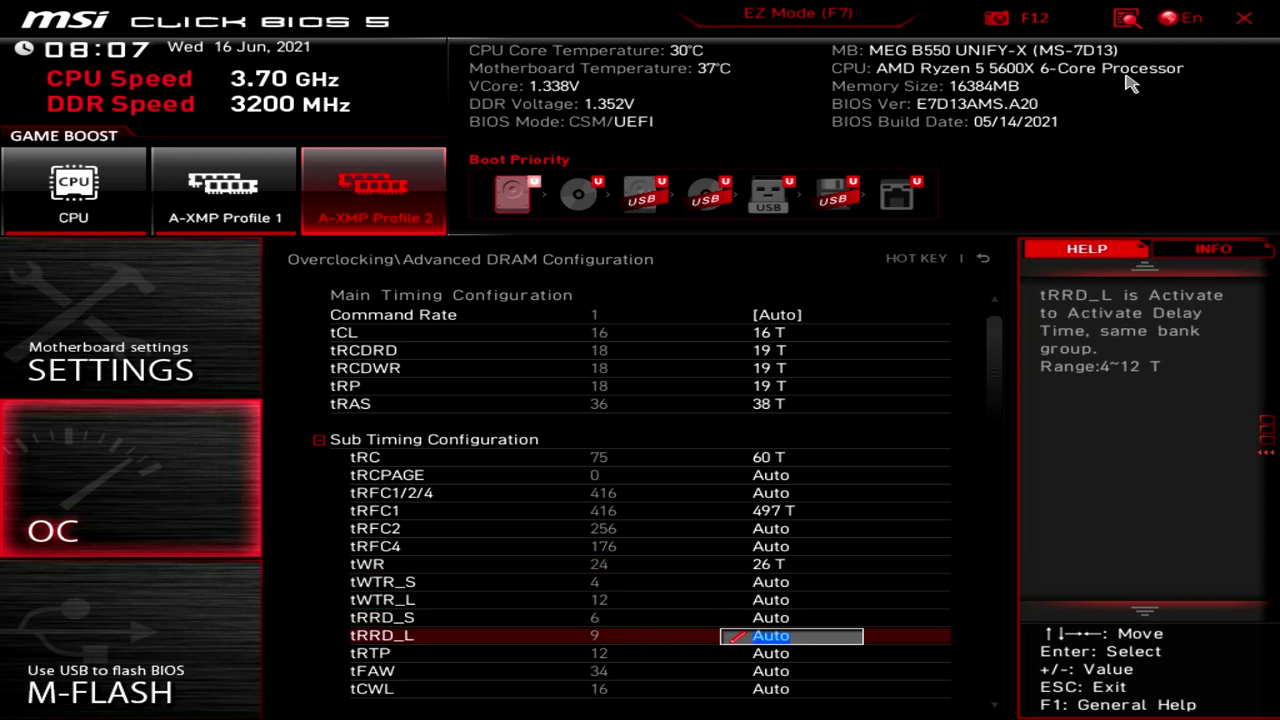
{"action": "key", "text": "Down"}
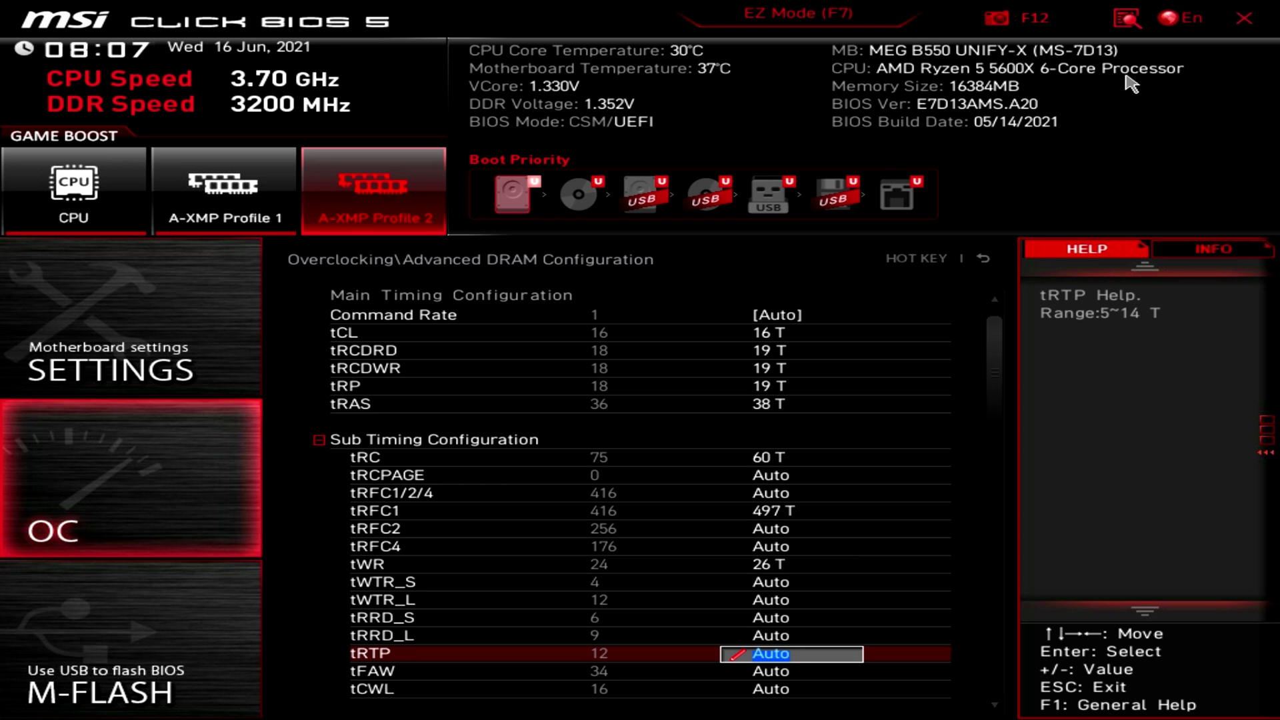
- Set tRTP 14, tFAW 28, tCWL 16 and tCKE 1
{"action": "type", "text": "14"}
{"action": "key", "text": "Return"}
{"action": "key", "text": "Down"}
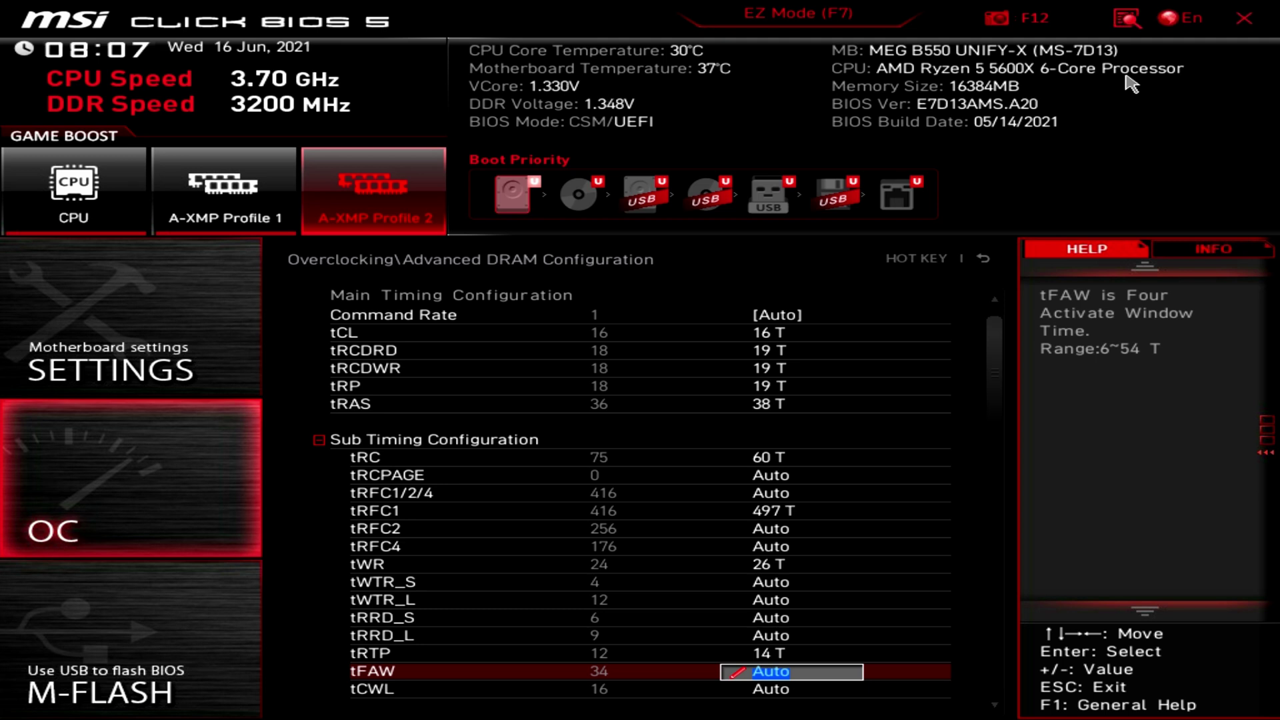
{"action": "type", "text": "28"}
{"action": "key", "text": "Down"}
{"action": "key", "text": "Down"}
{"action": "key", "text": "Up"}
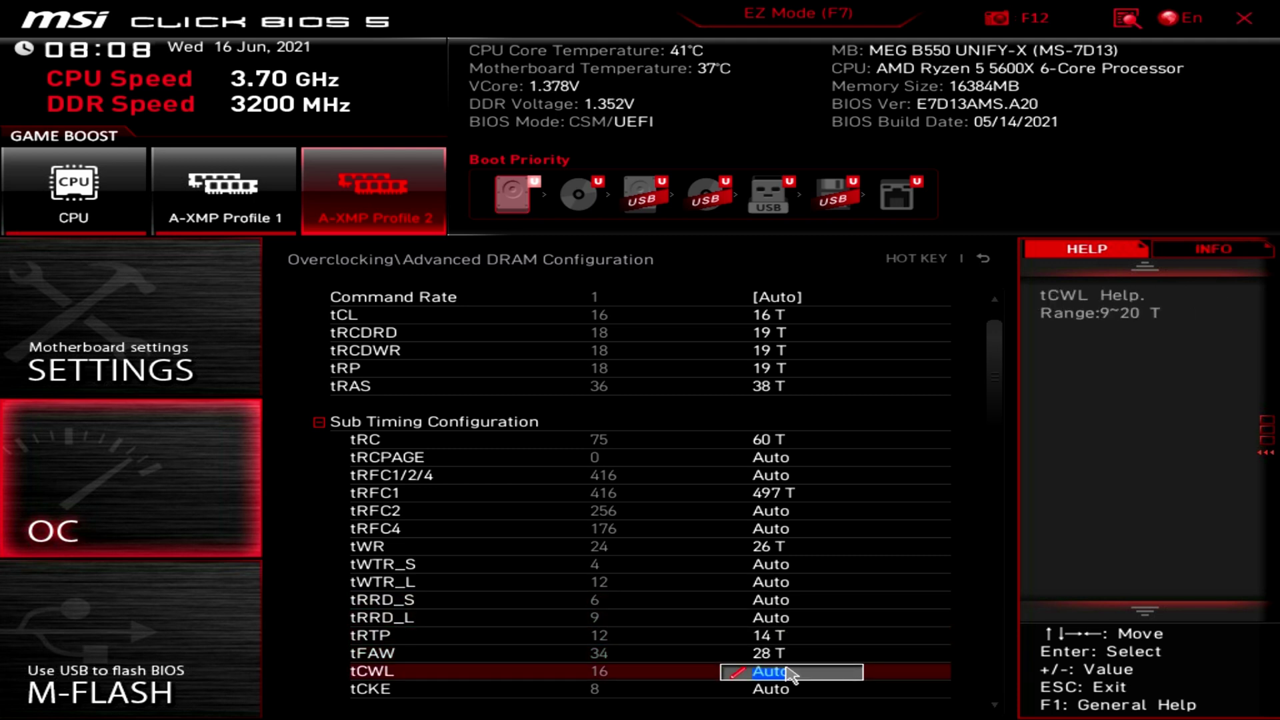
{"action": "type", "text": "16"}
{"action": "key", "text": "Down"}
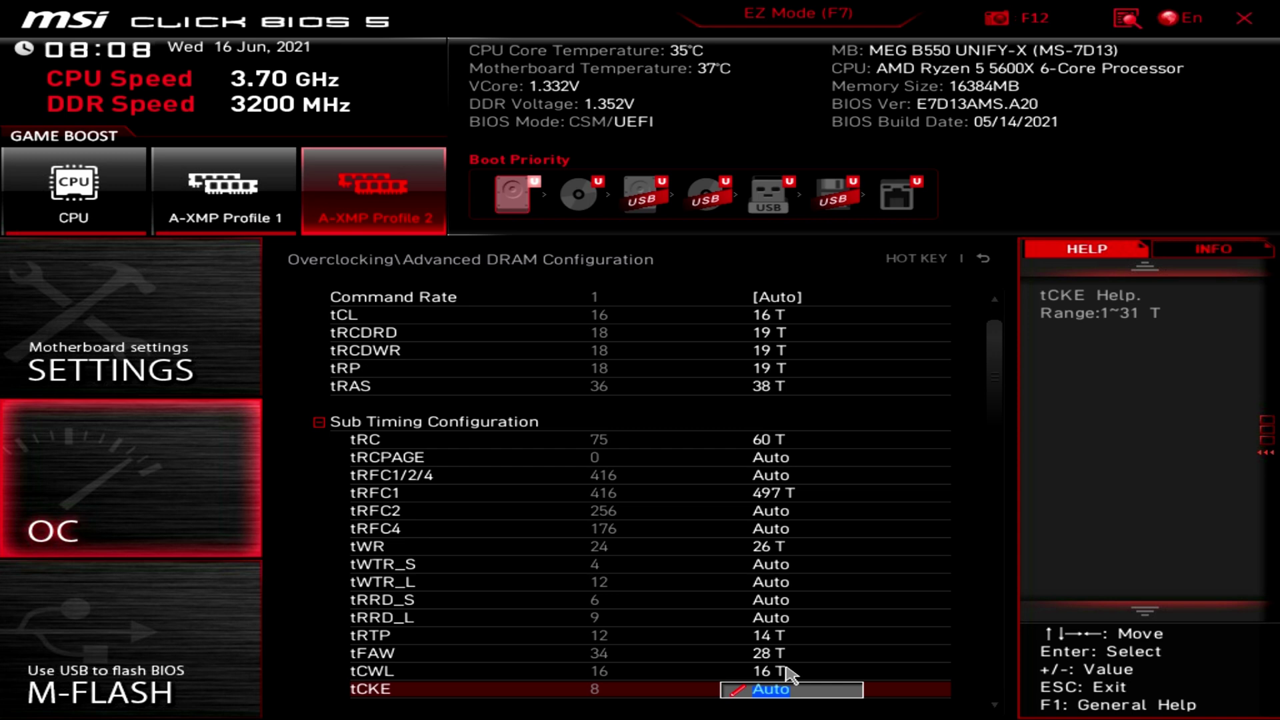
{"action": "type", "text": "1"}
{"action": "key", "text": "Return"}
{"action": "key", "text": "Down"}
{"action": "key", "text": "Down"}
{"action": "key", "text": "Down"}
{"action": "key", "text": "Down"}
{"action": "key", "text": "Down"}
{"action": "key", "text": "Down"}
{"action": "key", "text": "Down"}
{"action": "key", "text": "Down"}
{"action": "key", "text": "Down"}
{"action": "key", "text": "Down"}
{"action": "key", "text": "Down"}
{"action": "key", "text": "Down"}
{"action": "key", "text": "Down"}
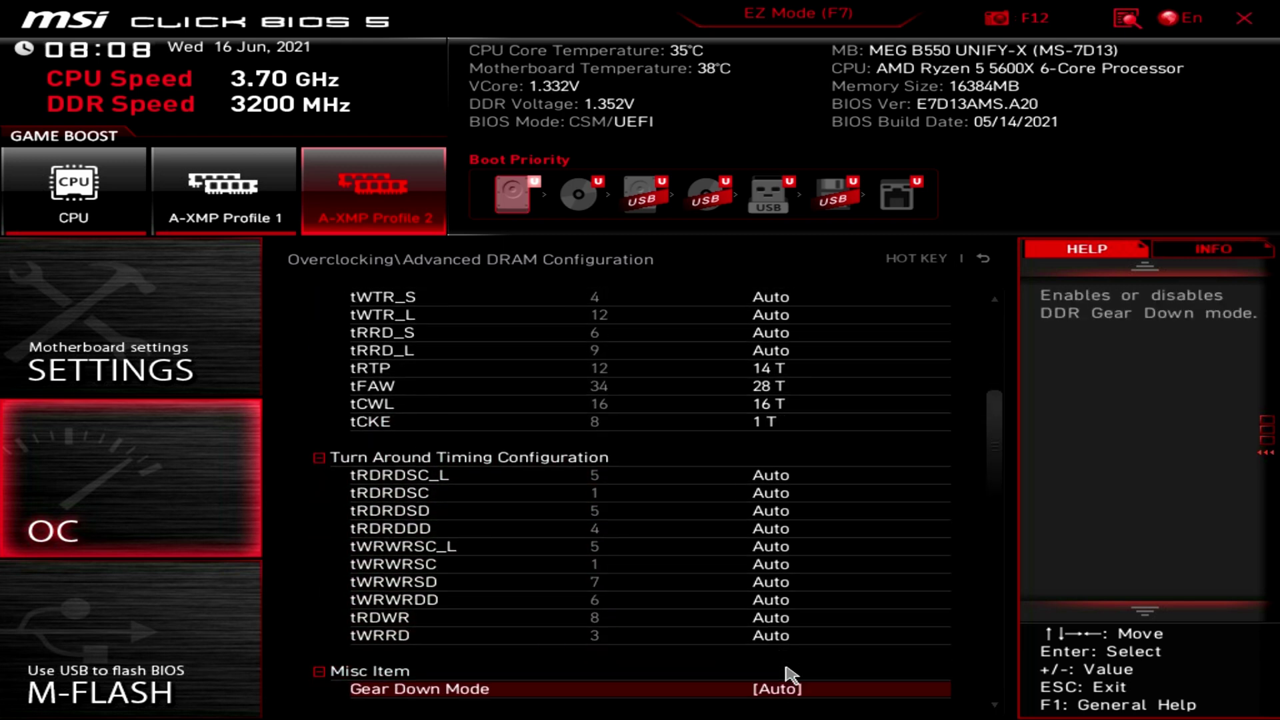
- Leave tRDWR and tWRRD on Auto and move on to the Misc Item settings
{"action": "key", "text": "Up"}
{"action": "key", "text": "Up"}
{"action": "key", "text": "Up"}
{"action": "key", "text": "Return"}
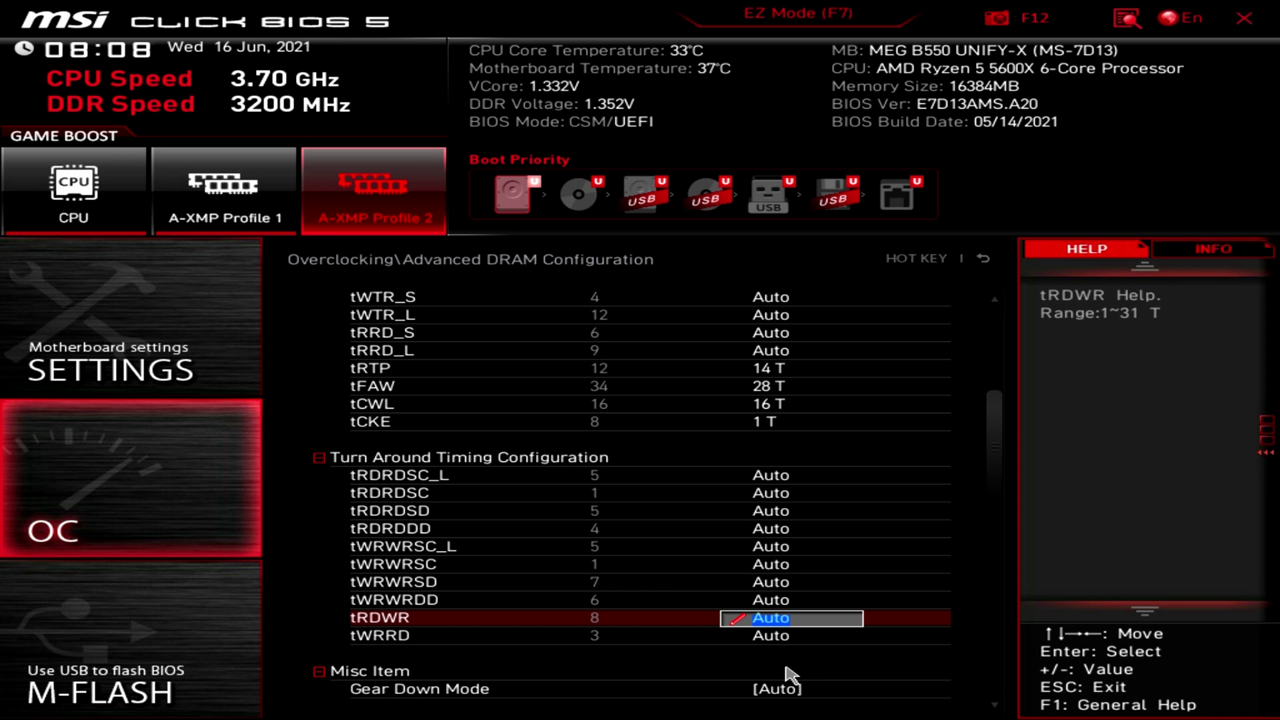
{"action": "key", "text": "Escape"}
{"action": "key", "text": "Down"}
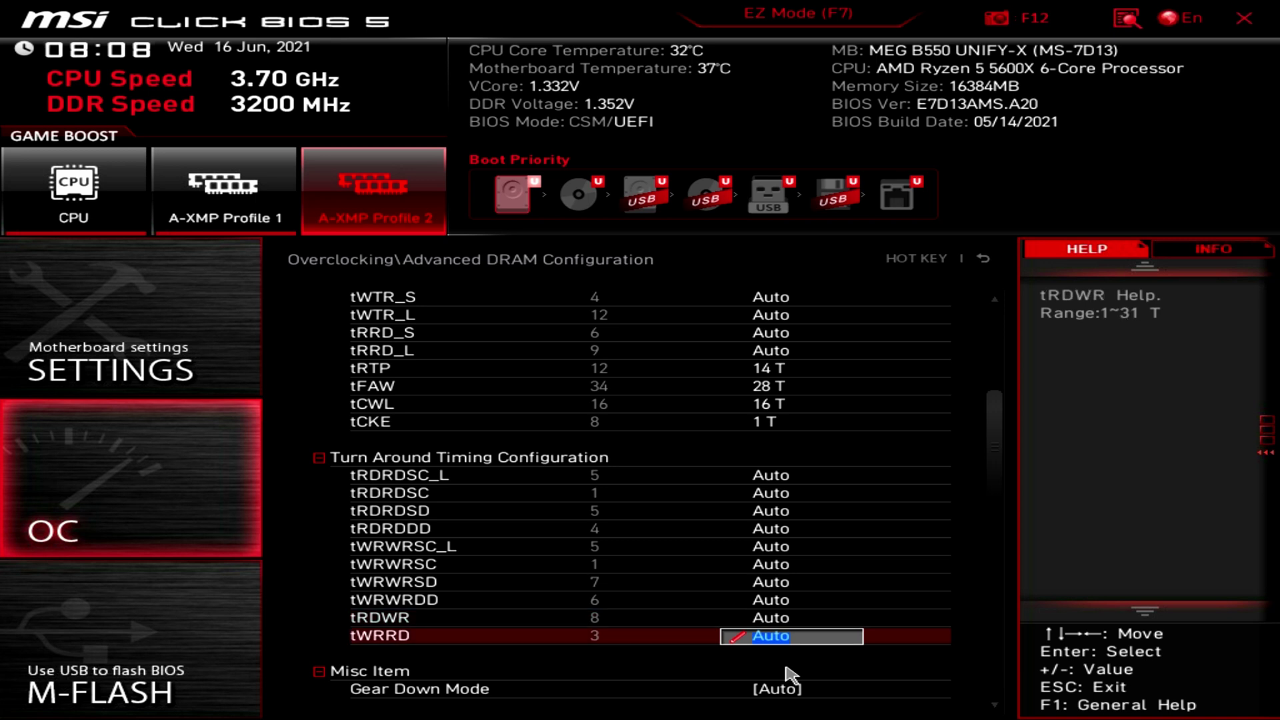
{"action": "key", "text": "Down"}
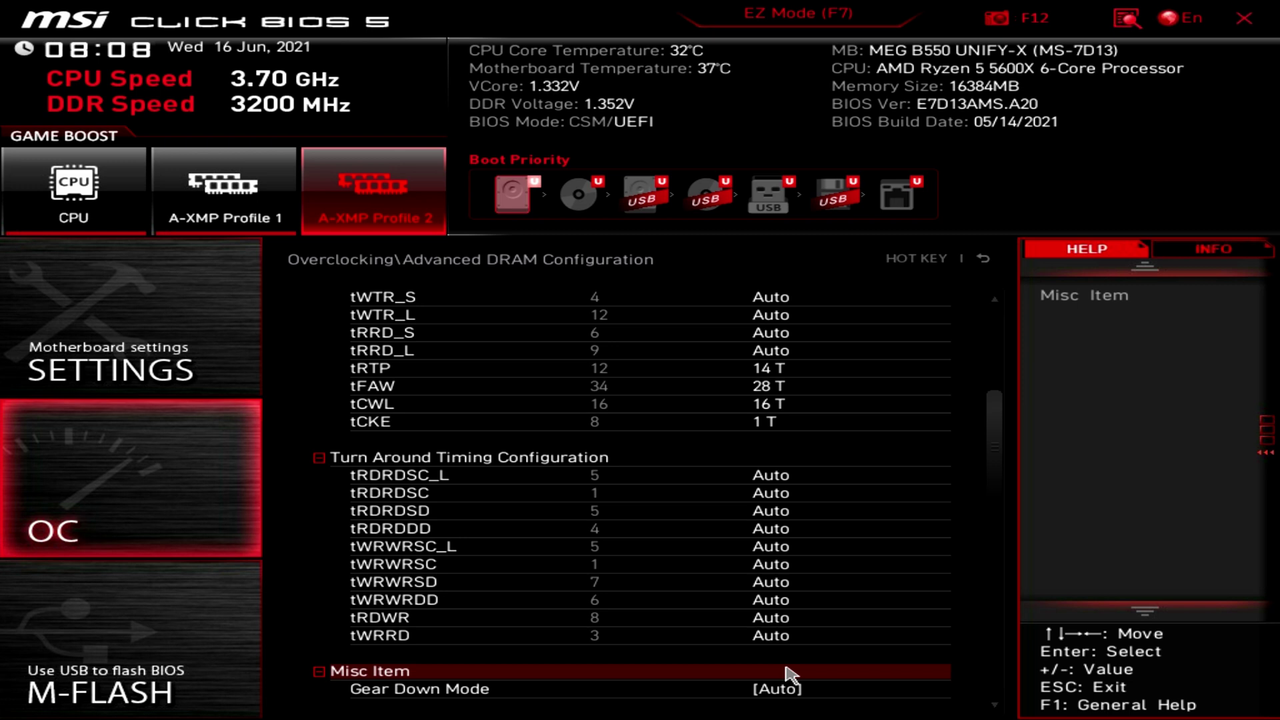
{"action": "key", "text": "Up"}
{"action": "key", "text": "Down"}
{"action": "key", "text": "Down"}
{"action": "key", "text": "Down"}
- Keep Gear Down Mode on Auto after briefly switching it to Disabled
{"action": "key", "text": "Up"}
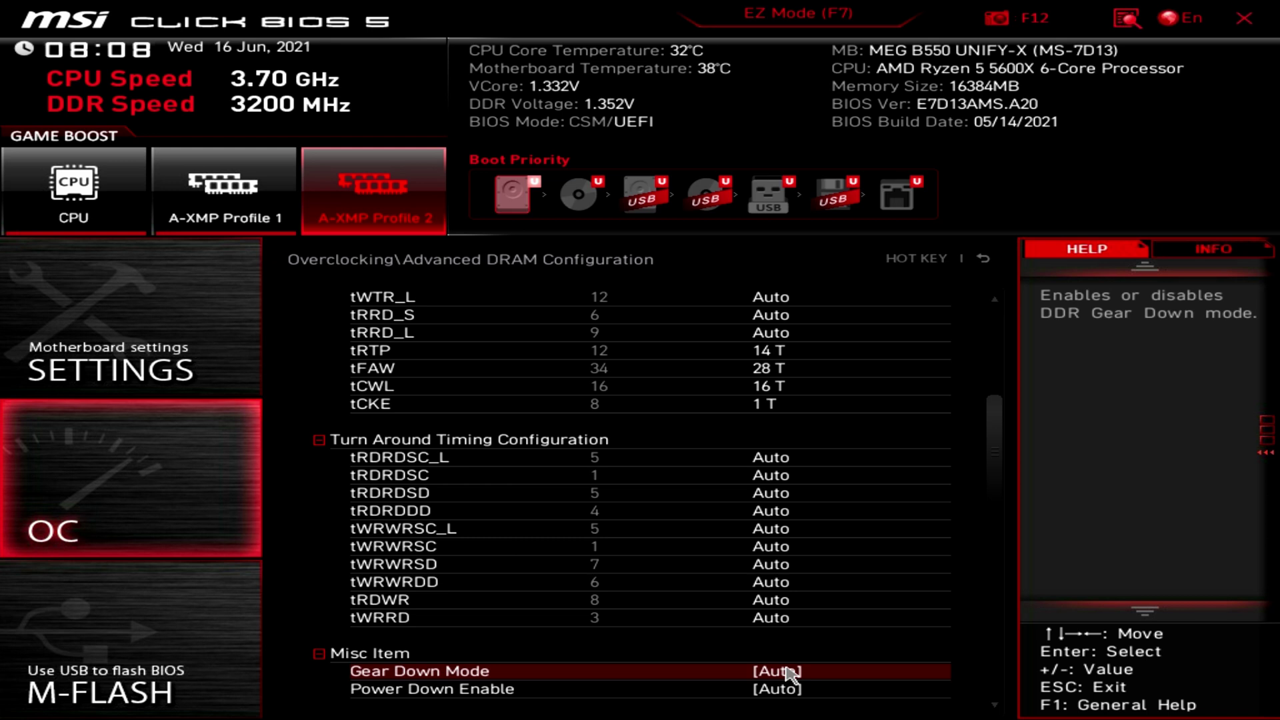
{"action": "key", "text": "Down"}
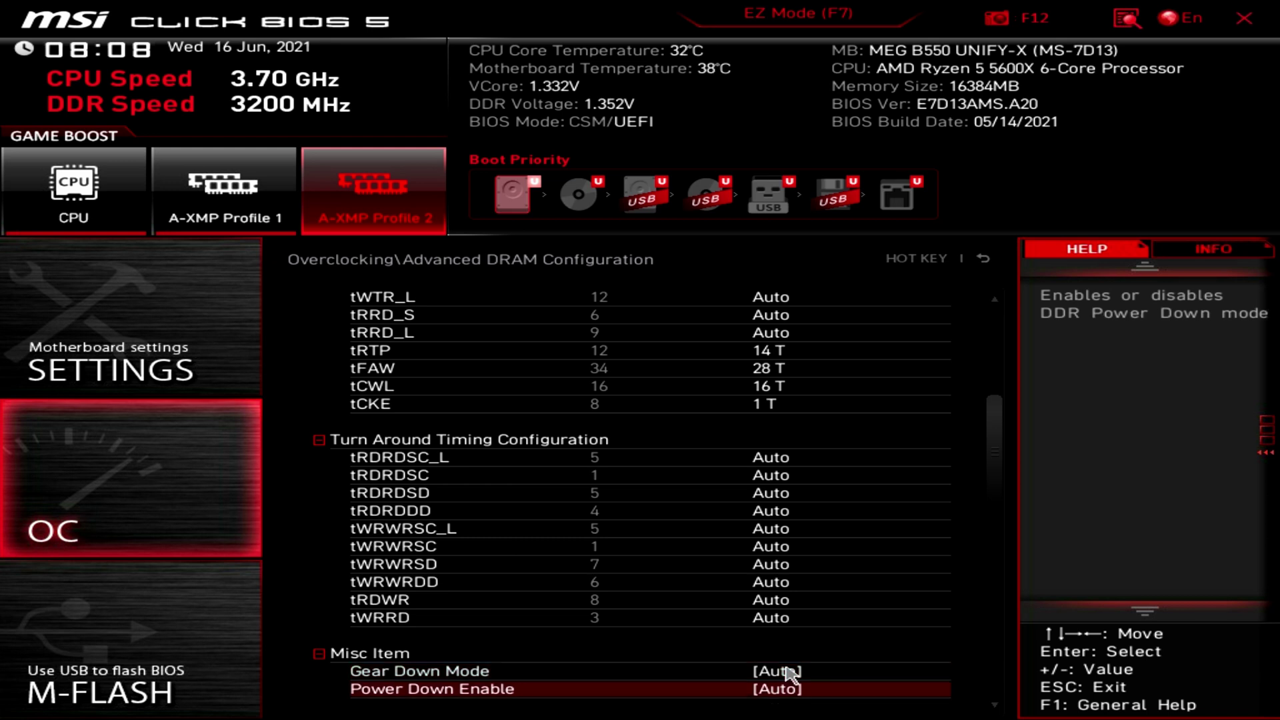
{"action": "key", "text": "Up"}
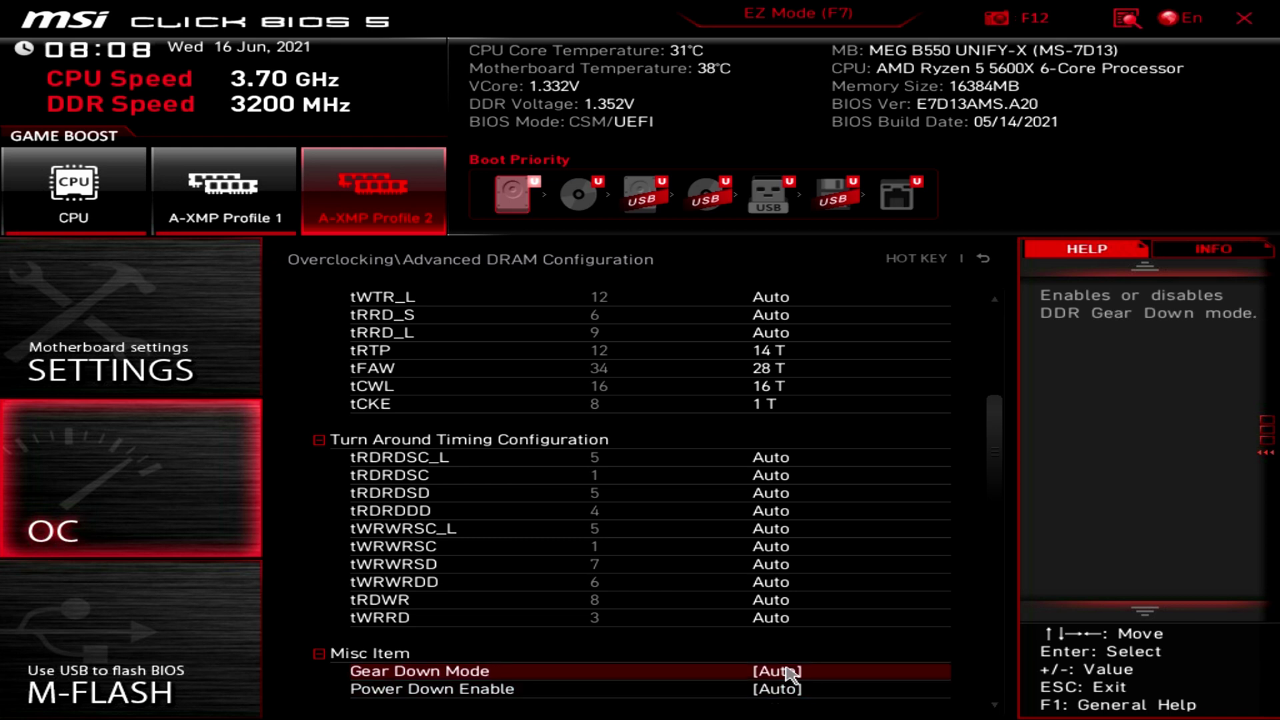
{"action": "key", "text": "Return"}
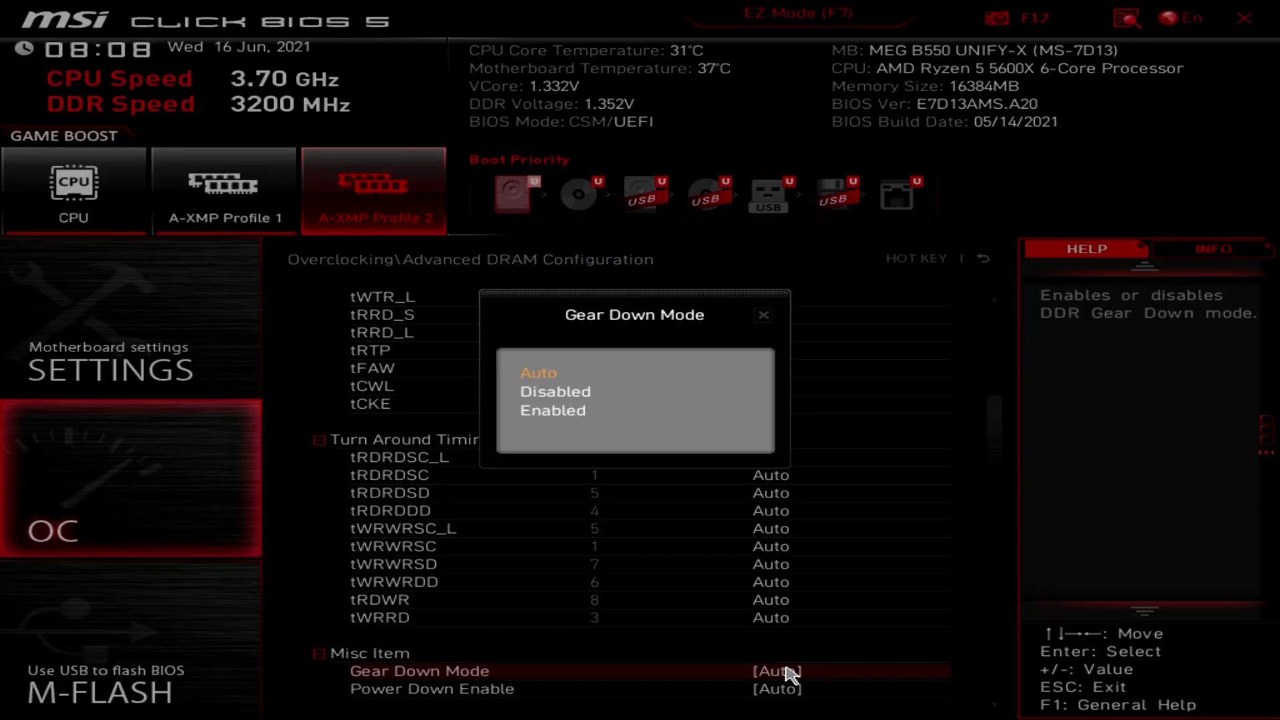
{"action": "key", "text": "Down"}
{"action": "key", "text": "Return"}
{"action": "key", "text": "Return"}
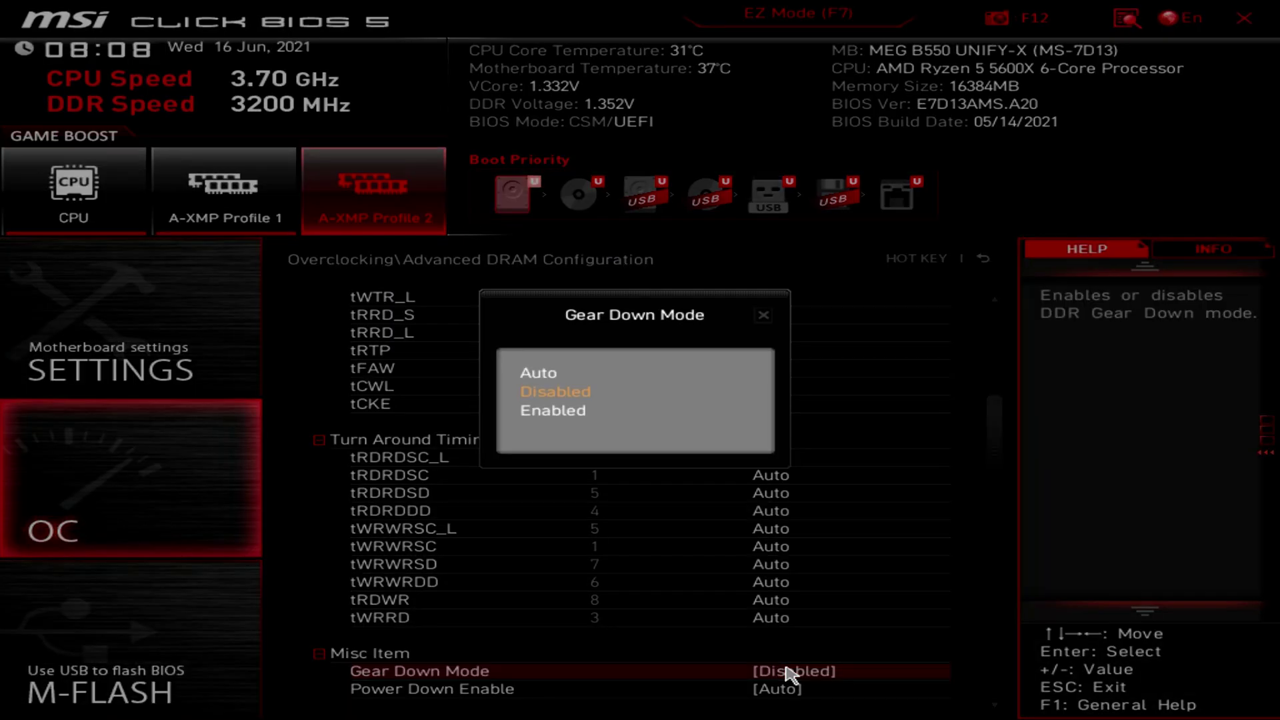
{"action": "key", "text": "Up"}
{"action": "key", "text": "Return"}
{"action": "key", "text": "Down"}
- Set Power Down Enable and BankGroupSwap to Disabled
{"action": "key", "text": "Return"}
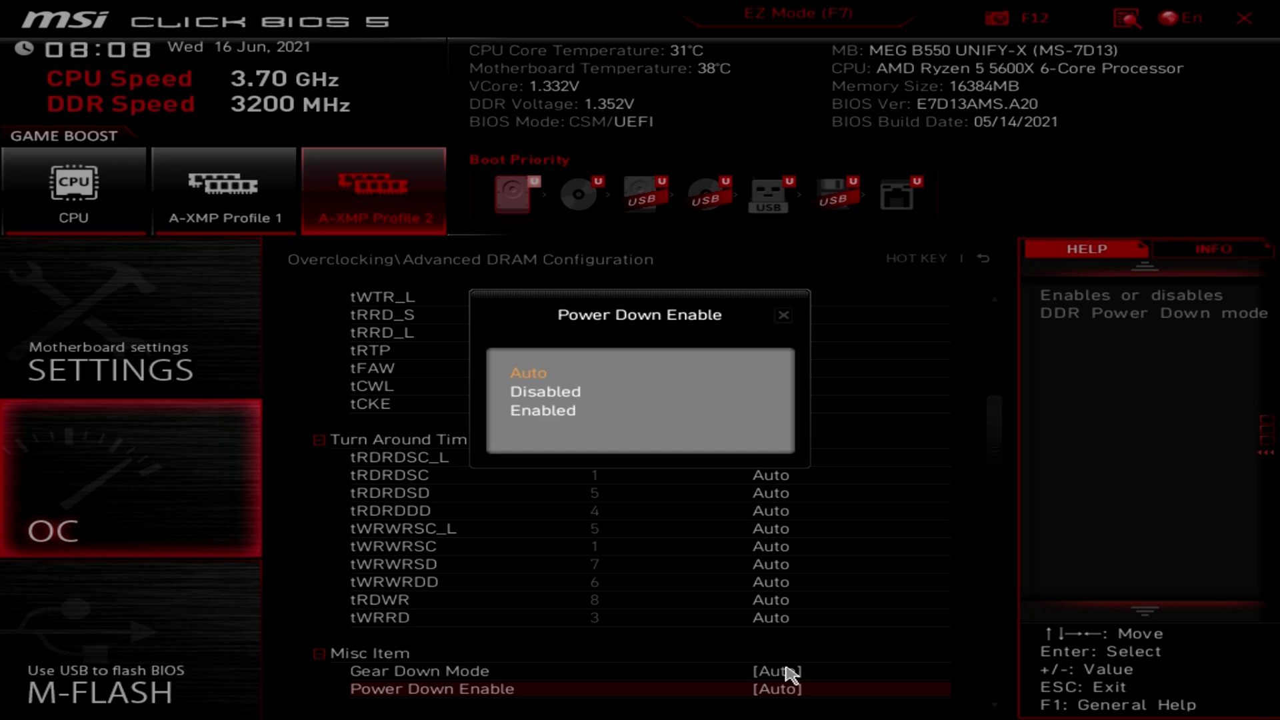
{"action": "key", "text": "Down"}
{"action": "key", "text": "Down"}
{"action": "key", "text": "Up"}
{"action": "key", "text": "Return"}
{"action": "key", "text": "Down"}
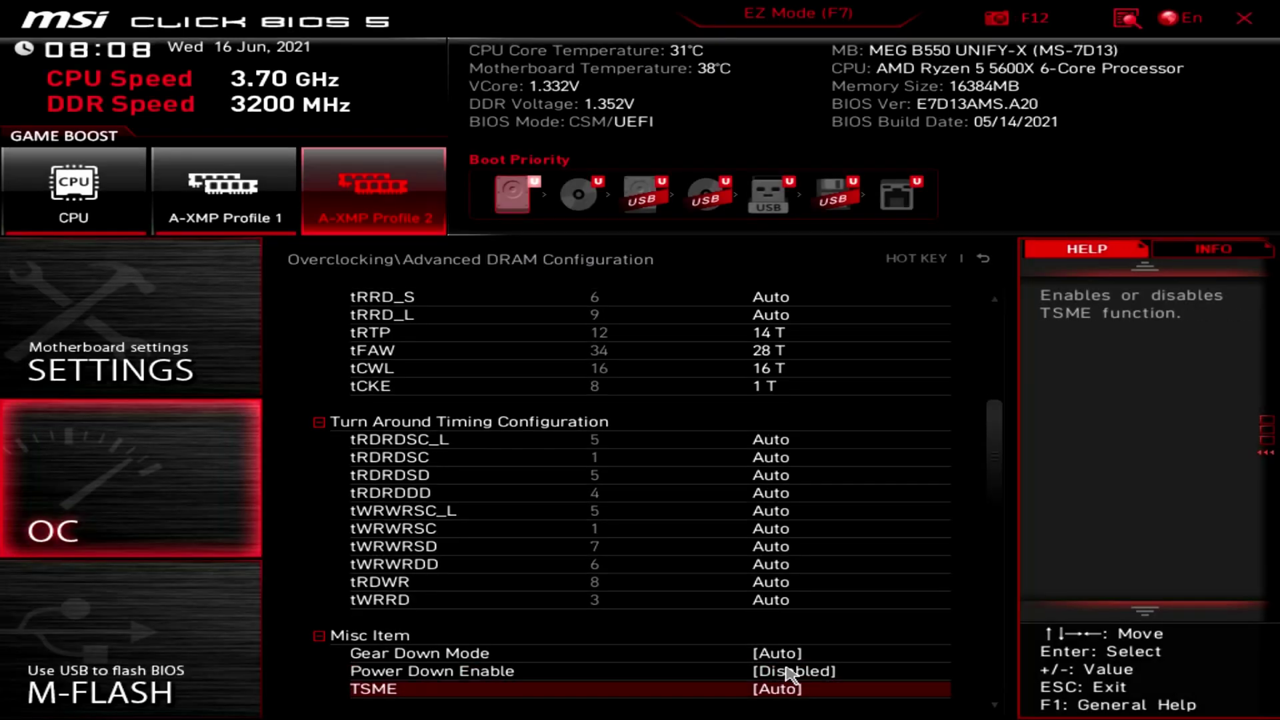
{"action": "key", "text": "Down"}
{"action": "key", "text": "Down"}
{"action": "key", "text": "Down"}
{"action": "key", "text": "Down"}
{"action": "key", "text": "Up"}
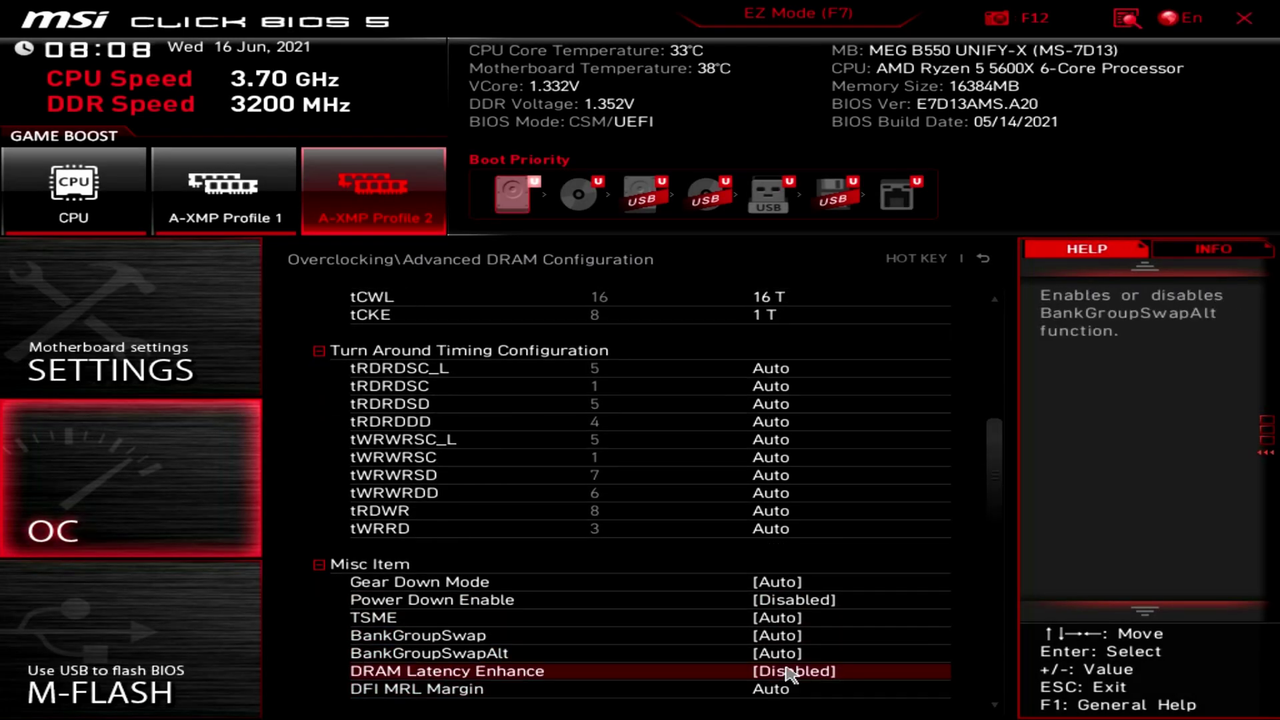
{"action": "key", "text": "Up"}
{"action": "key", "text": "Up"}
{"action": "key", "text": "Return"}
{"action": "key", "text": "Down"}
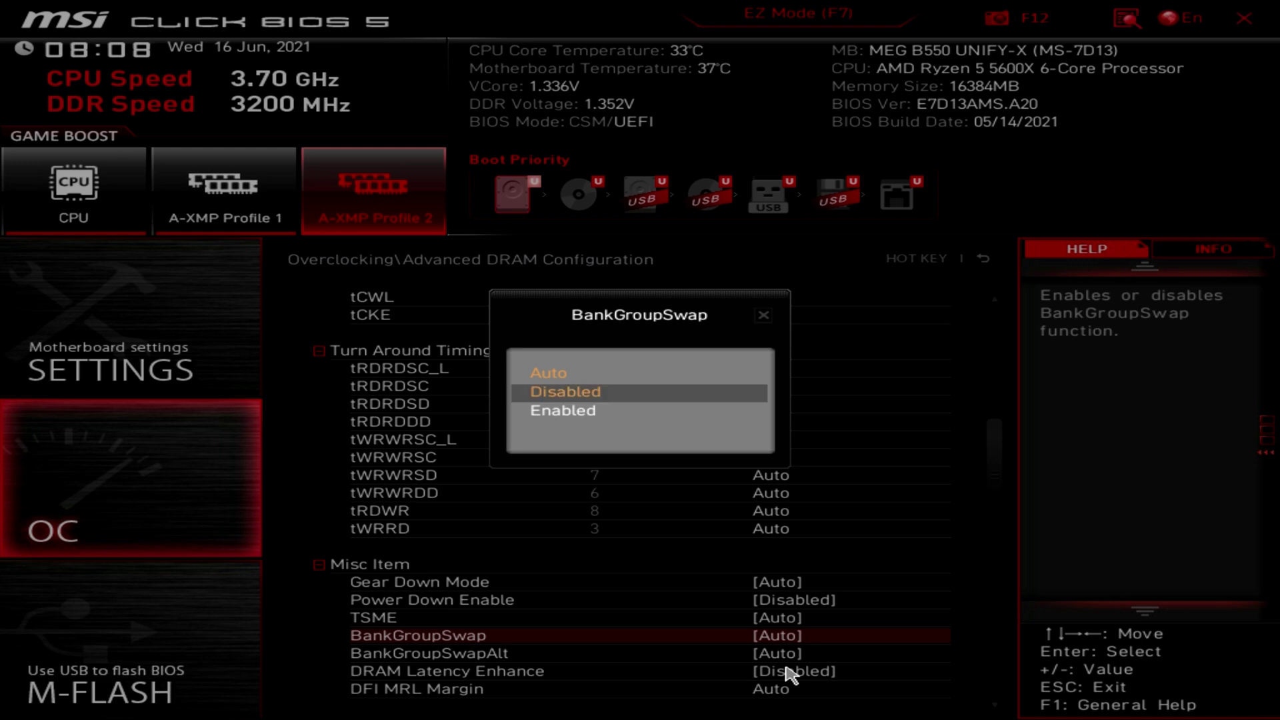
{"action": "key", "text": "Return"}
{"action": "key", "text": "Down"}
{"action": "key", "text": "Down"}
{"action": "key", "text": "Down"}
{"action": "key", "text": "Down"}
{"action": "key", "text": "Down"}
{"action": "key", "text": "Down"}
{"action": "key", "text": "Down"}
{"action": "key", "text": "Down"}
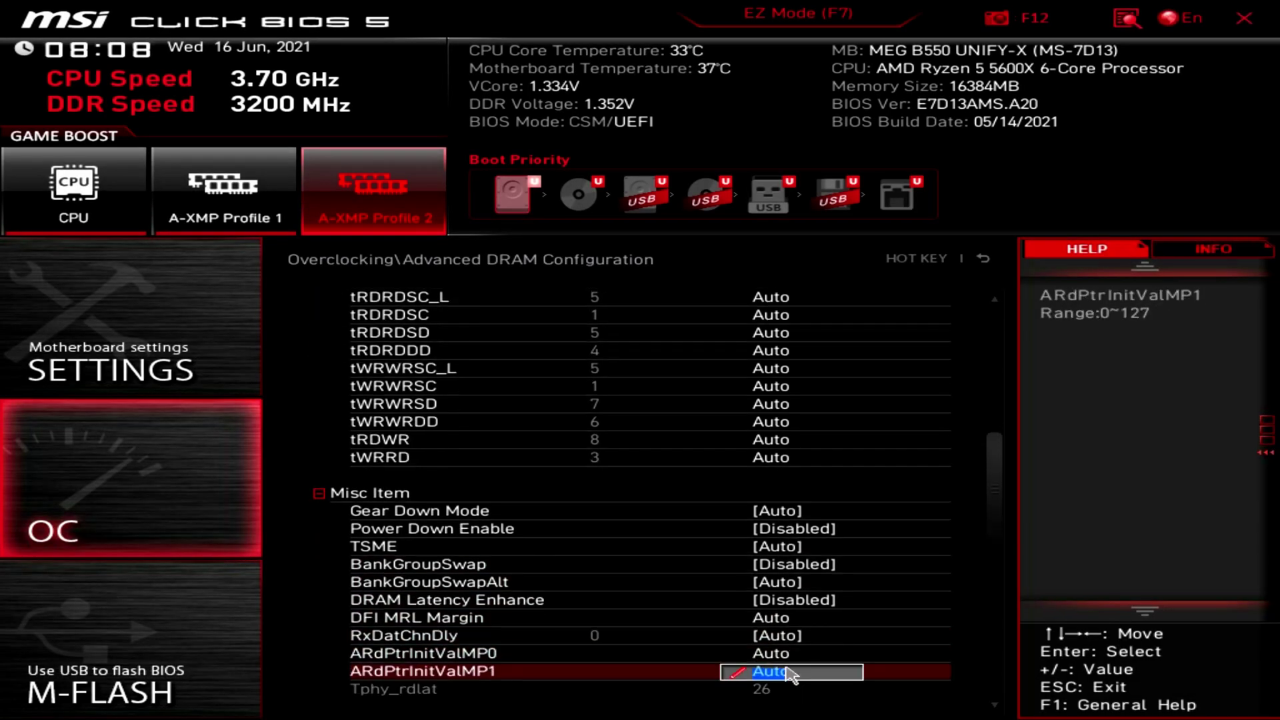
{"action": "key", "text": "Up"}
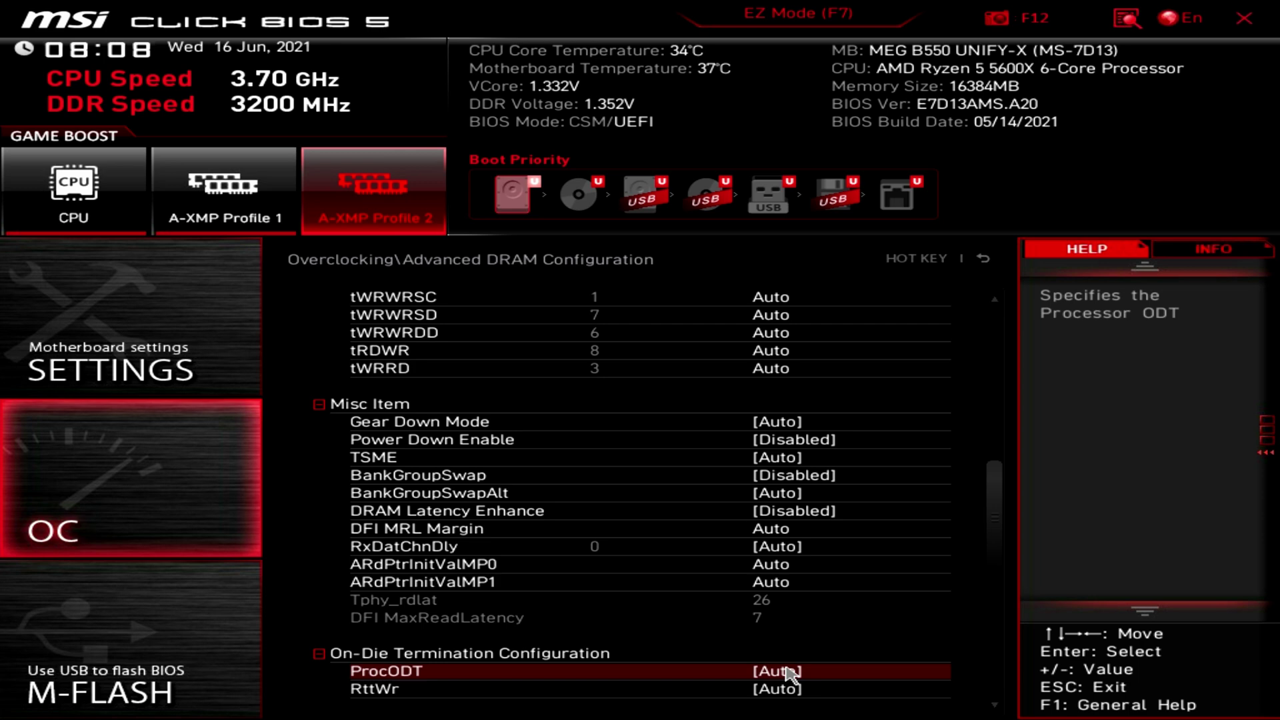
- Set ProcODT to 36.9 ohm
{"action": "left_click", "coordinate": [788, 667]}
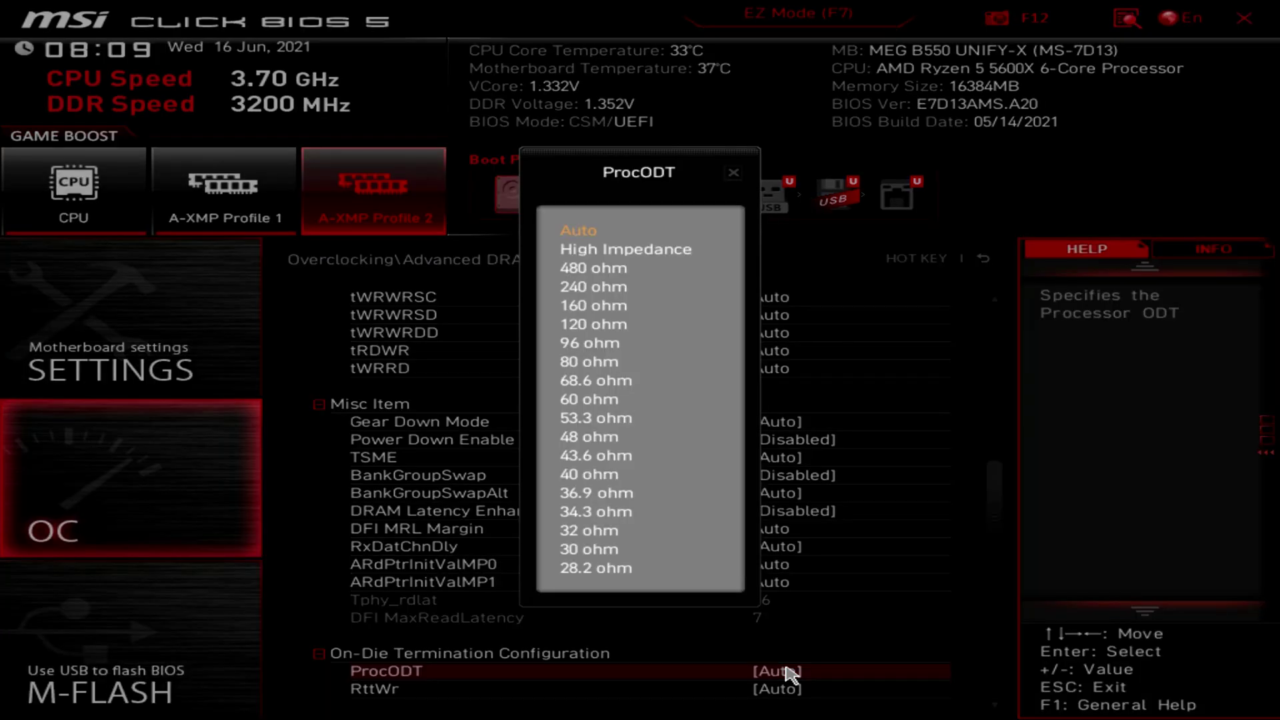
{"action": "key", "text": "Down"}
{"action": "key", "text": "Down"}
{"action": "key", "text": "Down"}
{"action": "key", "text": "Down"}
{"action": "key", "text": "Down"}
{"action": "key", "text": "Down"}
{"action": "key", "text": "Down"}
{"action": "key", "text": "Down"}
{"action": "key", "text": "Down"}
{"action": "key", "text": "Down"}
{"action": "key", "text": "Down"}
{"action": "key", "text": "Down"}
{"action": "key", "text": "Down"}
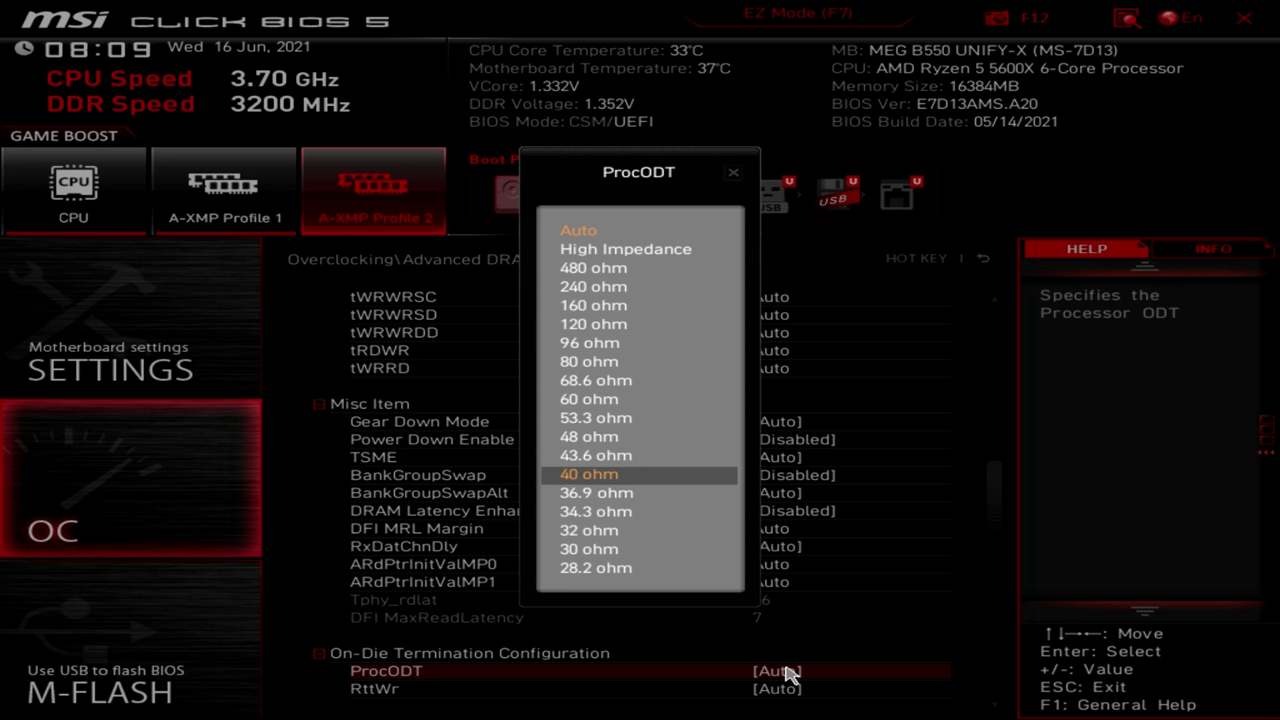
{"action": "key", "text": "Down"}
{"action": "key", "text": "Return"}
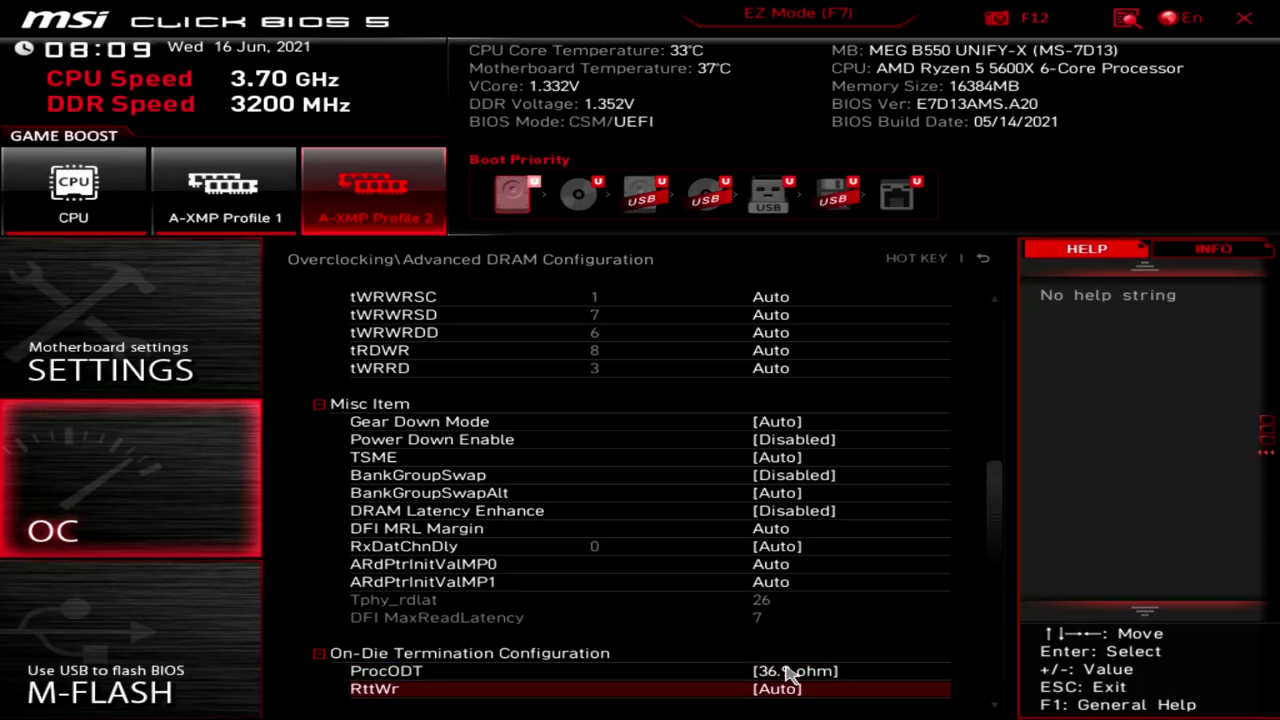
- Set ClkDrvStren and AddrCmdDrvStren both to 20 ohm
{"action": "key", "text": "Down"}
{"action": "key", "text": "Down"}
{"action": "key", "text": "Down"}
{"action": "key", "text": "Down"}
{"action": "key", "text": "Down"}
{"action": "key", "text": "Down"}
{"action": "key", "text": "Down"}
{"action": "key", "text": "Down"}
{"action": "key", "text": "Down"}
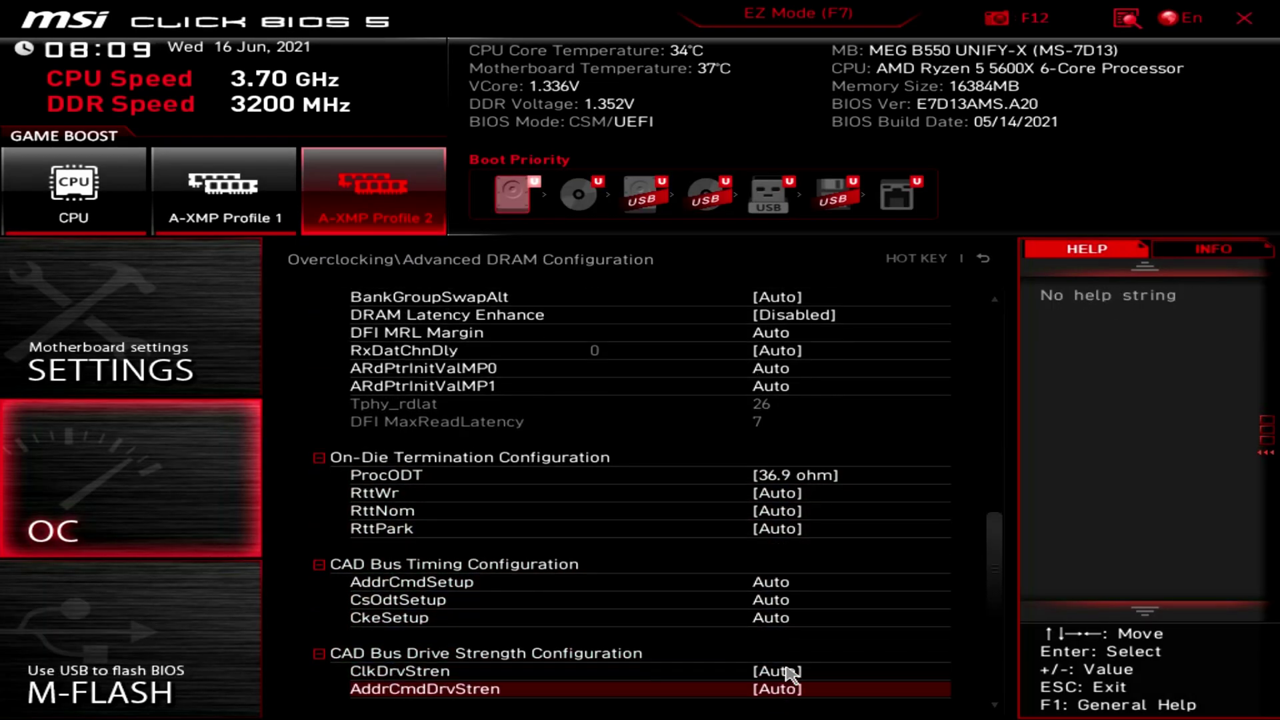
{"action": "key", "text": "Down"}
{"action": "key", "text": "Down"}
{"action": "key", "text": "Down"}
{"action": "key", "text": "Up"}
{"action": "key", "text": "Up"}
{"action": "key", "text": "Up"}
{"action": "key", "text": "Up"}
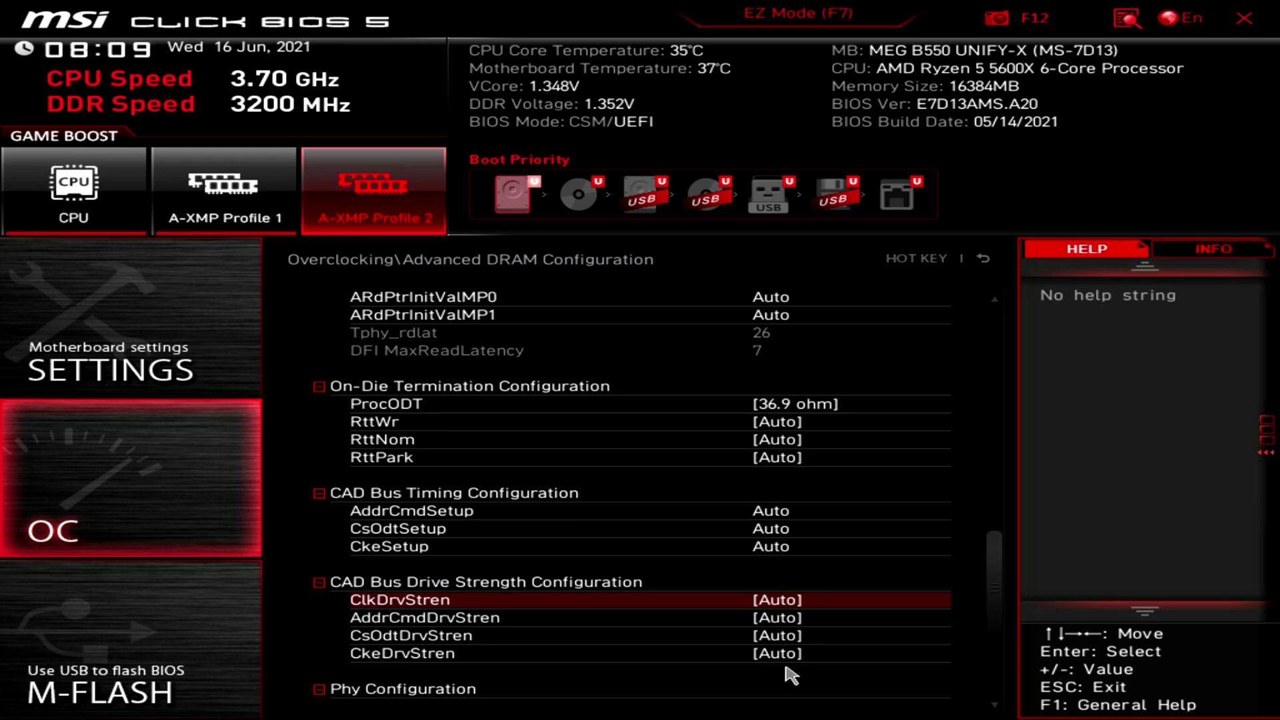
{"action": "key", "text": "Return"}
{"action": "key", "text": "Down"}
{"action": "key", "text": "Down"}
{"action": "key", "text": "Down"}
{"action": "key", "text": "Down"}
{"action": "key", "text": "Down"}
{"action": "key", "text": "Down"}
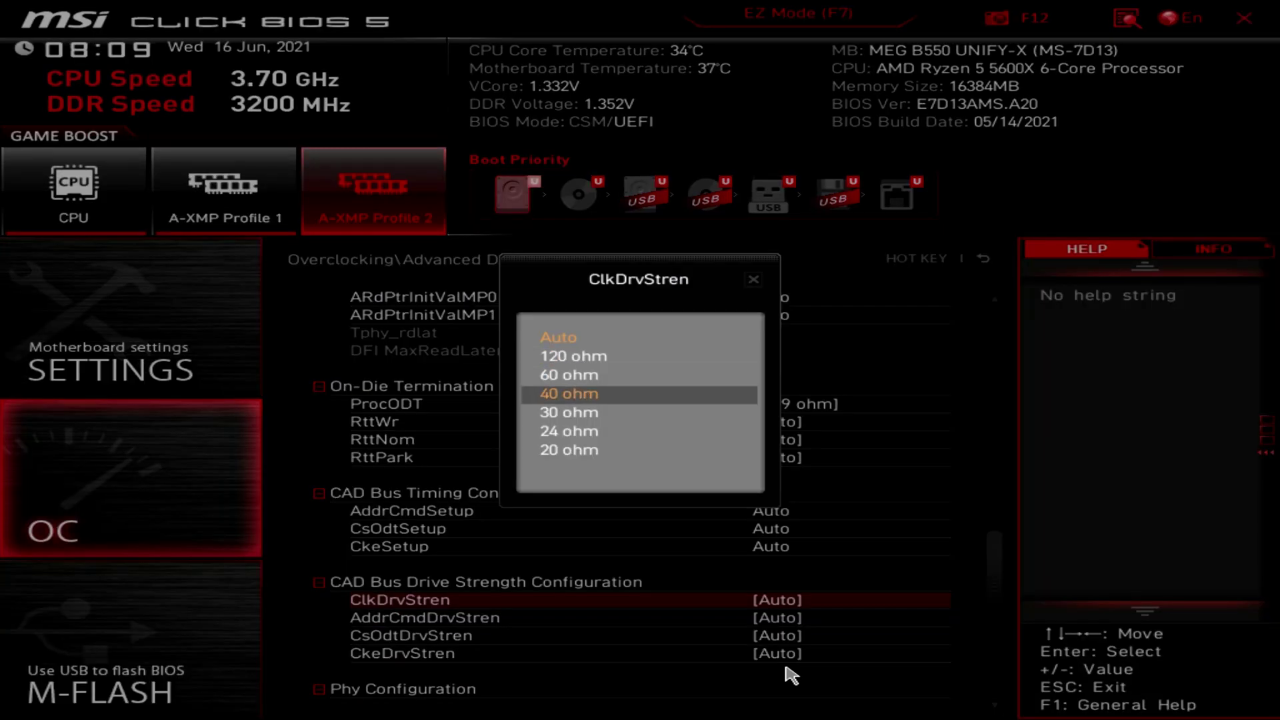
{"action": "key", "text": "Return"}
{"action": "key", "text": "Down"}
{"action": "key", "text": "Return"}
{"action": "key", "text": "Down"}
{"action": "key", "text": "Down"}
{"action": "key", "text": "Down"}
{"action": "key", "text": "Down"}
{"action": "key", "text": "Down"}
{"action": "key", "text": "Down"}
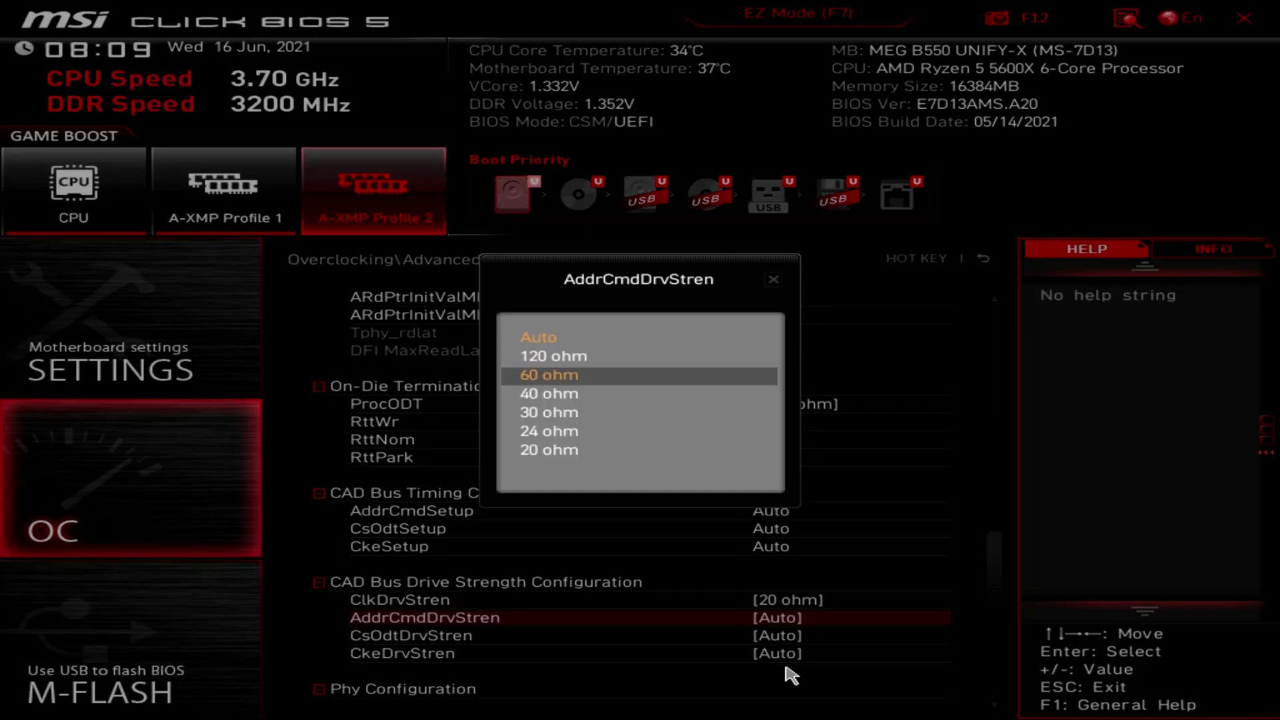
{"action": "key", "text": "Return"}
{"action": "key", "text": "Down"}
{"action": "key", "text": "Return"}
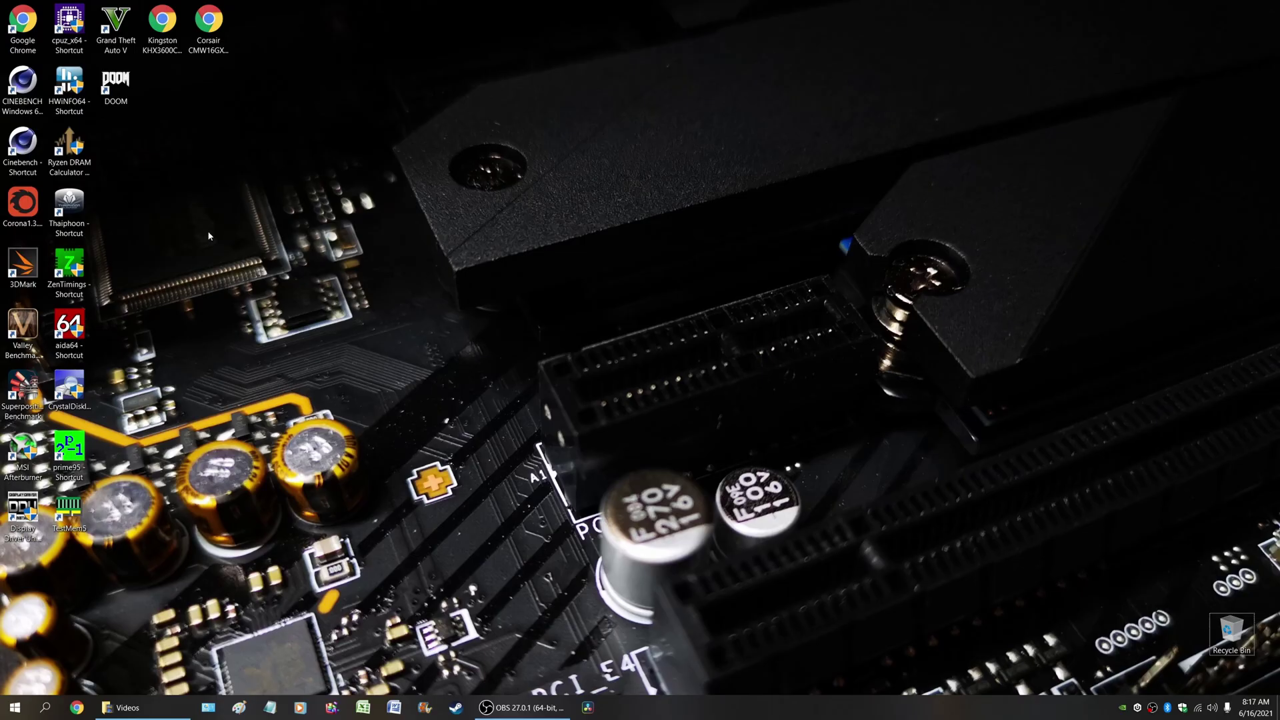
{"action": "double_click", "coordinate": [69, 267]}
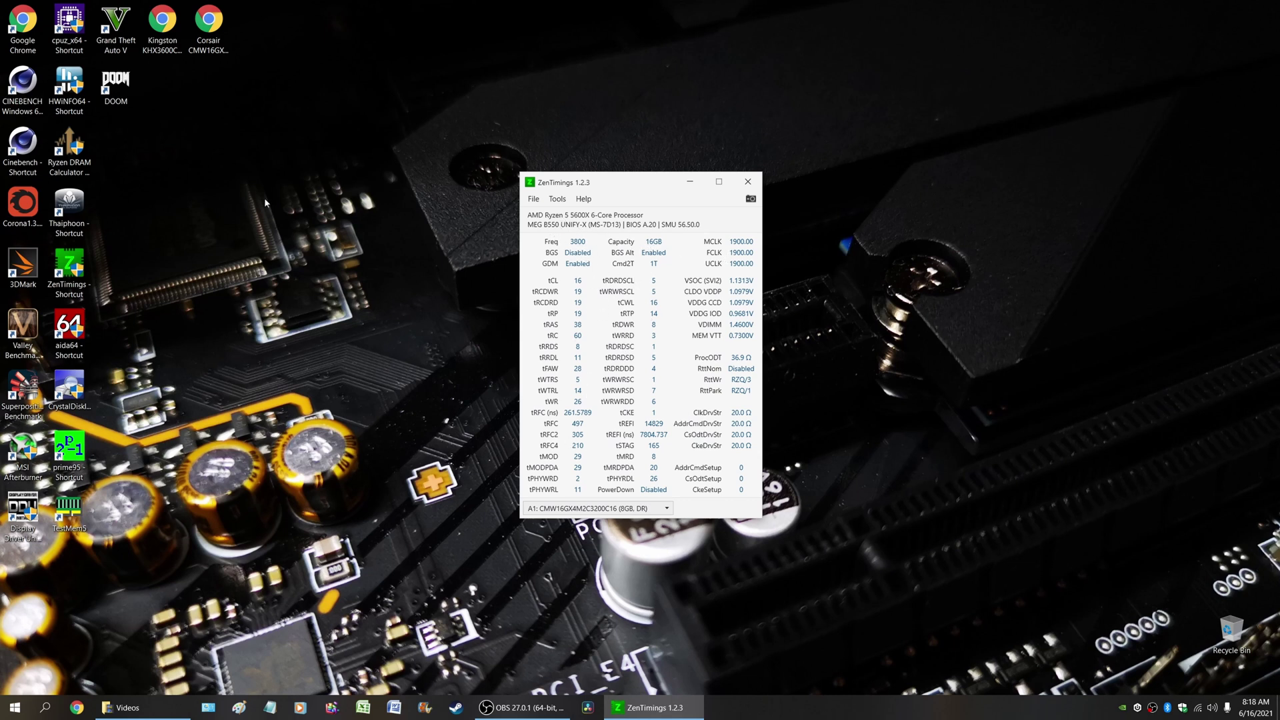
{"action": "double_click", "coordinate": [69, 203]}
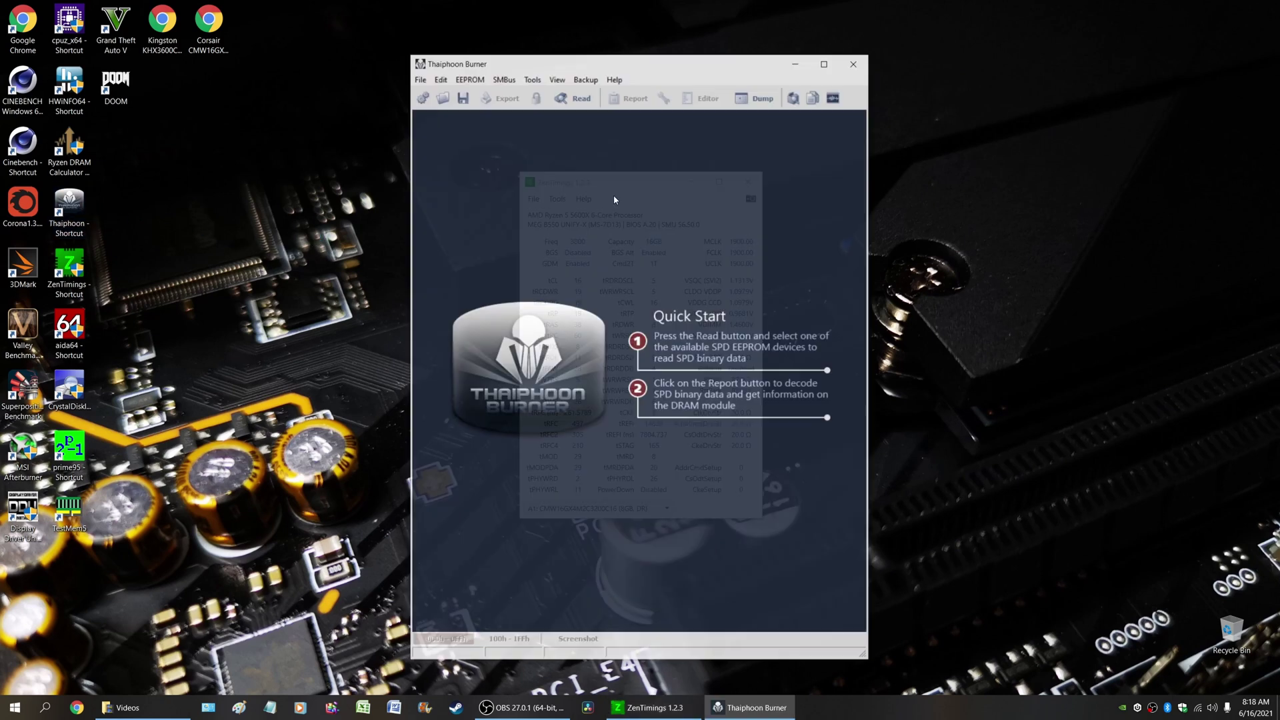
- Read the first module's SPD, compare it beside ZenTimings, then close both windows
{"action": "left_click", "coordinate": [573, 97]}
{"action": "left_click", "coordinate": [600, 120]}
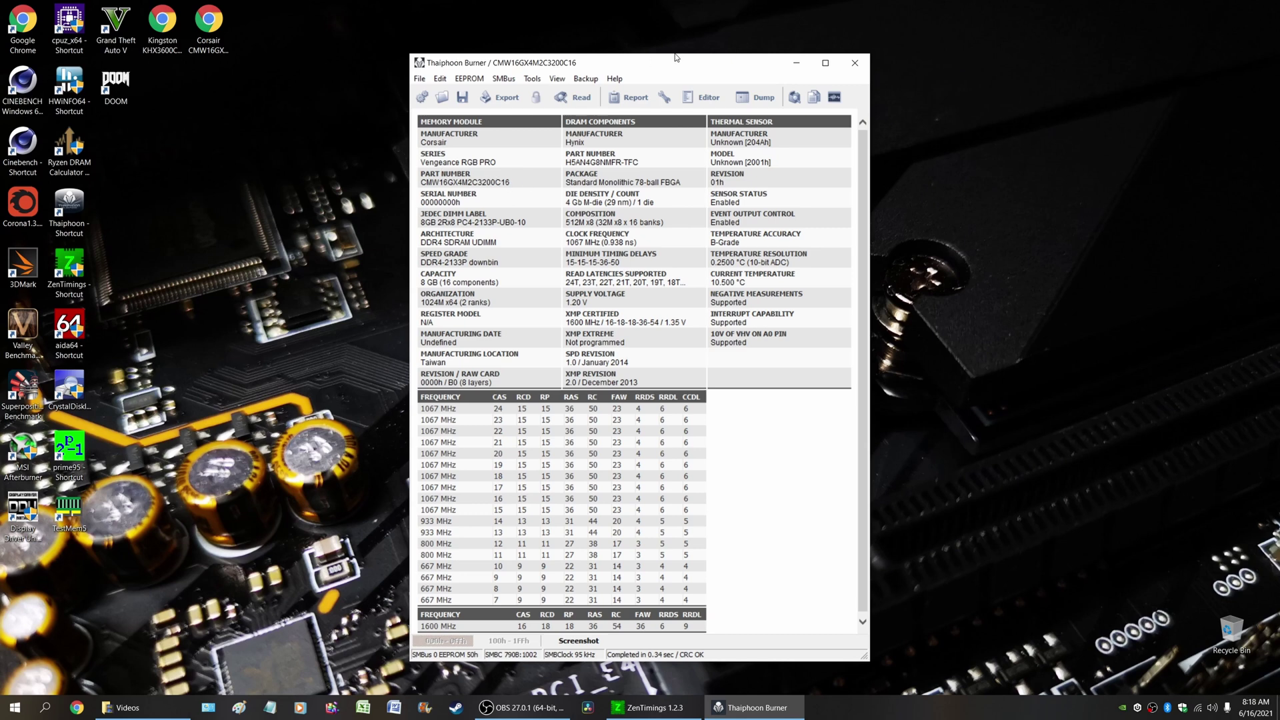
{"action": "left_click_drag", "start_coordinate": [677, 58], "coordinate": [450, 118]}
{"action": "left_click_drag", "start_coordinate": [652, 184], "coordinate": [853, 128]}
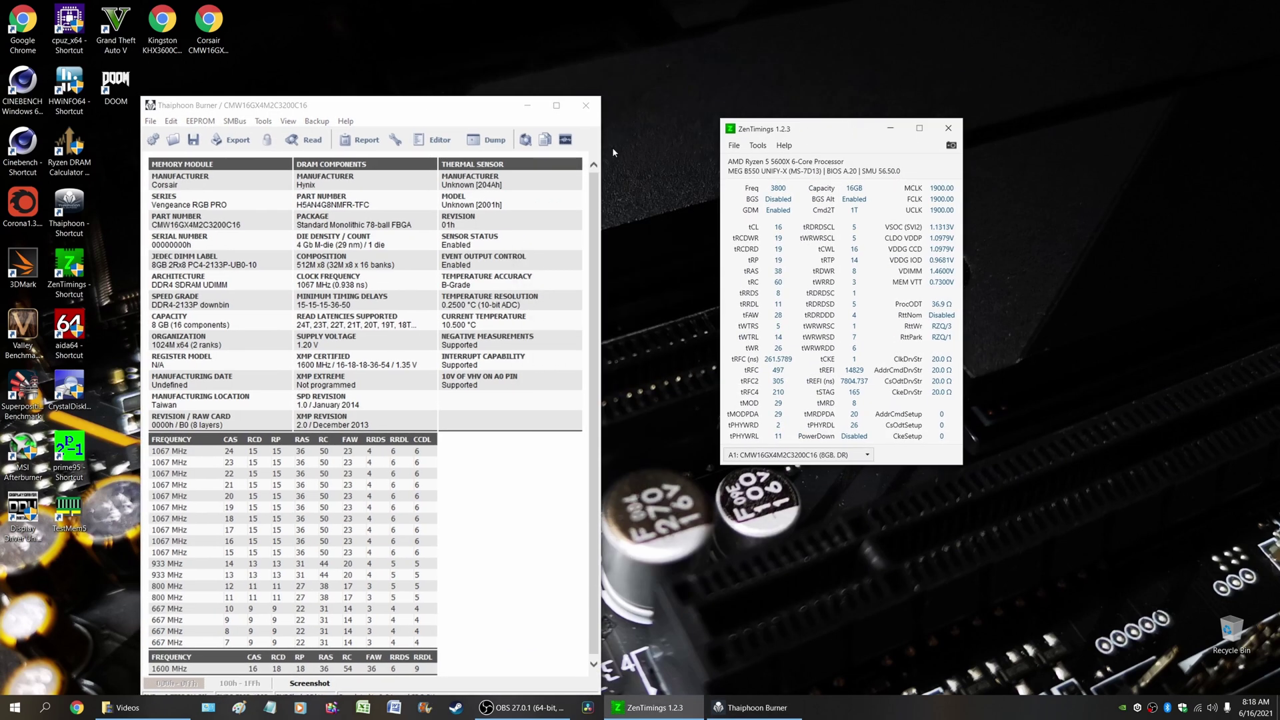
{"action": "left_click", "coordinate": [586, 105]}
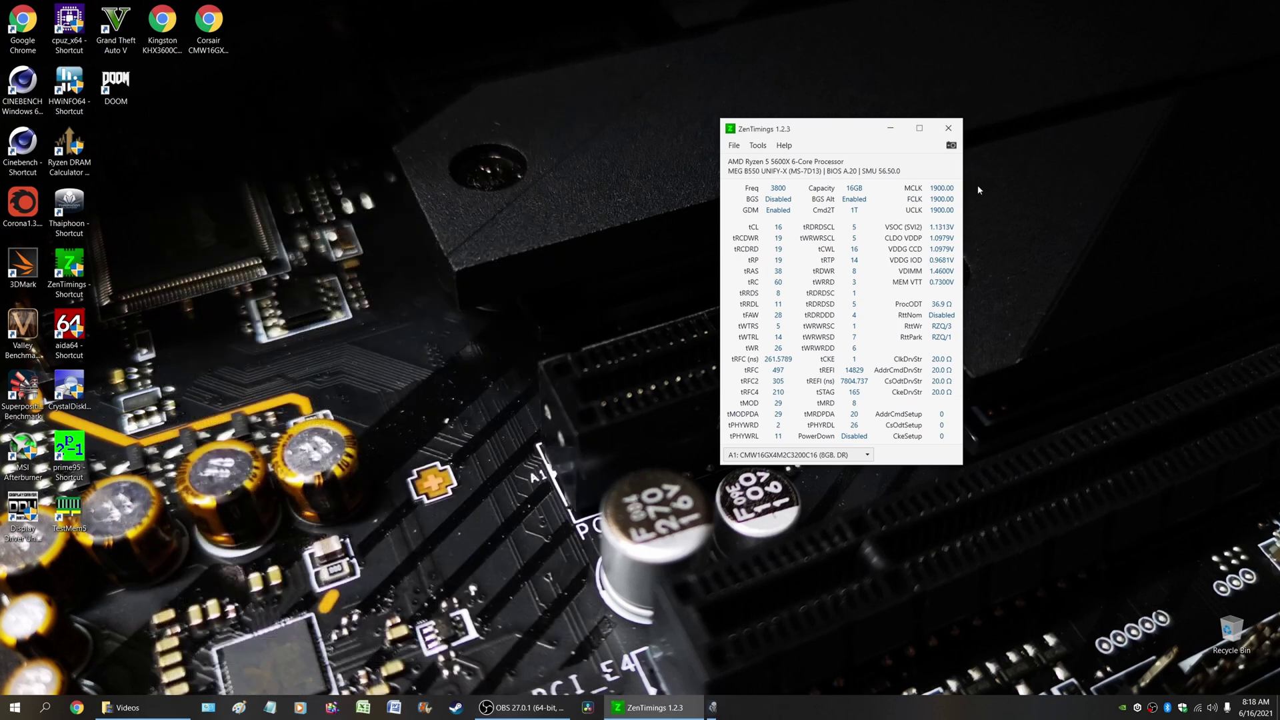
{"action": "left_click", "coordinate": [948, 130]}
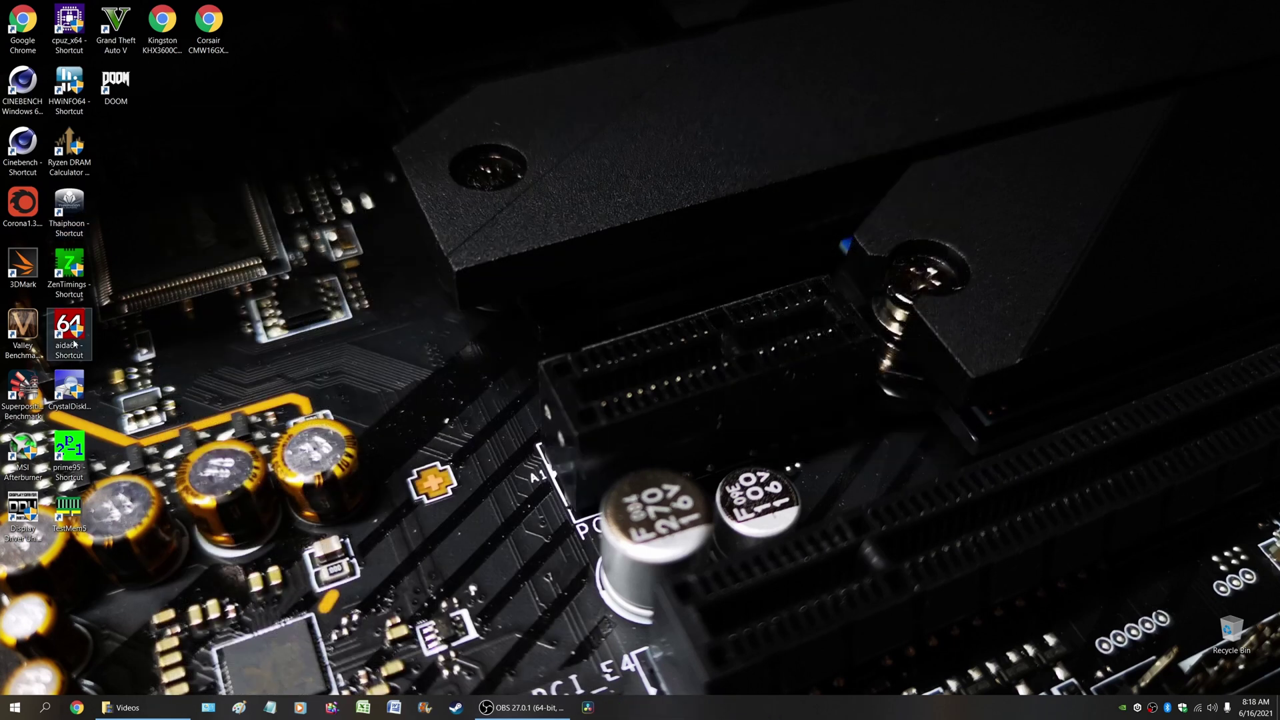
- Run AIDA64 memory read, write, copy and latency benchmarks: 54838, 30380, 53105 MB/s, 60.2 ns
{"action": "double_click", "coordinate": [71, 331]}
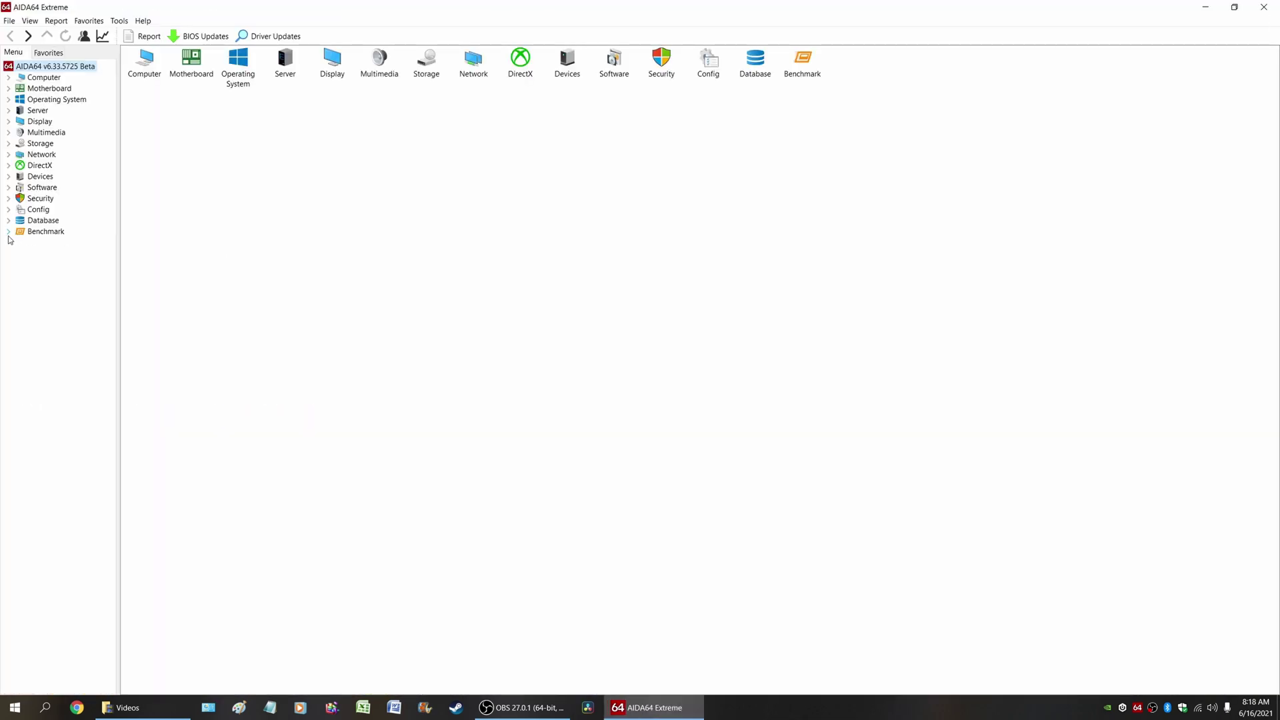
{"action": "left_click", "coordinate": [9, 233]}
{"action": "left_click", "coordinate": [51, 244]}
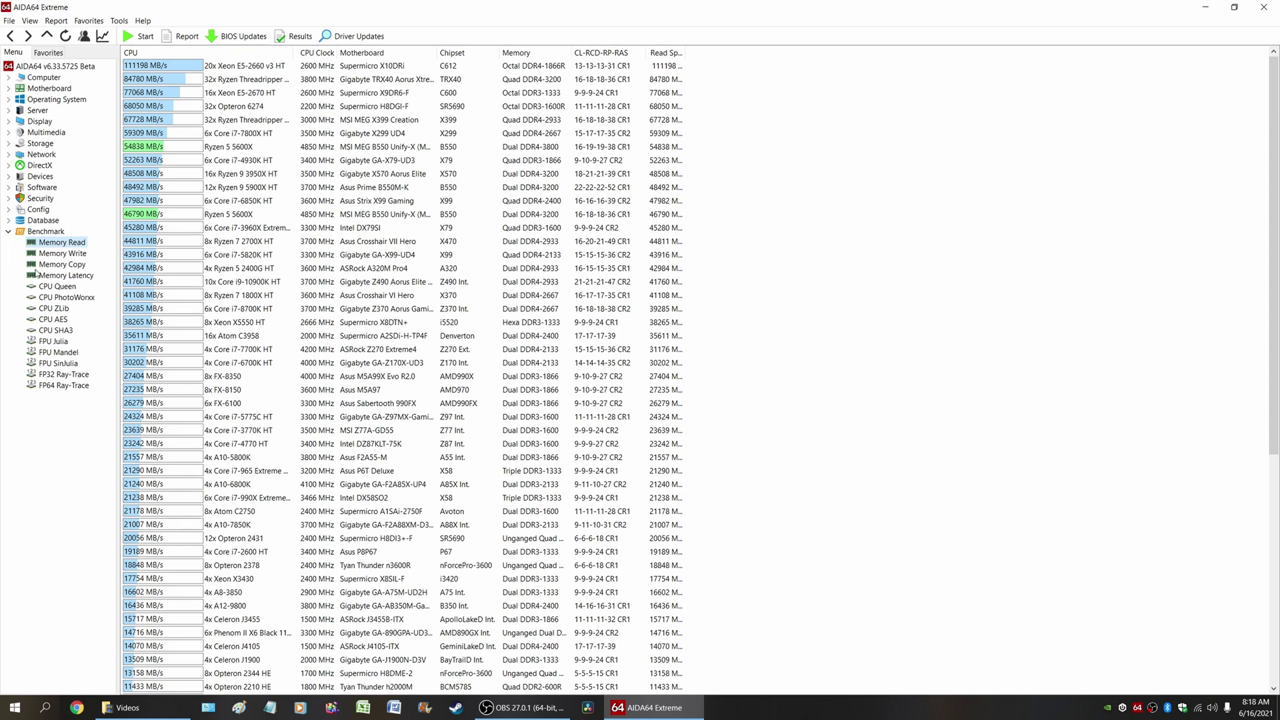
{"action": "left_click", "coordinate": [66, 255]}
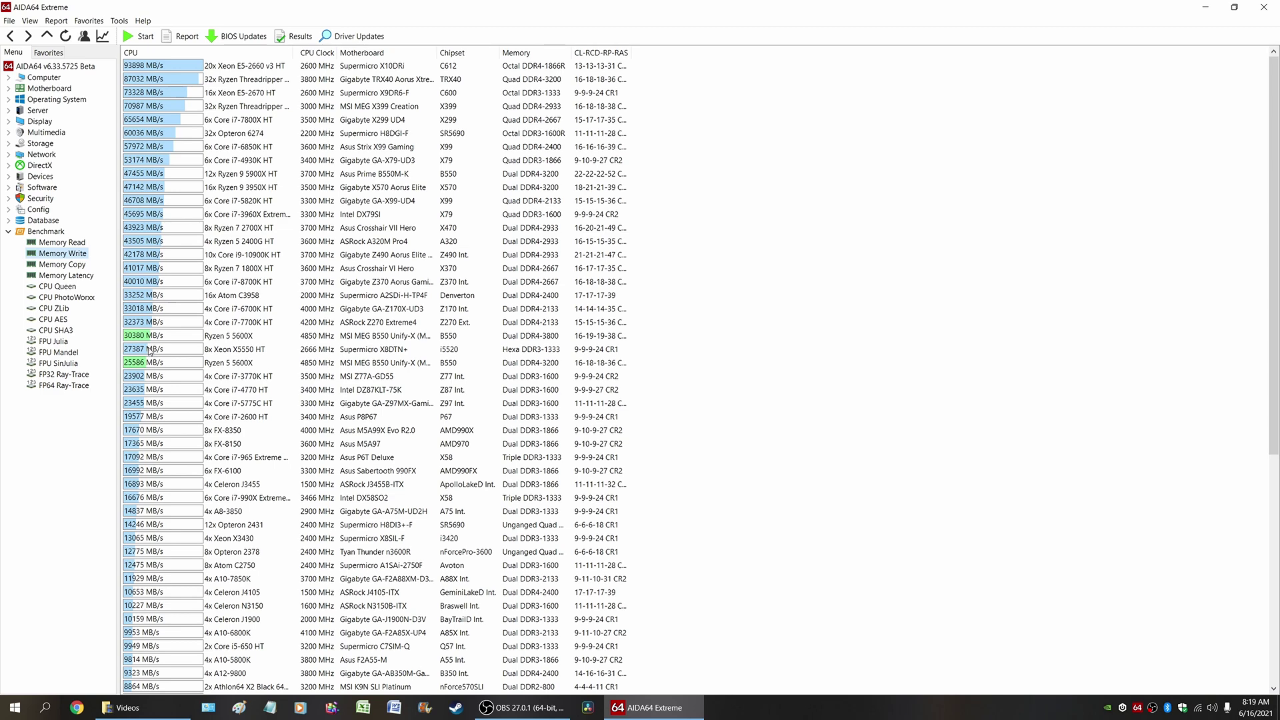
{"action": "left_click", "coordinate": [61, 265]}
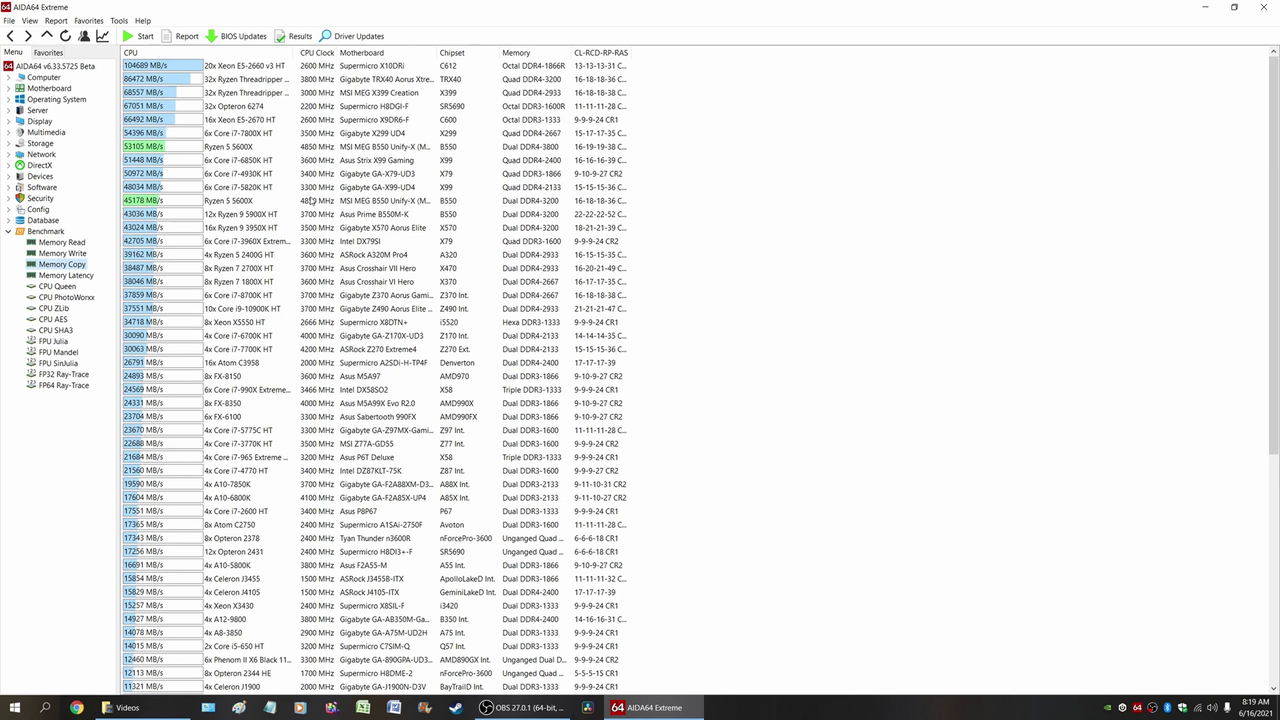
{"action": "left_click", "coordinate": [65, 275]}
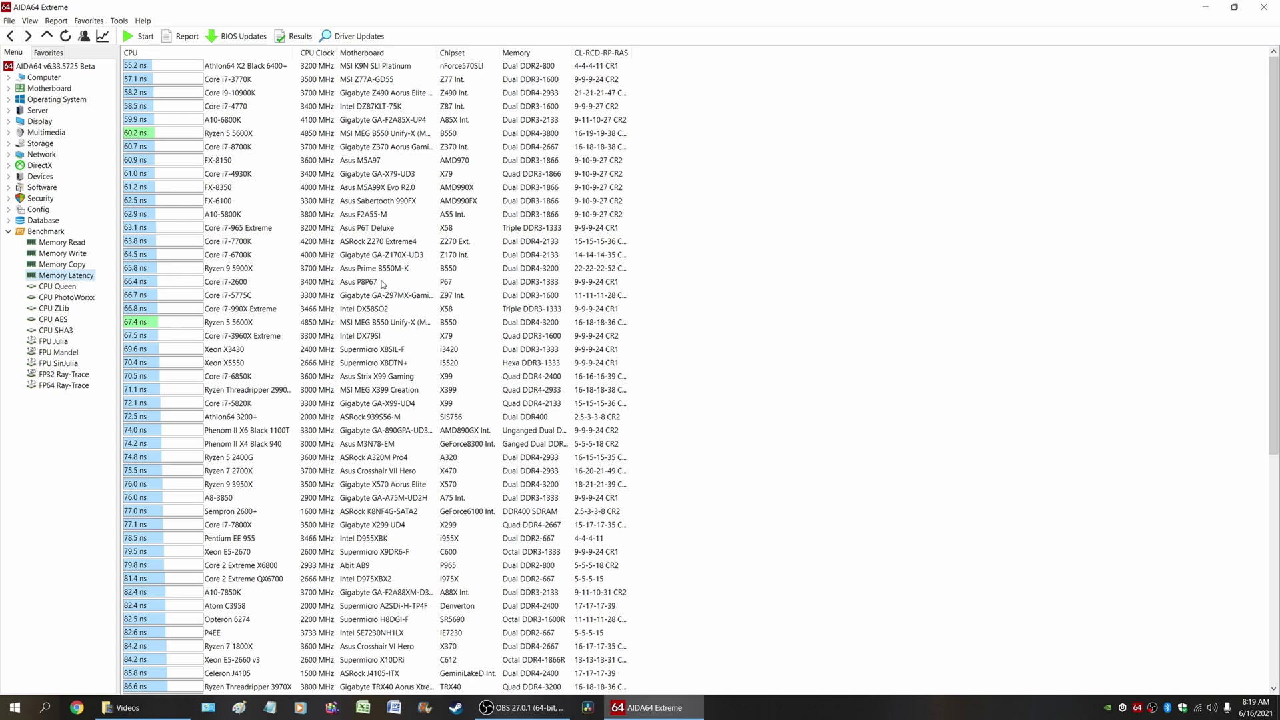
- Close AIDA64 Extreme after reviewing the Memory Latency results
{"action": "left_click", "coordinate": [1266, 8]}
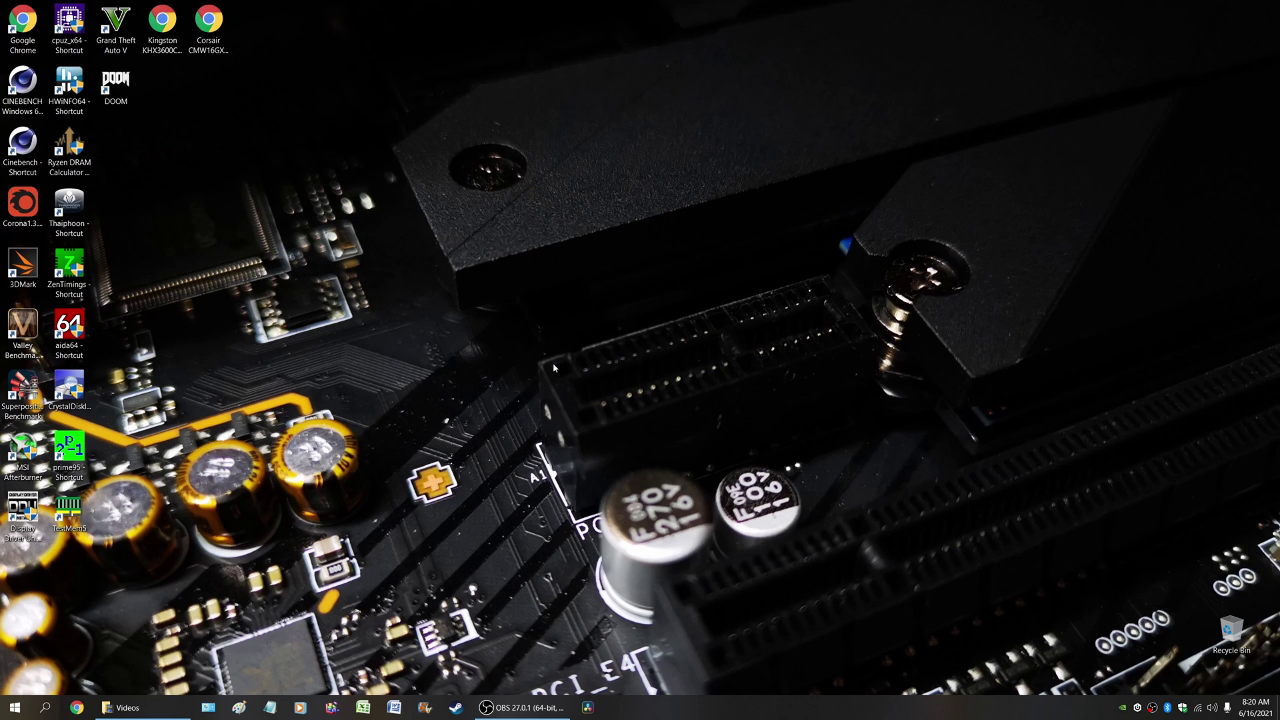
- Recheck ZenTimings, run TestMem5 as administrator to an error-free 3m 45s finish, then launch Thaiphoon Burner
{"action": "double_click", "coordinate": [69, 267]}
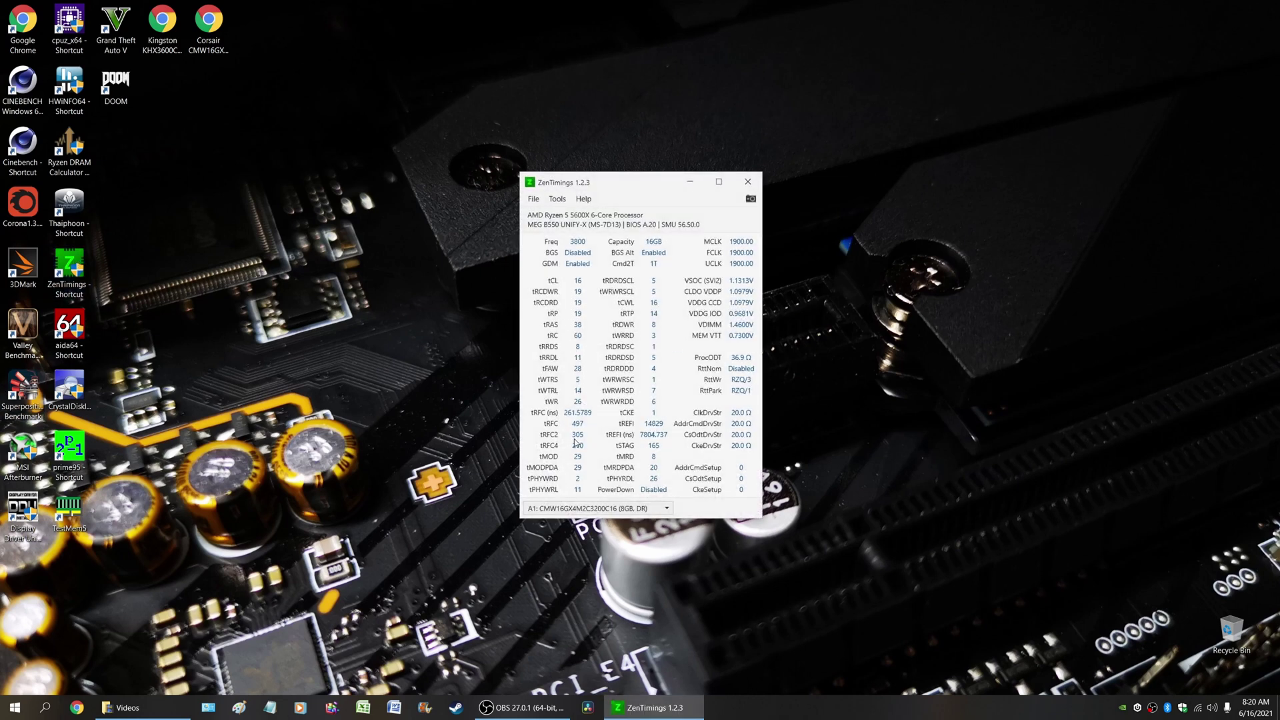
{"action": "left_click", "coordinate": [749, 180]}
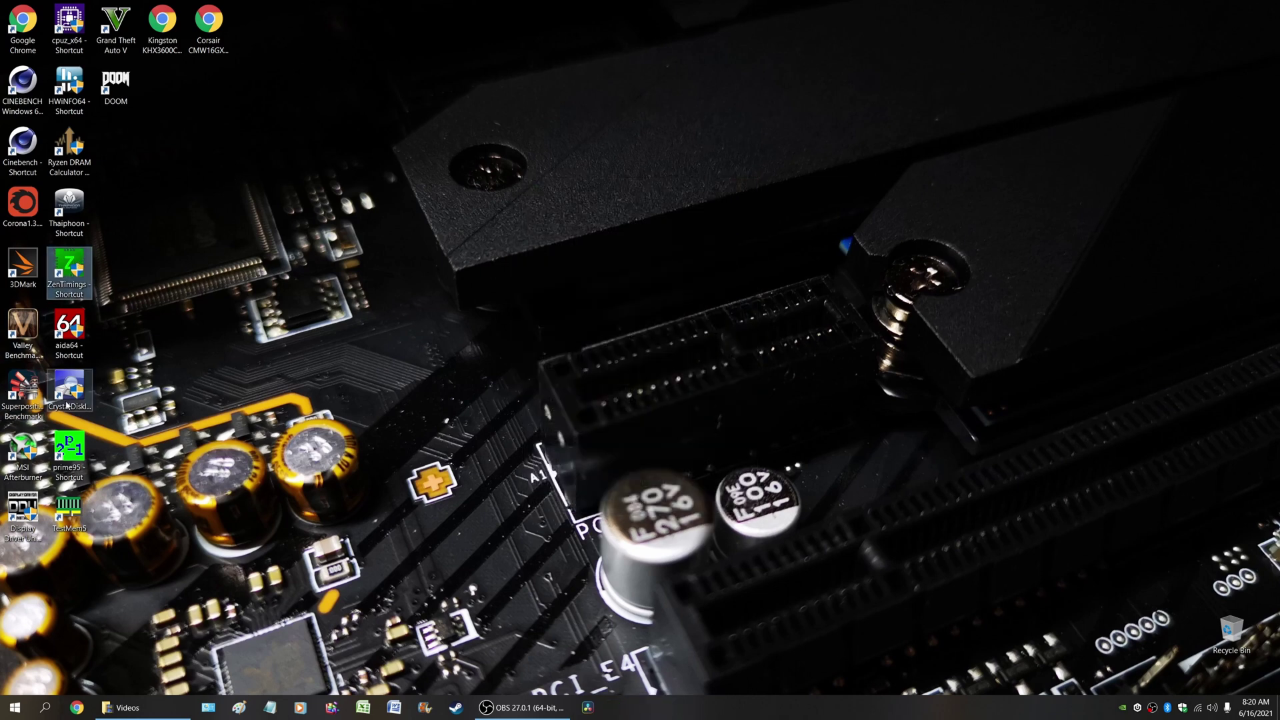
{"action": "right_click", "coordinate": [74, 506]}
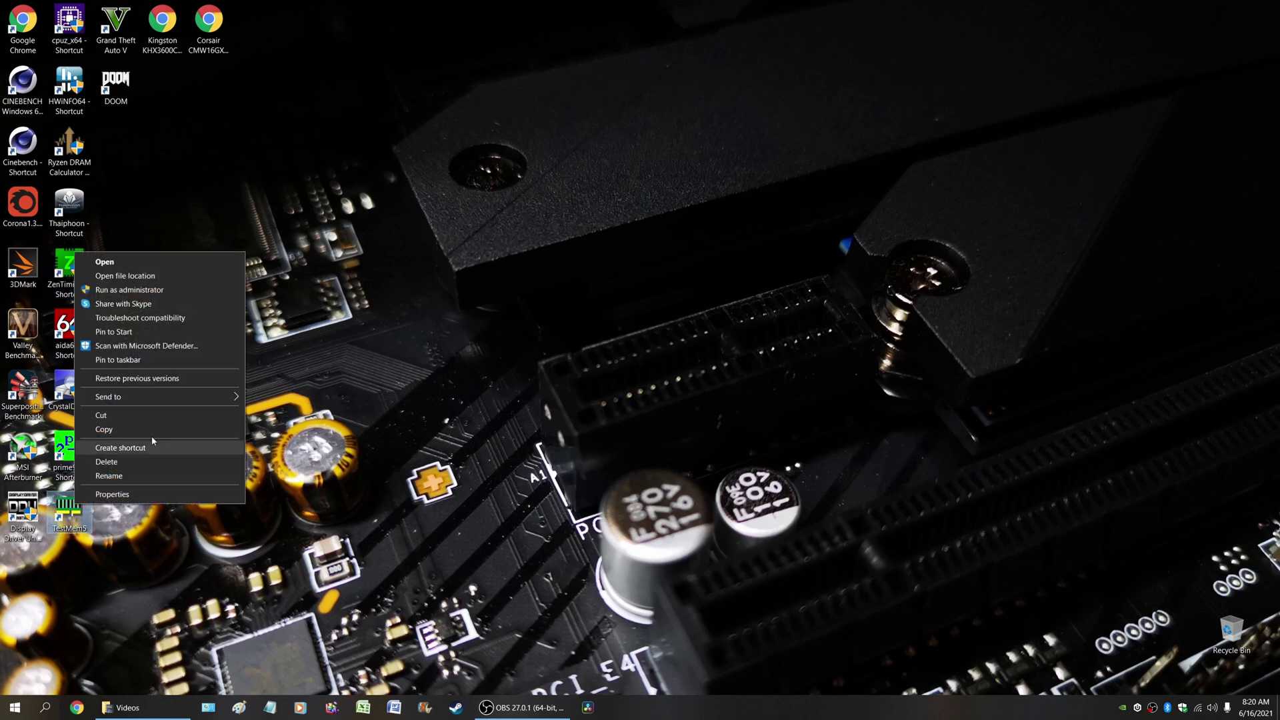
{"action": "left_click", "coordinate": [124, 291]}
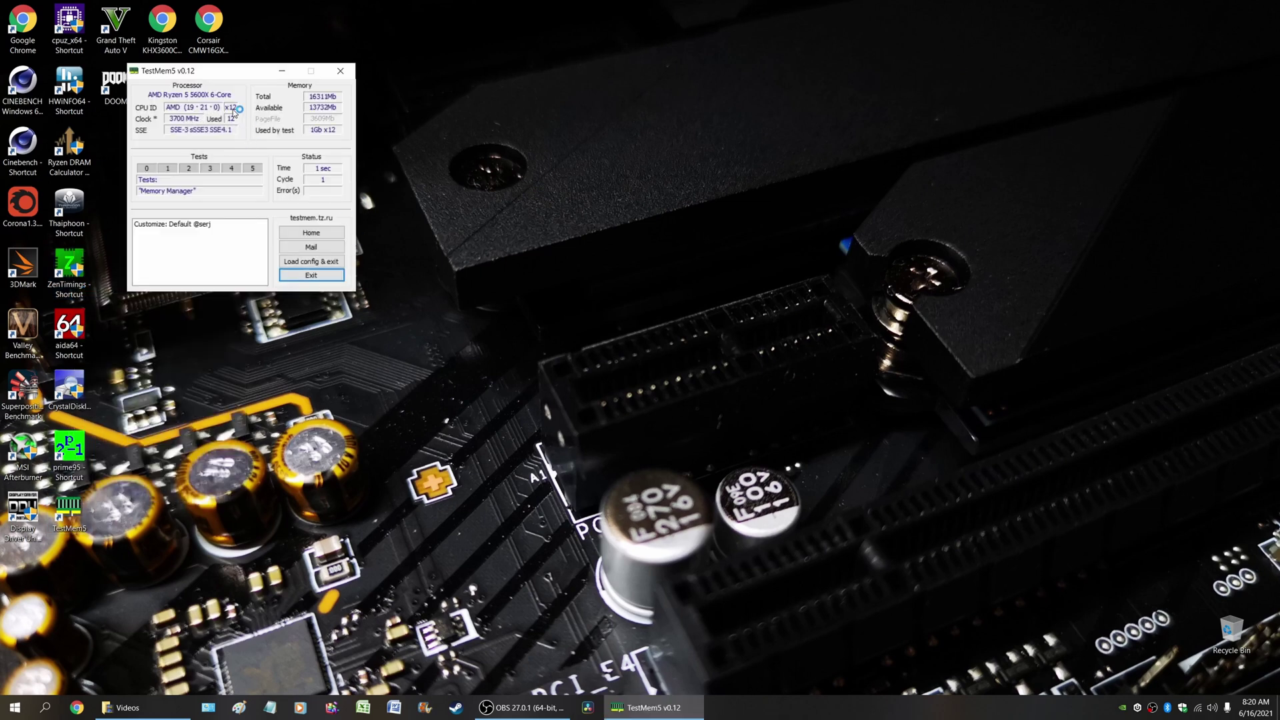
{"action": "left_click_drag", "start_coordinate": [224, 75], "coordinate": [527, 76]}
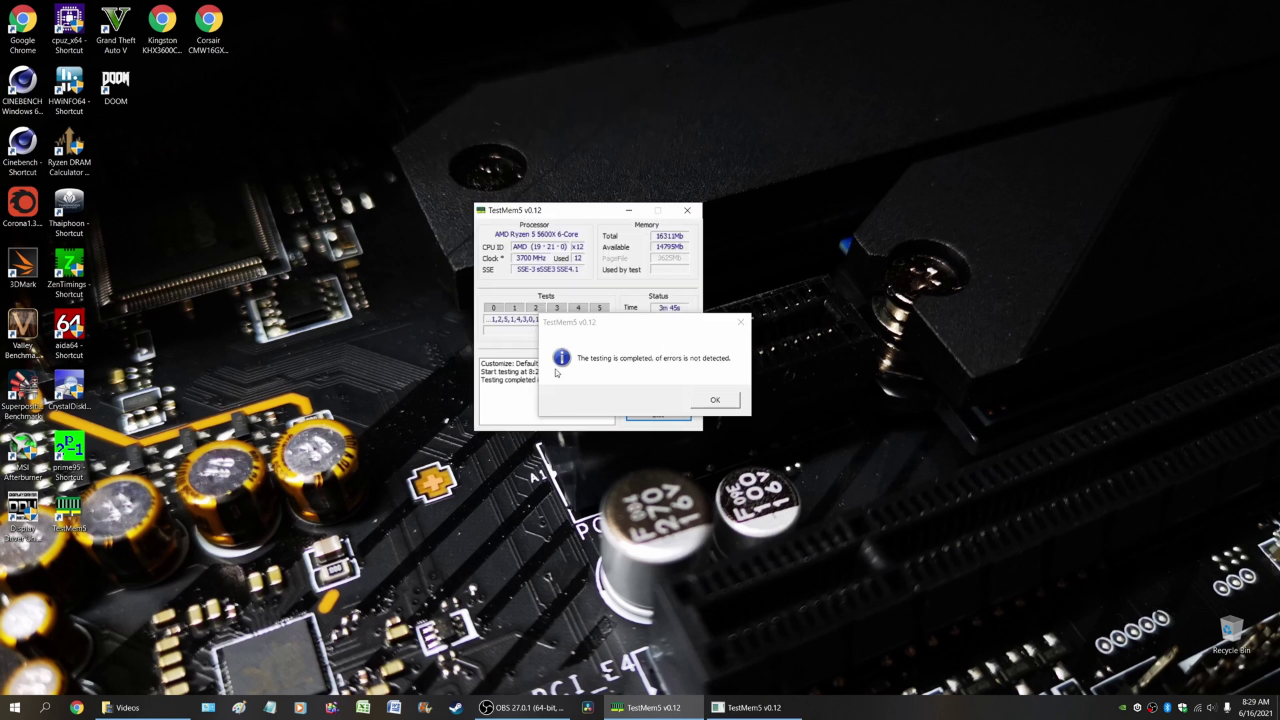
{"action": "left_click", "coordinate": [714, 402]}
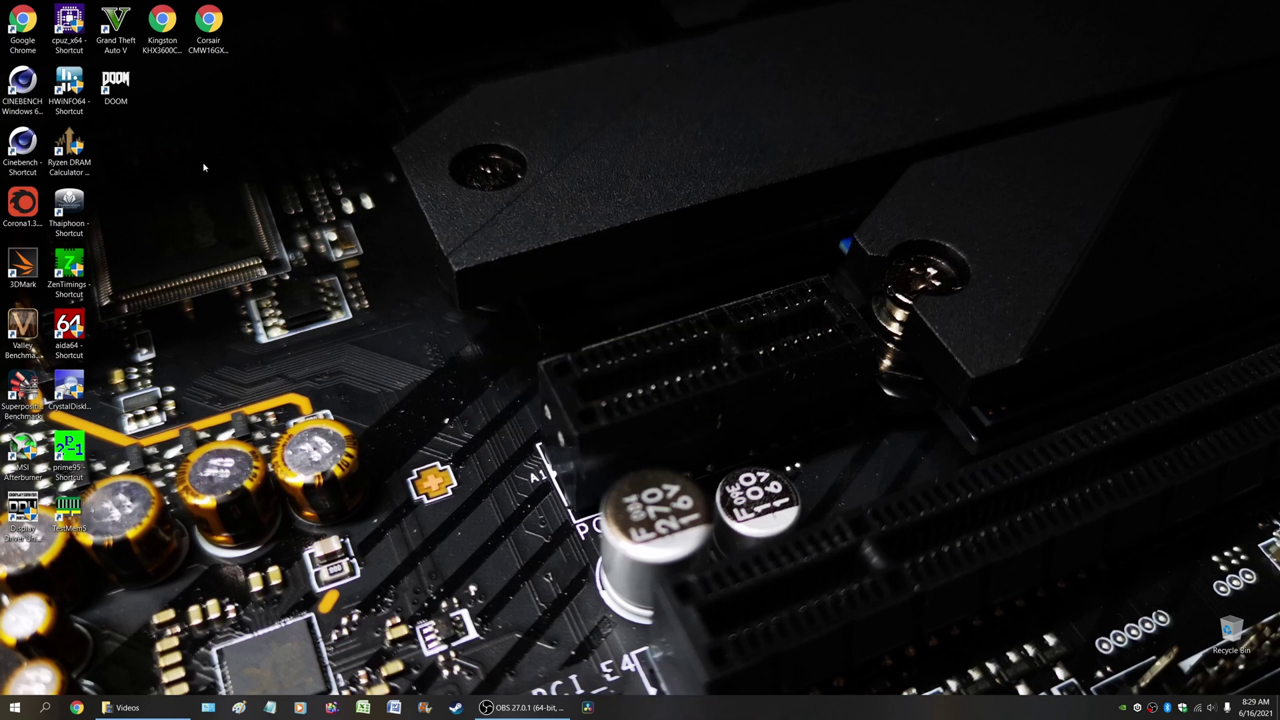
{"action": "double_click", "coordinate": [83, 199]}
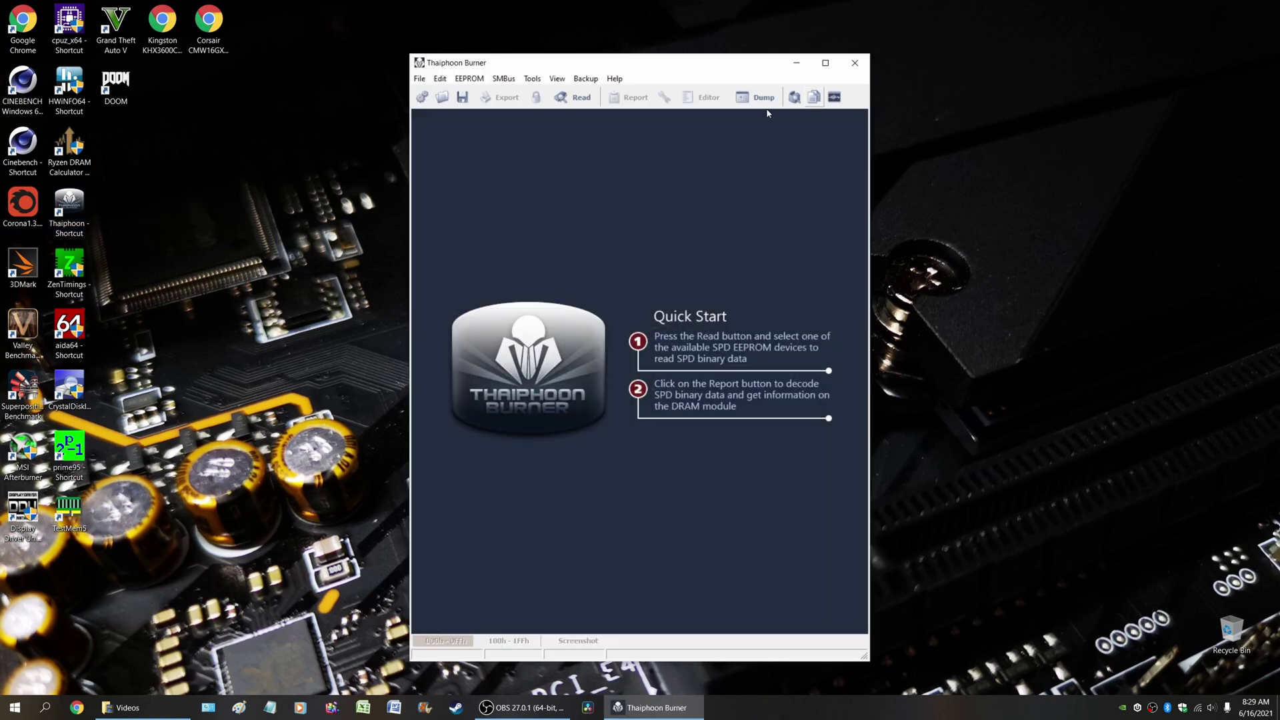
- Read the CMW16GX4M2C3200C16 module's SPD from the first EEPROM and open ZenTimings alongside
{"action": "left_click", "coordinate": [573, 98]}
{"action": "left_click", "coordinate": [590, 113]}
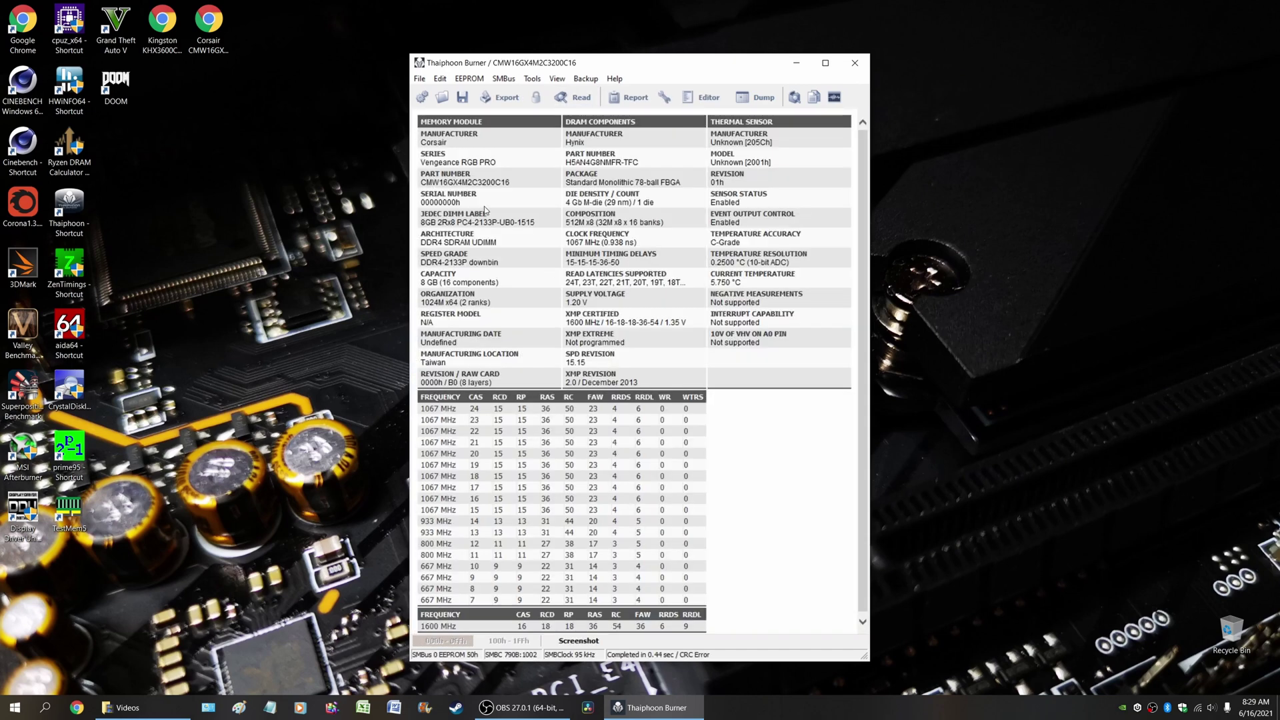
{"action": "double_click", "coordinate": [80, 265]}
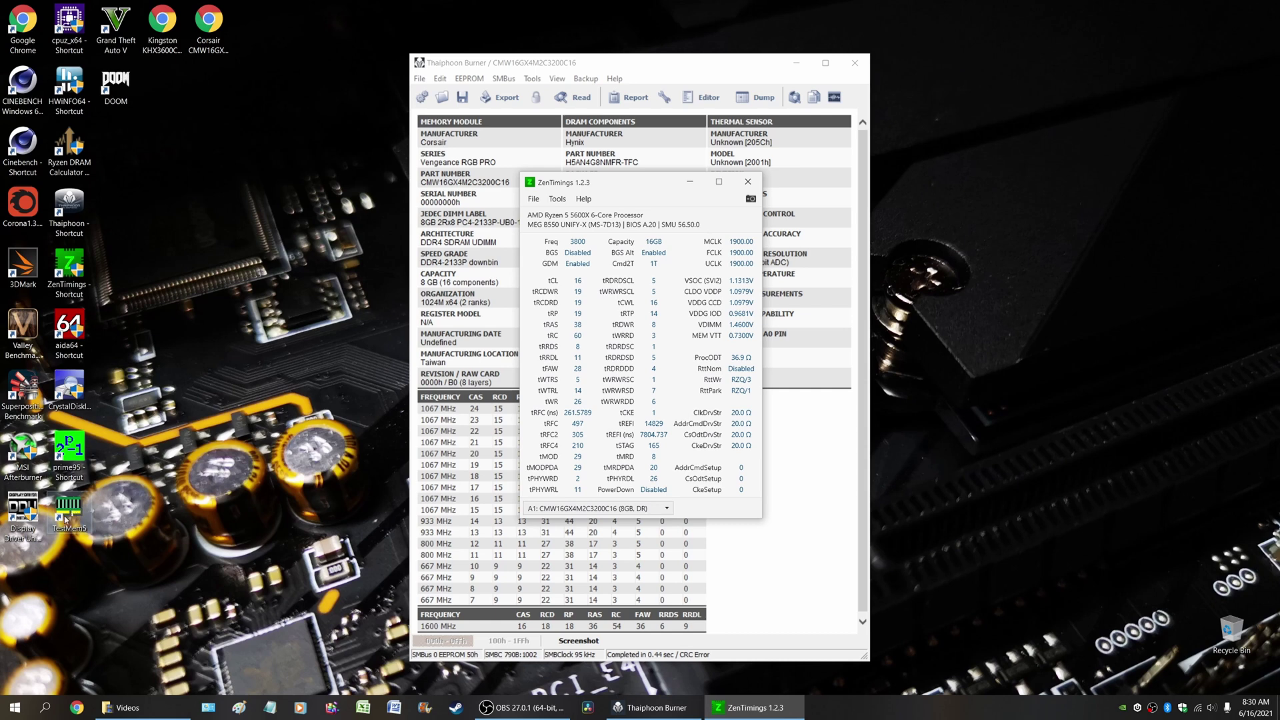
- Move ZenTimings aside to uncover the full SPD report (XMP 16-18-18-36 at 1.35 V)
{"action": "left_click_drag", "start_coordinate": [642, 185], "coordinate": [1004, 208]}
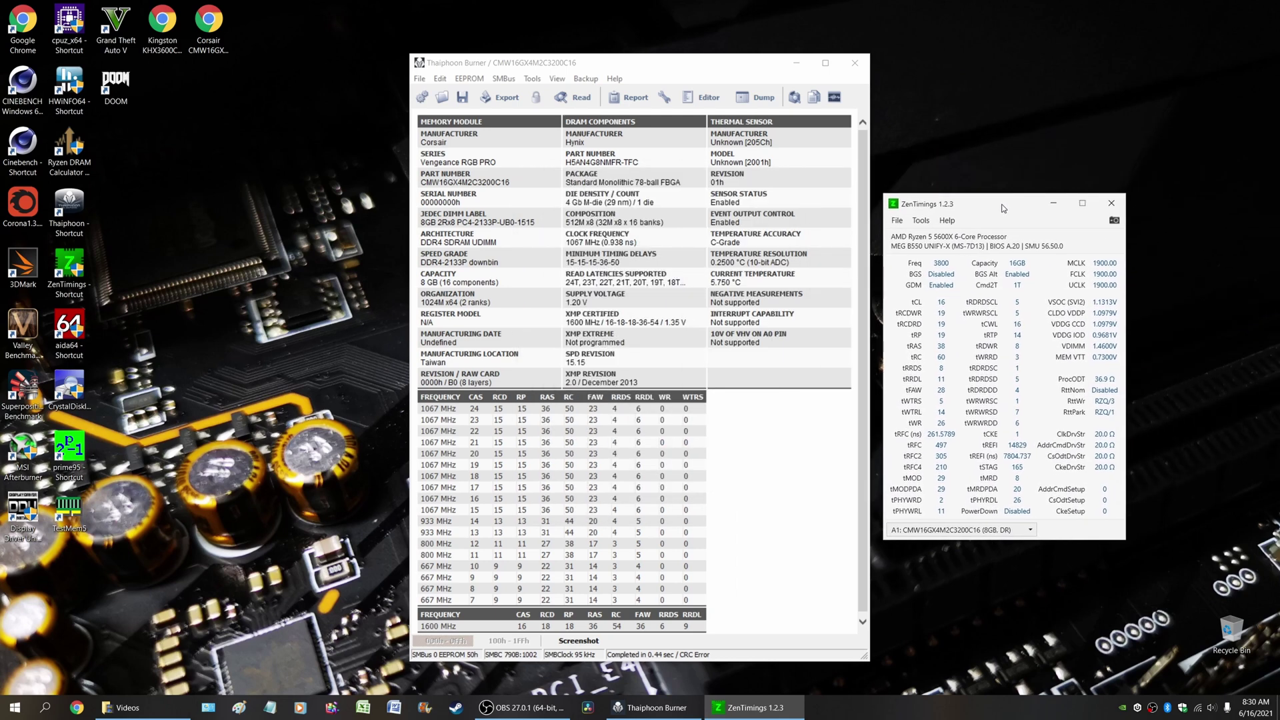